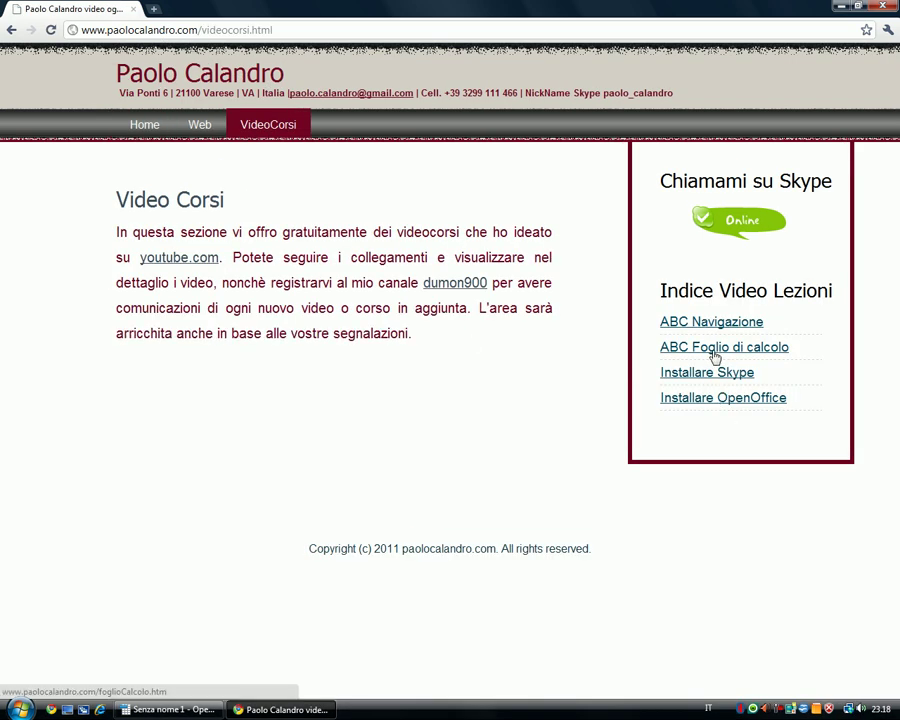
- Open the ABC Foglio di calcolo lesson page and switch to the empty spreadsheet in OpenOffice Calc
left_click(715, 357)
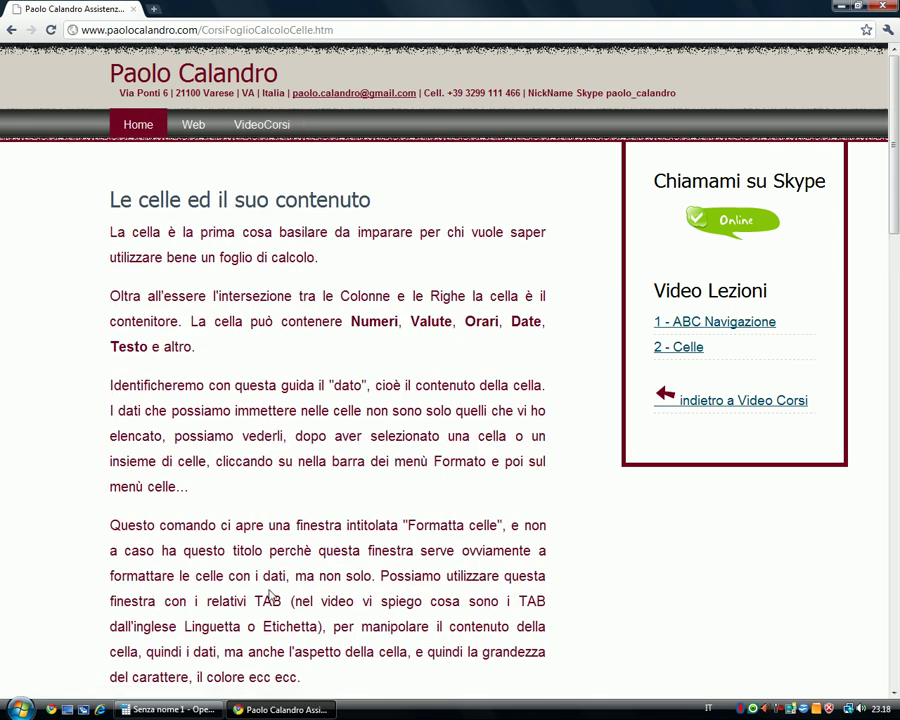
left_click(174, 710)
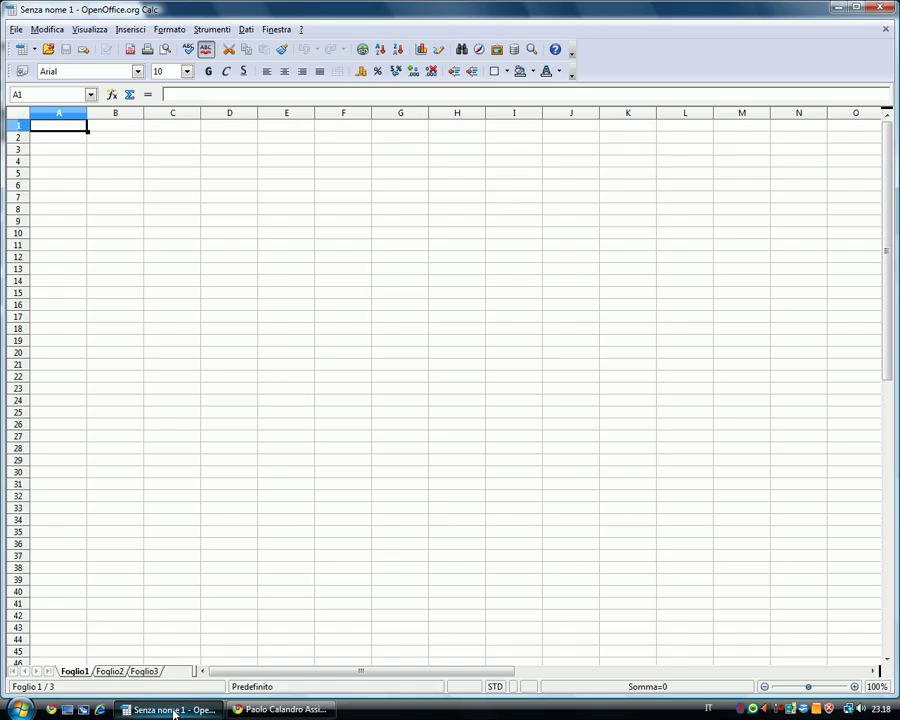
- Select column C, row 10 and their intersection C10, followed by other cells in column C up to C6
left_click(174, 113)
left_click(17, 232)
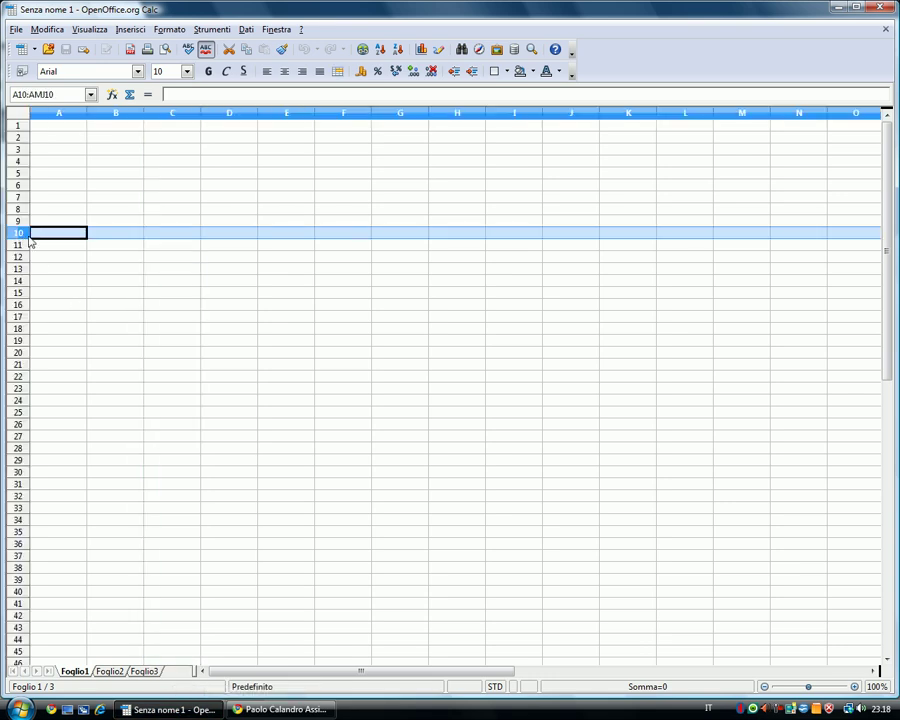
left_click(186, 230)
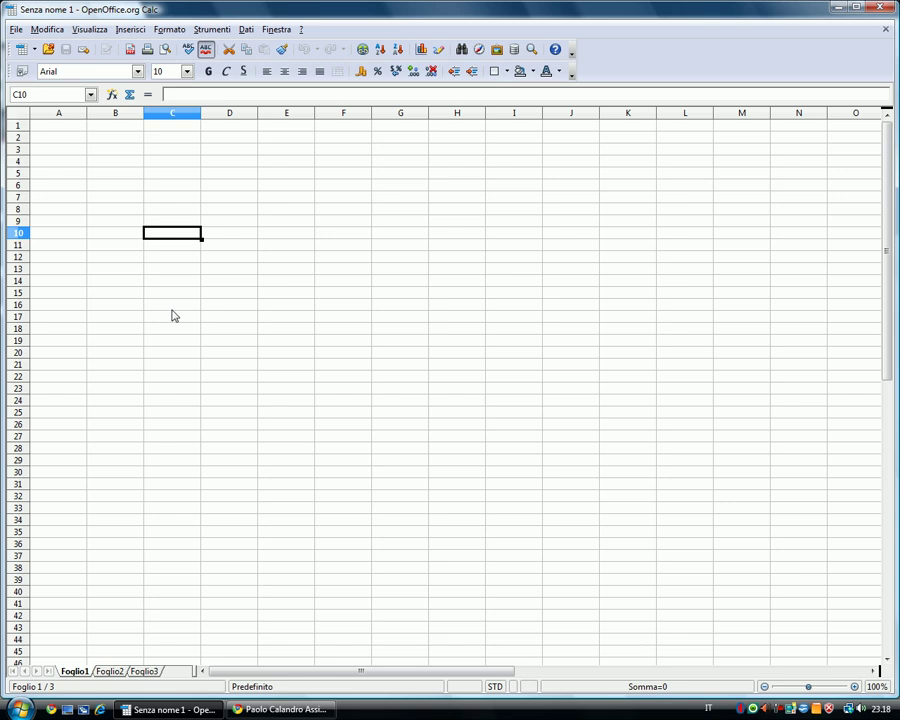
left_click(182, 221)
left_click(178, 209)
left_click(177, 186)
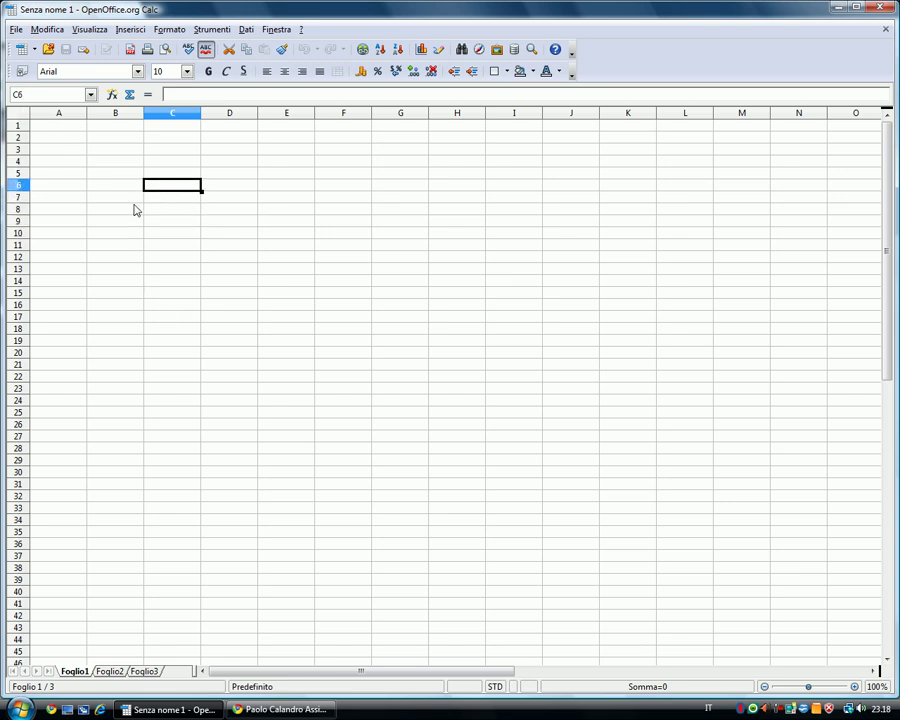
- Select cells A1 and B8, column A, row 2, and finally cell A8
left_click(62, 127)
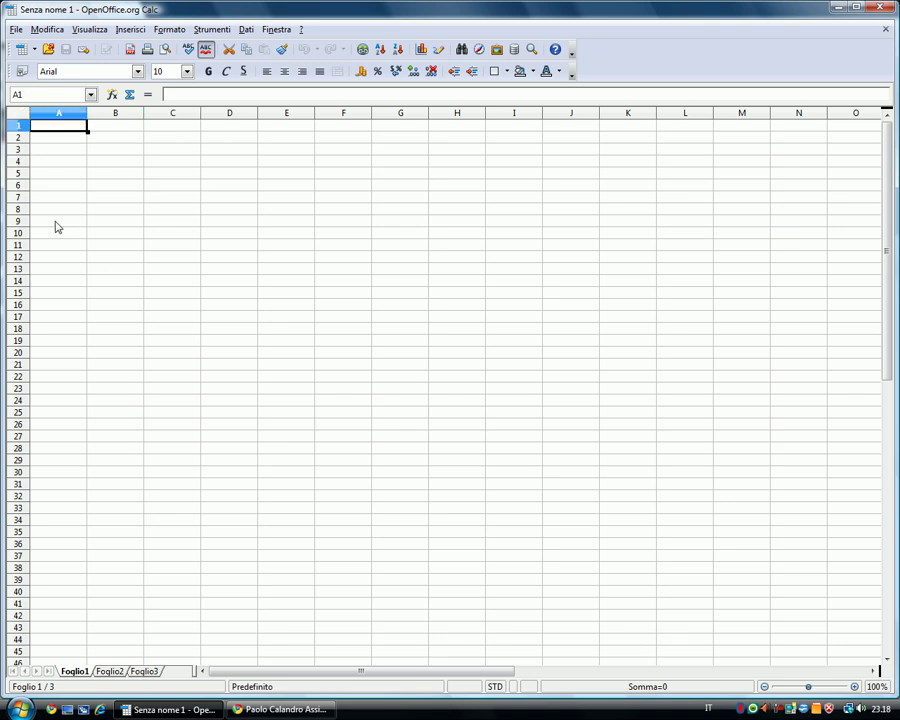
left_click(138, 209)
left_click(60, 113)
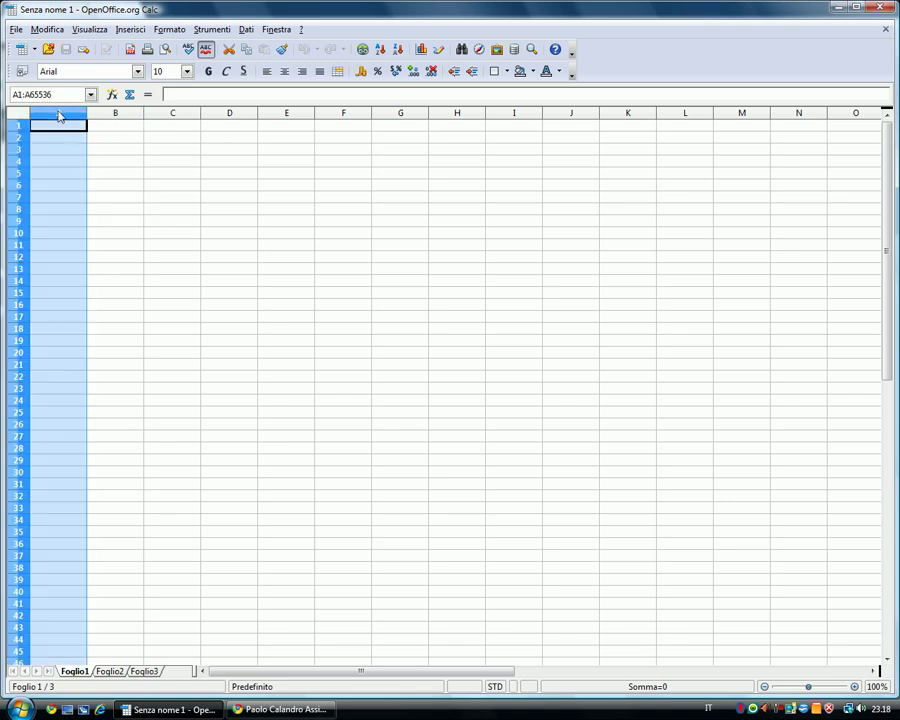
left_click(17, 138)
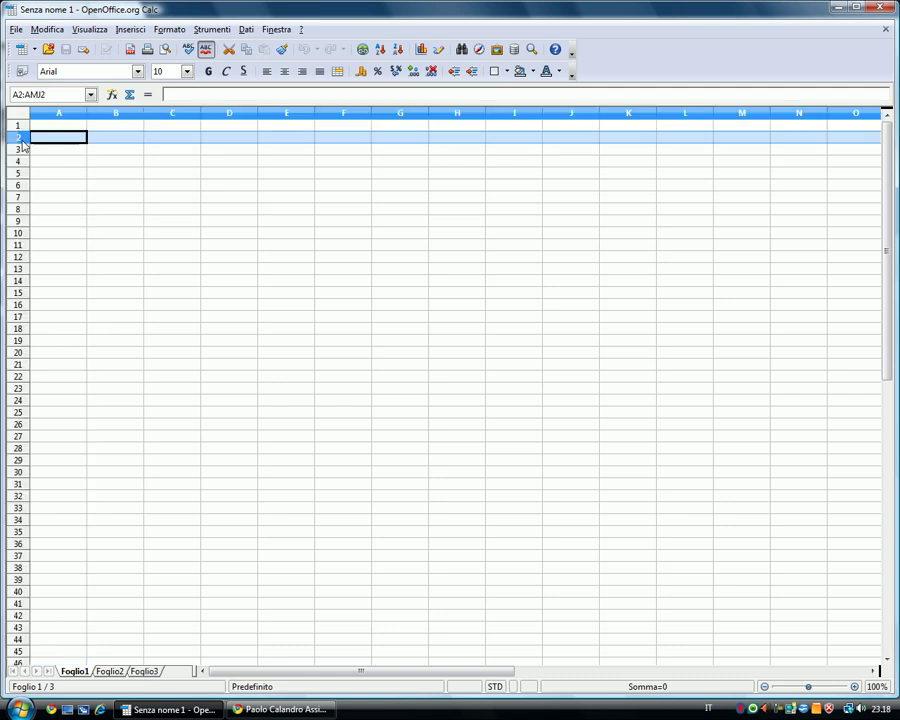
left_click(58, 209)
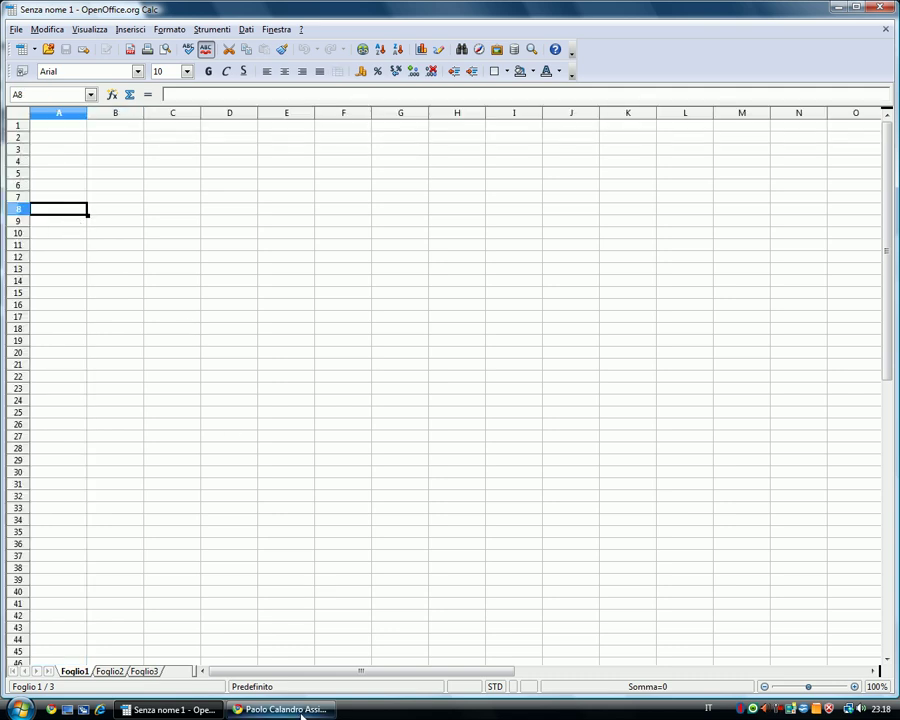
- Switch to Chrome and read the lesson text on cells and the data they can contain
left_click(280, 709)
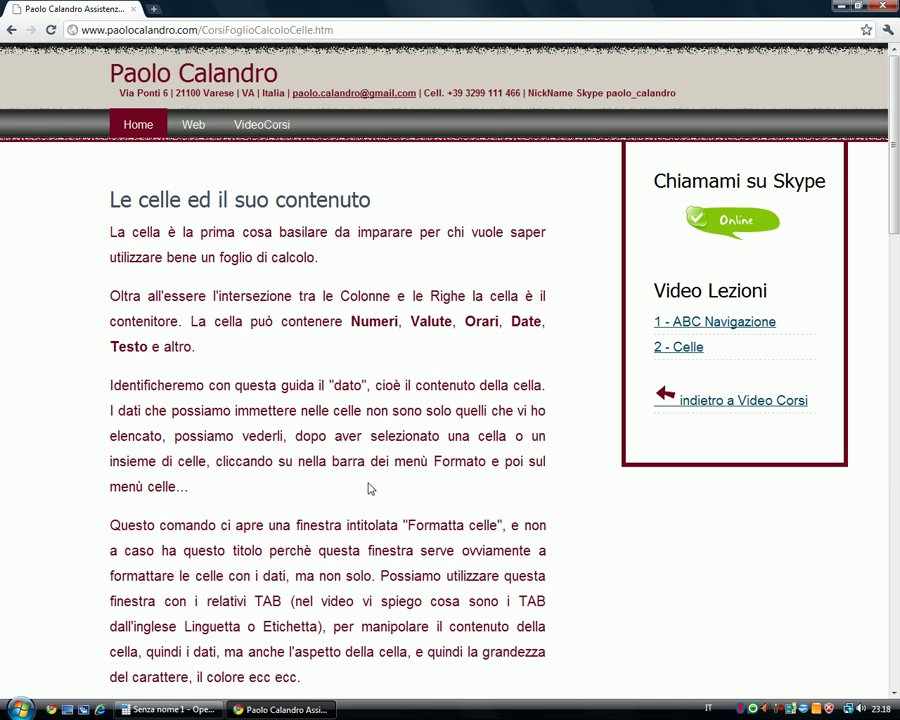
scroll(367, 483, "down", 1)
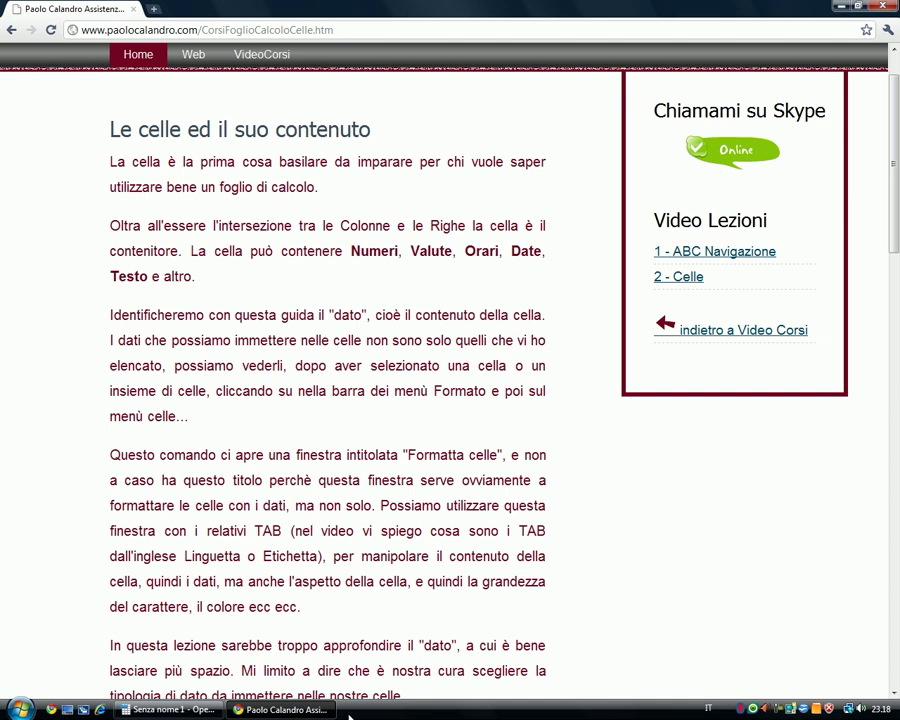
- Switch to OpenOffice Calc, select cell C4 and look up the cell formatting command and its shortcut
left_click(165, 709)
left_click(167, 225)
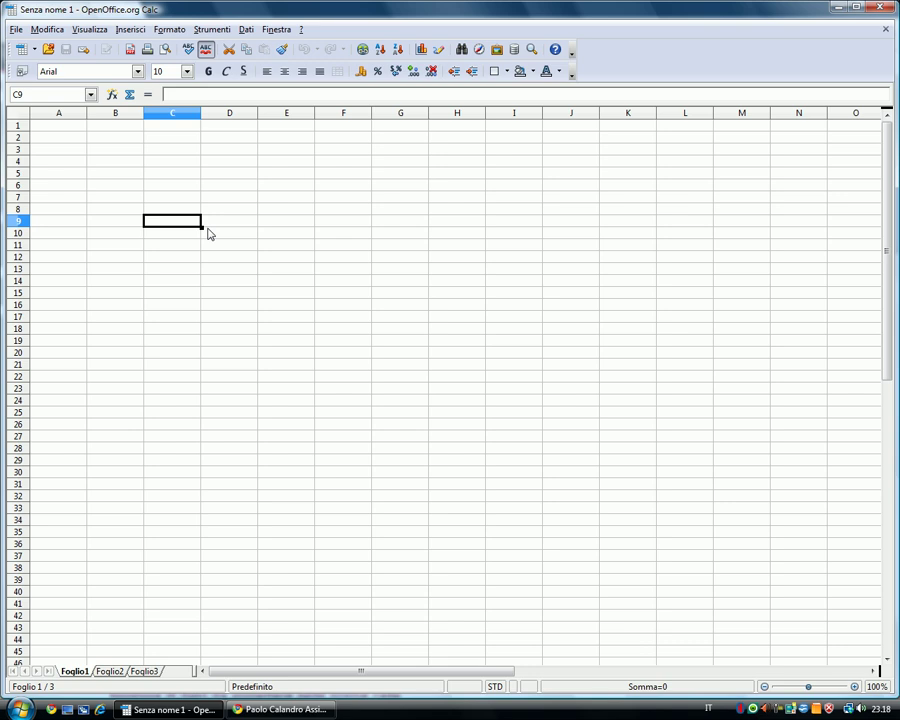
left_click(174, 163)
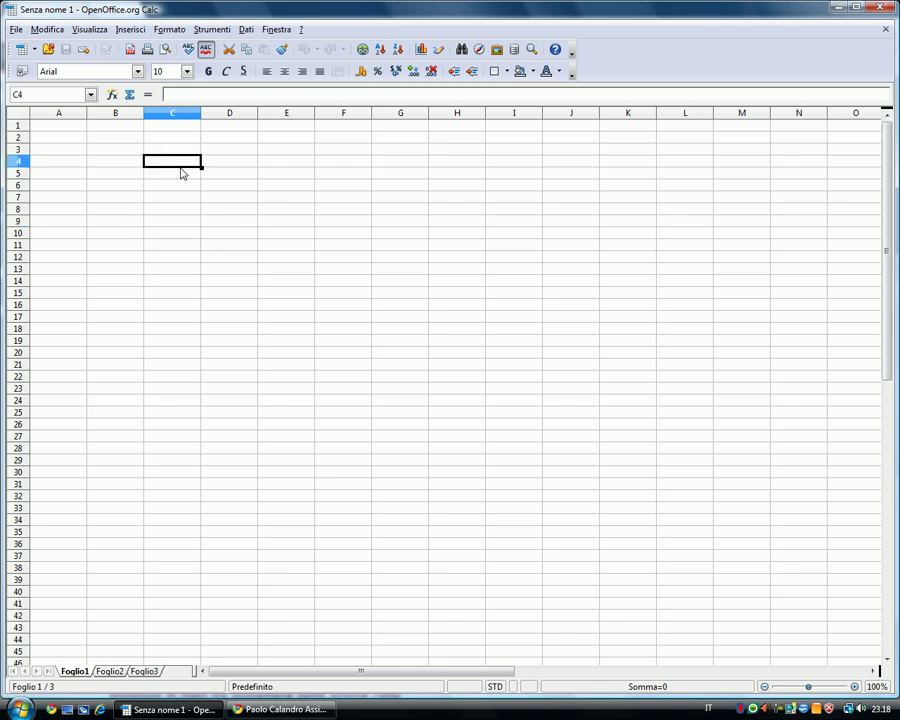
left_click(164, 33)
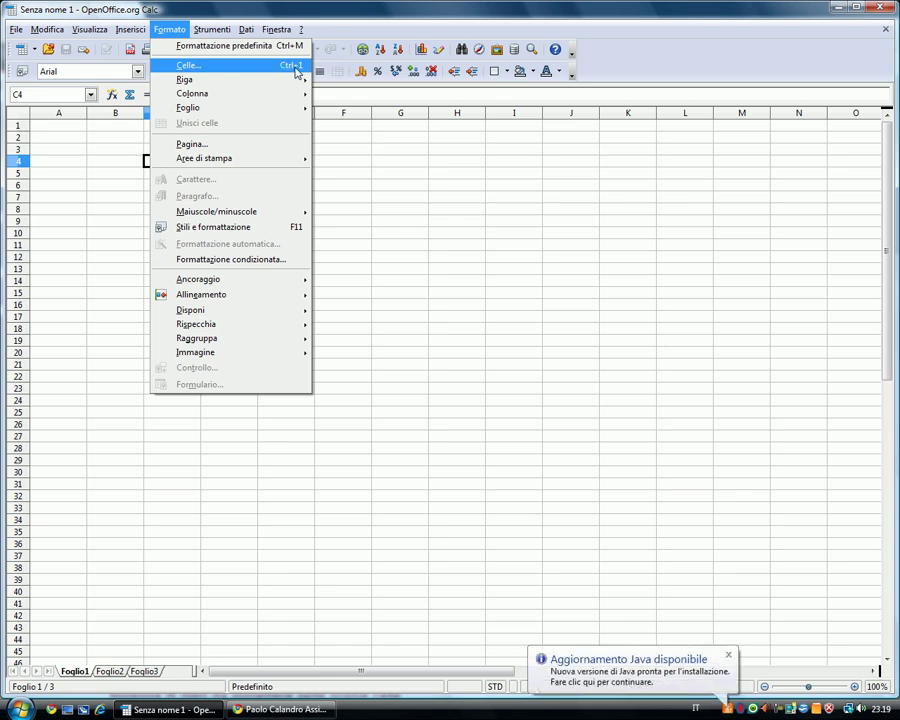
- Start the Windows on-screen keyboard from the accessibility accessories and enter the Ctrl+1 combination on it
key("super")
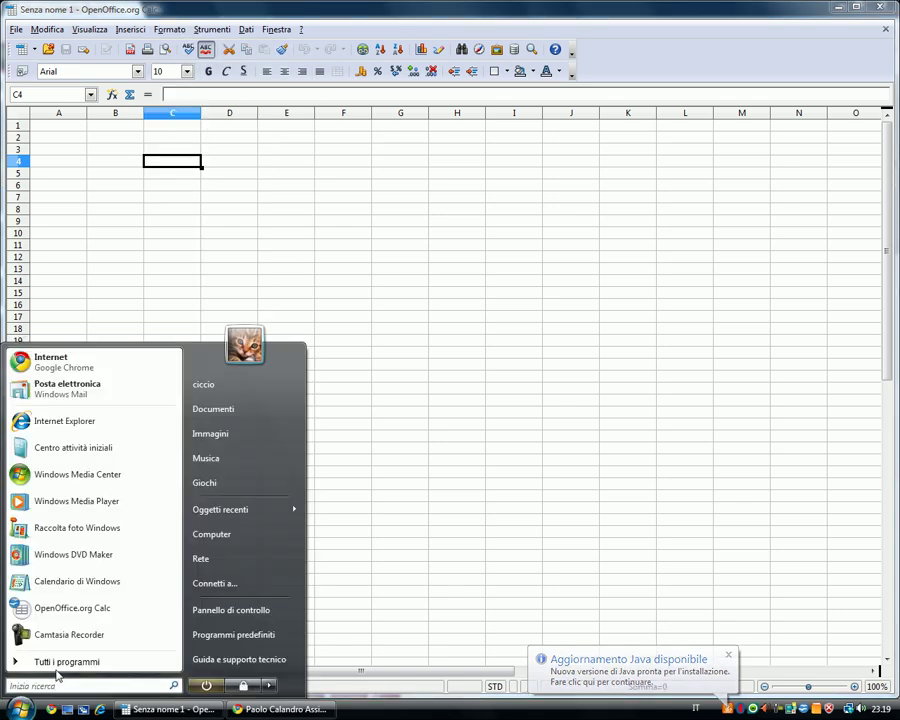
left_click(57, 662)
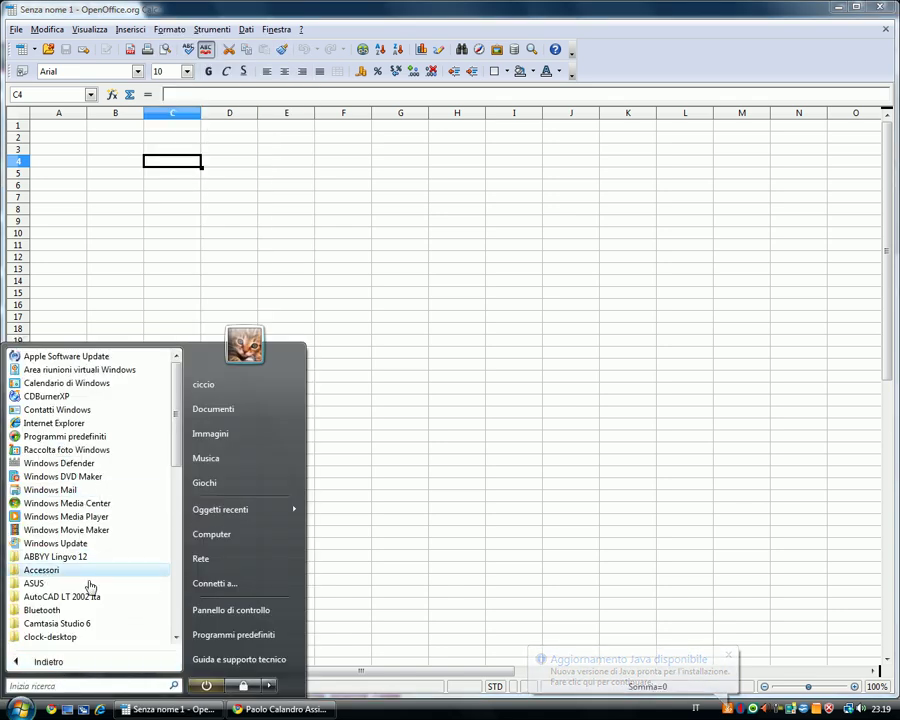
left_click(88, 575)
scroll(80, 575, "down", 2)
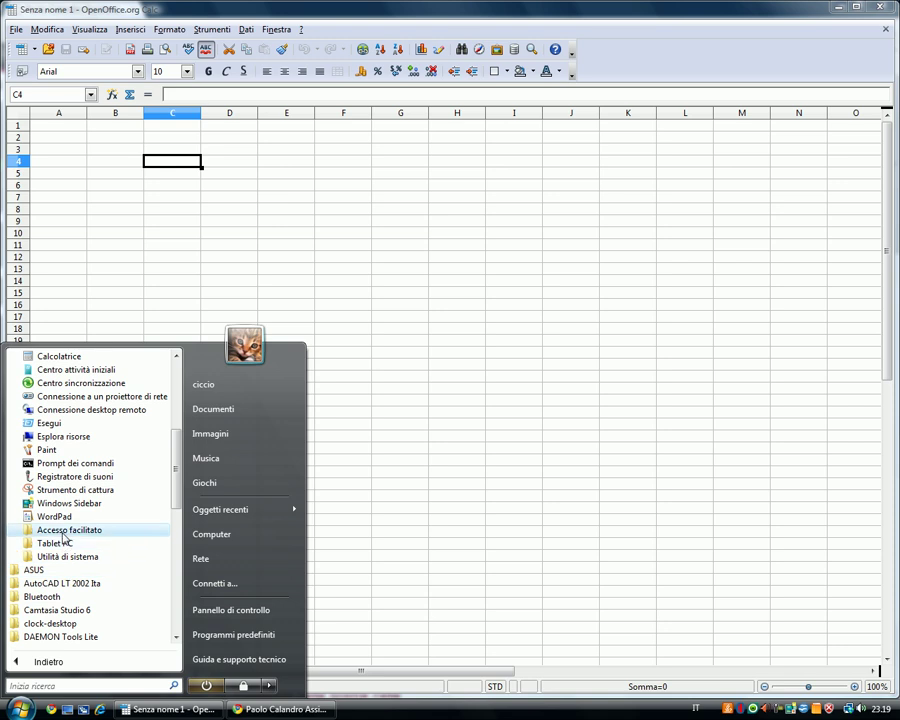
left_click(66, 527)
left_click(60, 597)
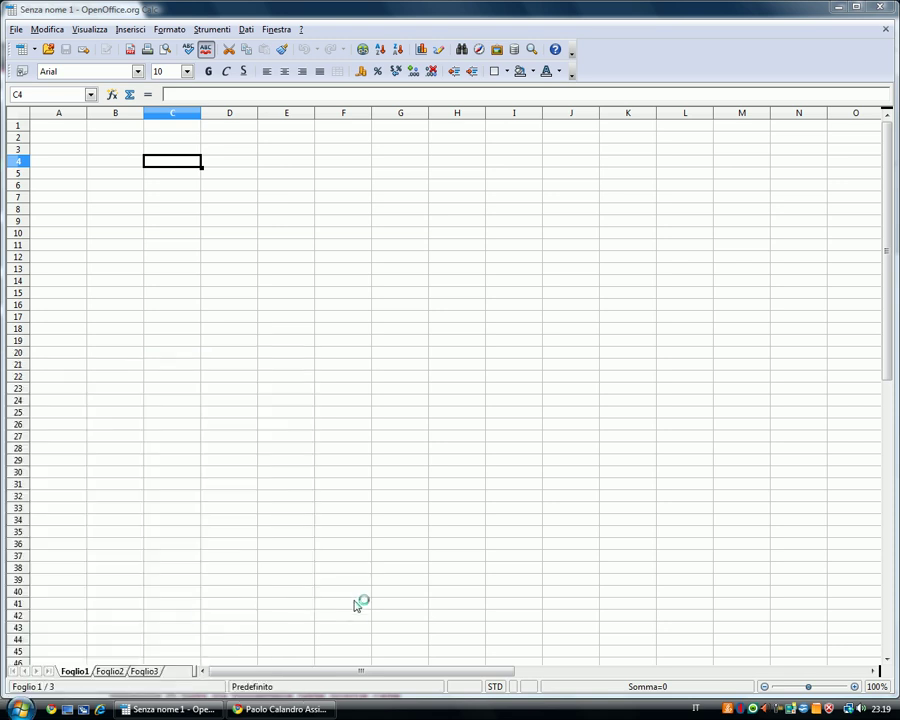
left_click(168, 637)
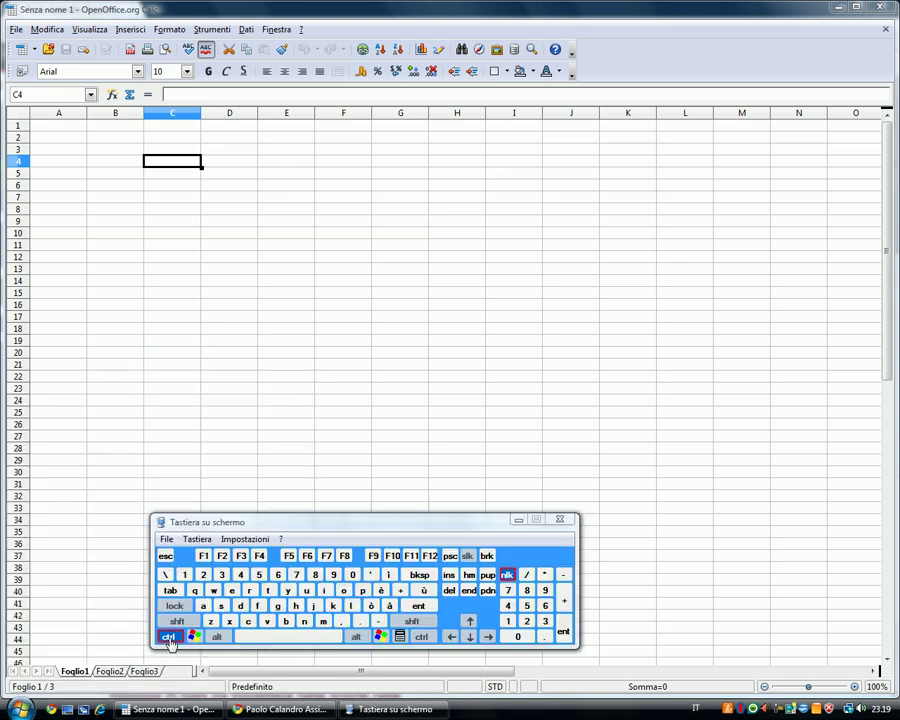
left_click(186, 576)
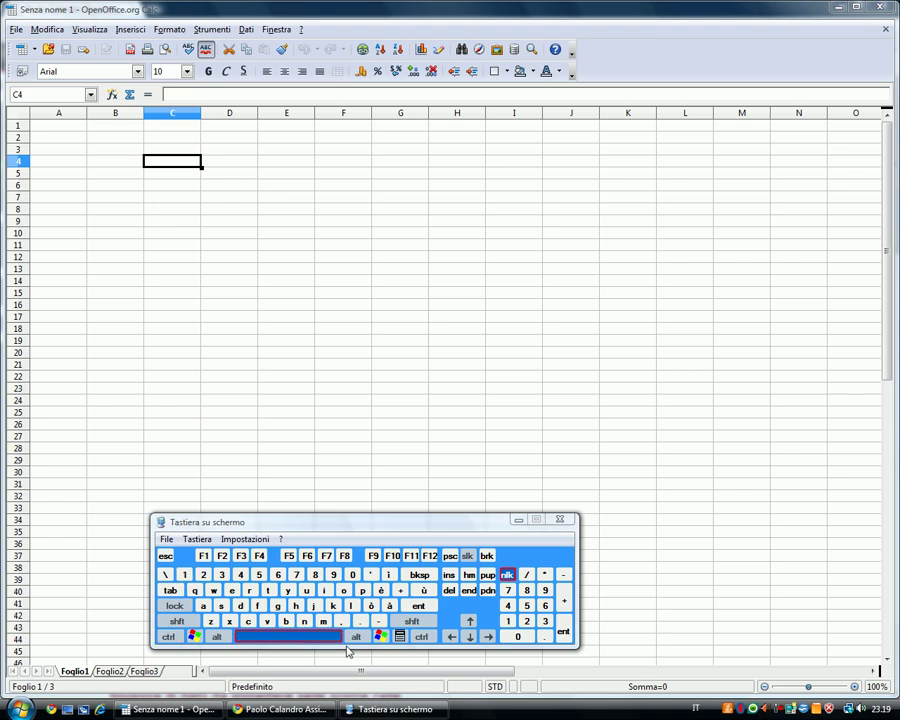
- Open the Formatta celle dialog for cell C4 and place it clear of the on-screen keyboard
left_click(168, 32)
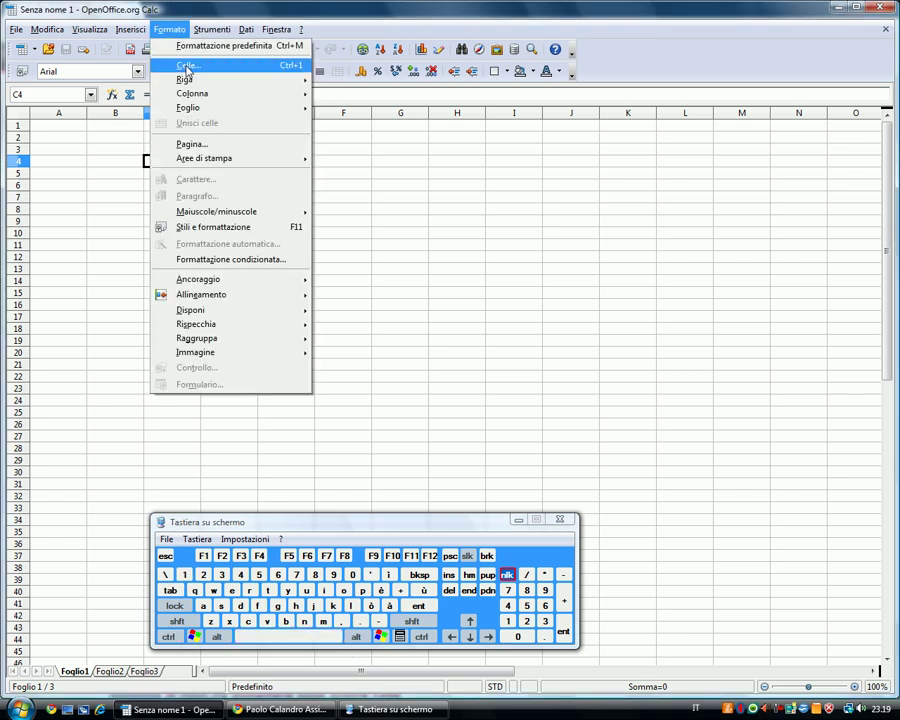
left_click(186, 67)
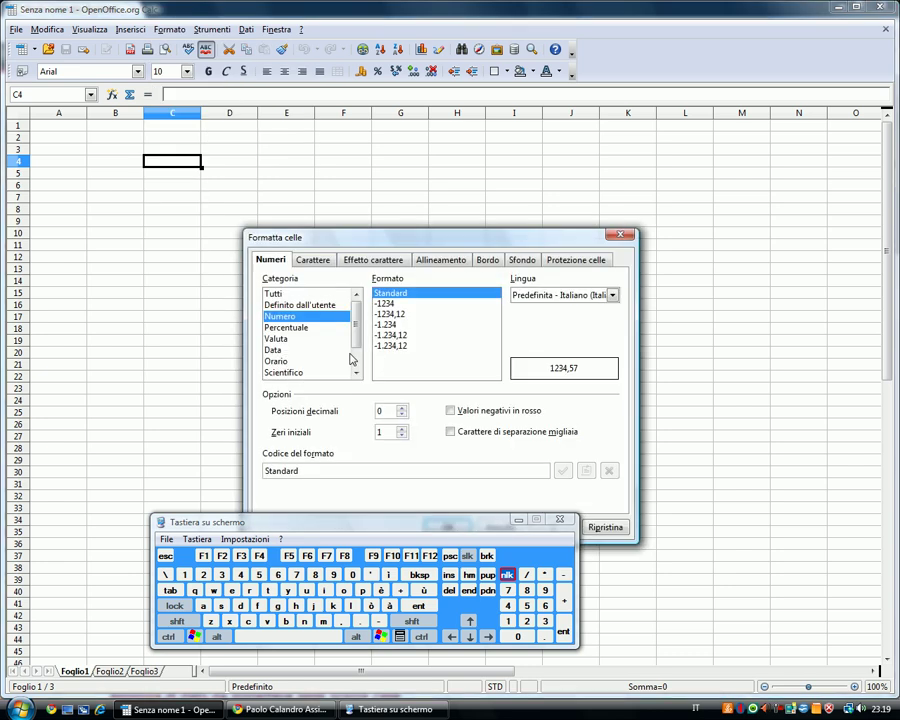
left_click_drag(384, 244, 364, 169)
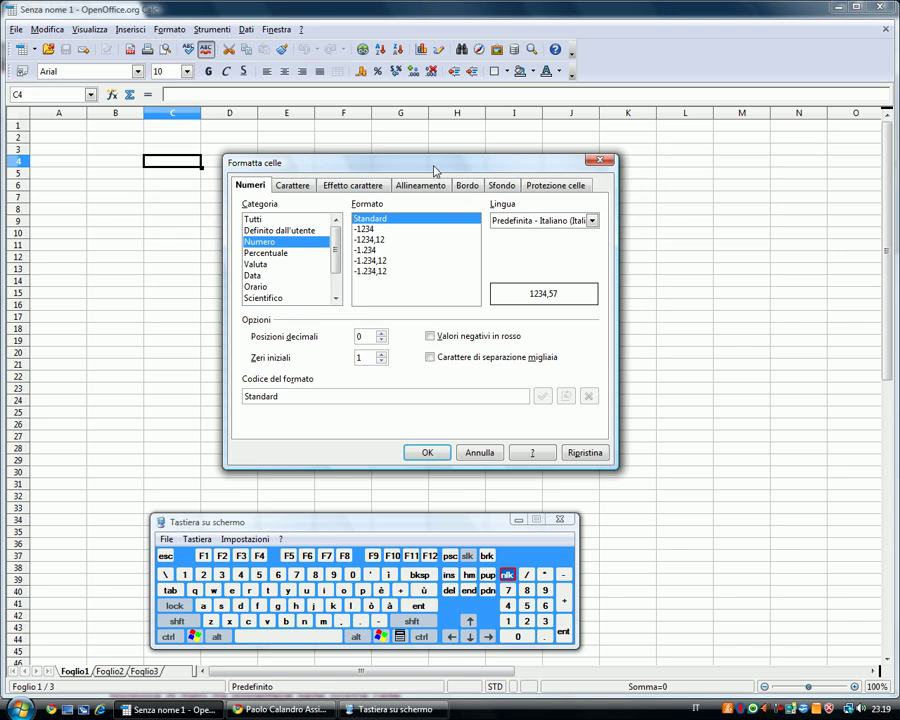
left_click_drag(434, 170, 475, 171)
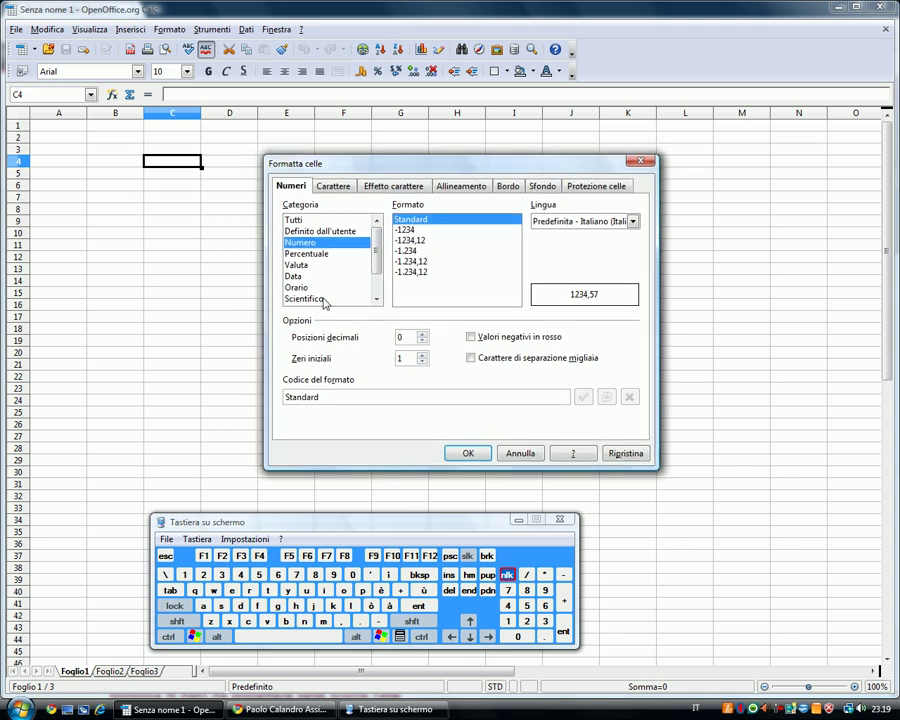
left_click_drag(410, 176, 362, 199)
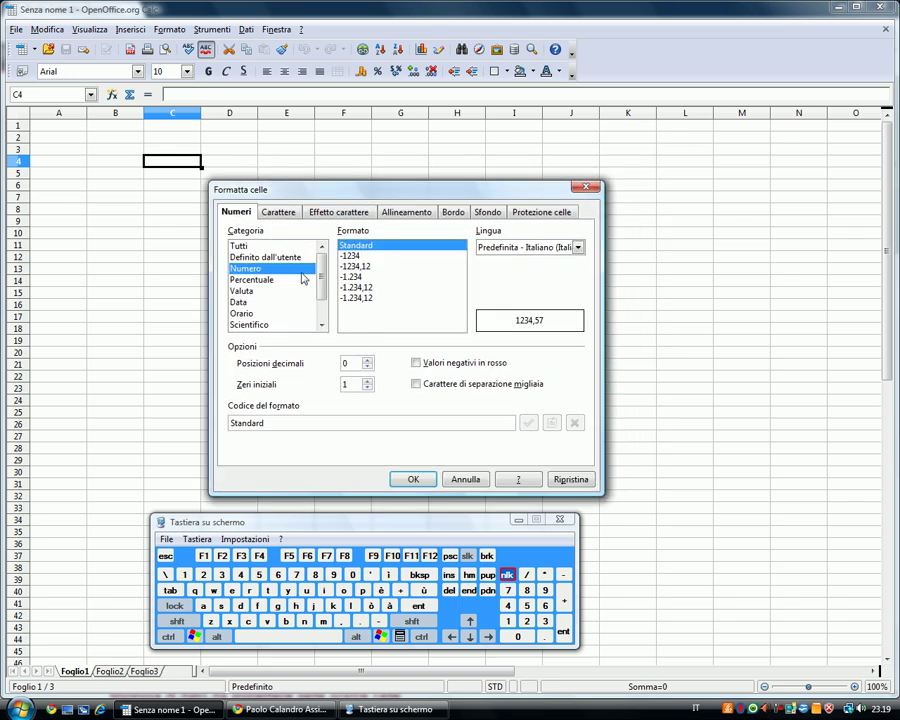
- Examine the number categories, followed by the font, font effect, alignment, border, background and cell protection settings
mouse_move(321, 270)
left_mouse_down()
mouse_move(322, 305)
mouse_move(322, 273)
left_mouse_up()
left_click(290, 213)
left_click(335, 213)
left_click(412, 214)
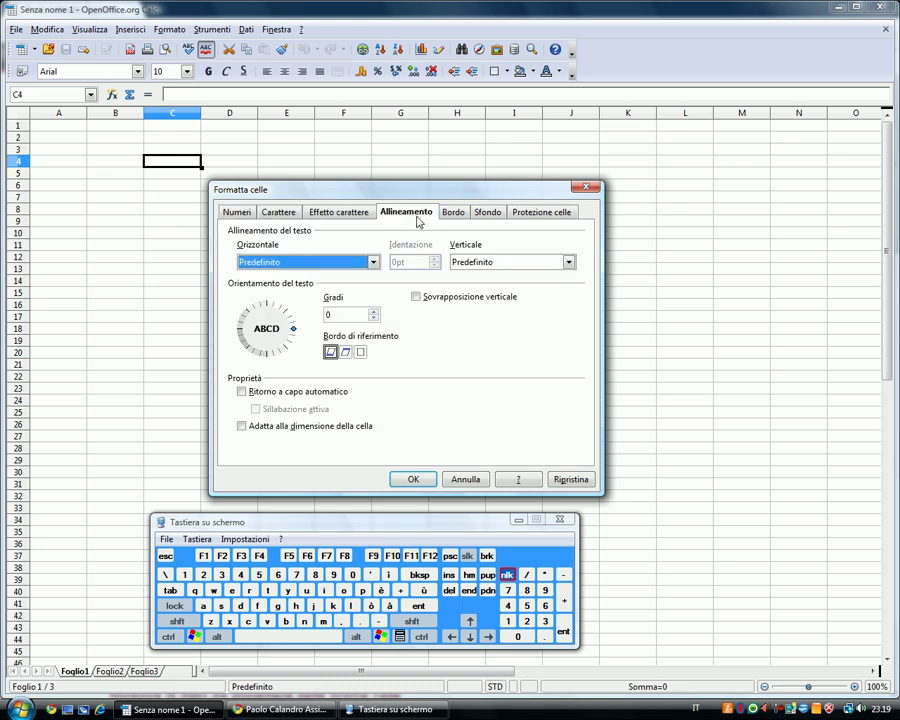
left_click(454, 213)
left_click(489, 213)
left_click(521, 216)
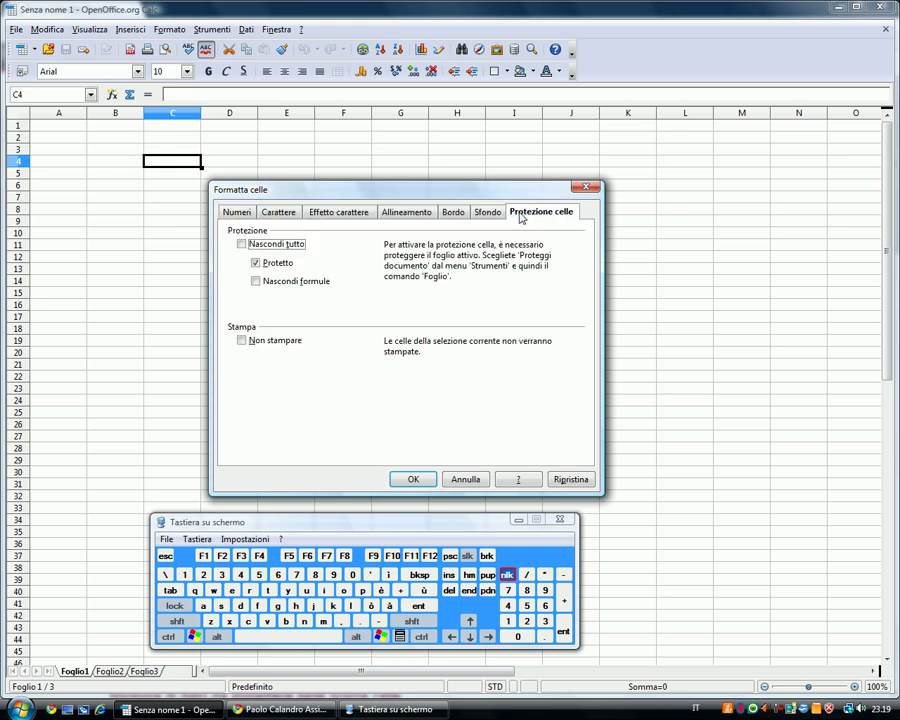
- Go back through the background, alignment and font settings, ending on Effetto carattere
left_click(484, 214)
left_click(418, 214)
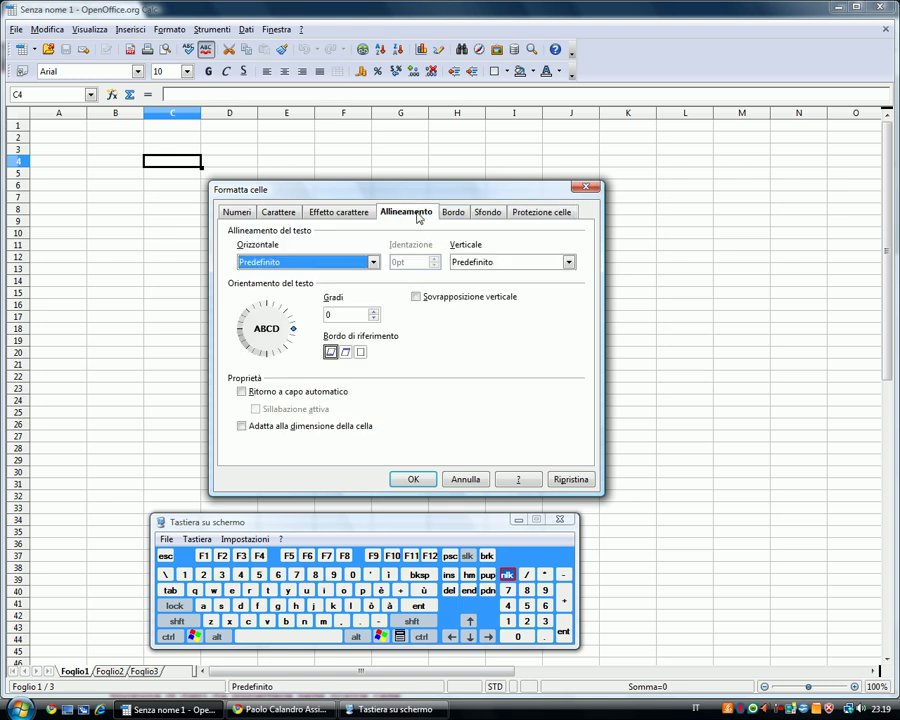
left_click(341, 216)
left_click(277, 214)
left_click(343, 214)
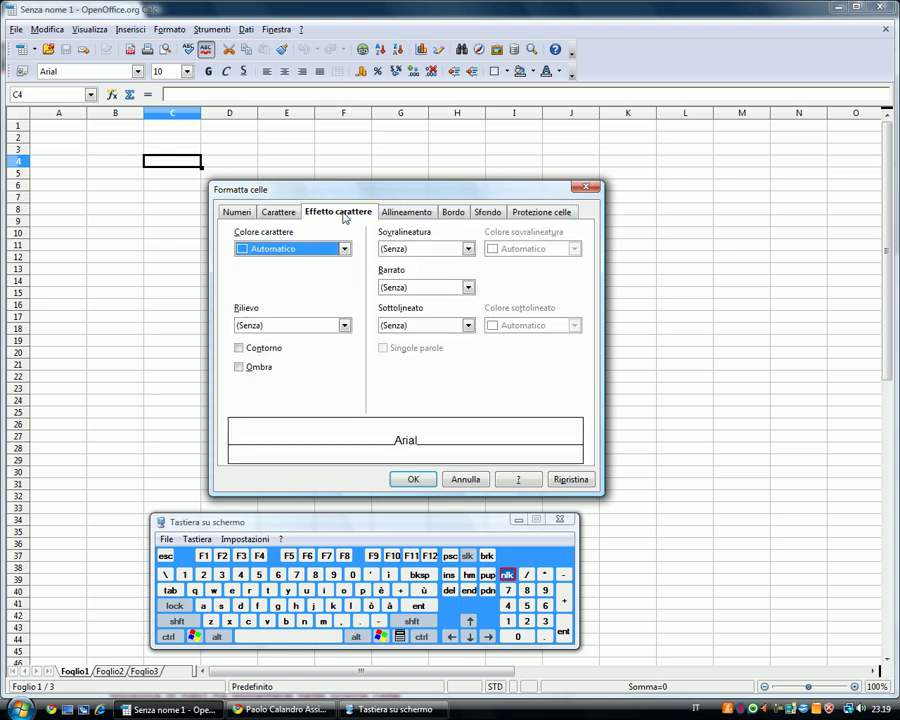
- Review the Allineamento settings again, including the reference edge options, followed by Bordo, Sfondo and Protezione celle
left_click(407, 214)
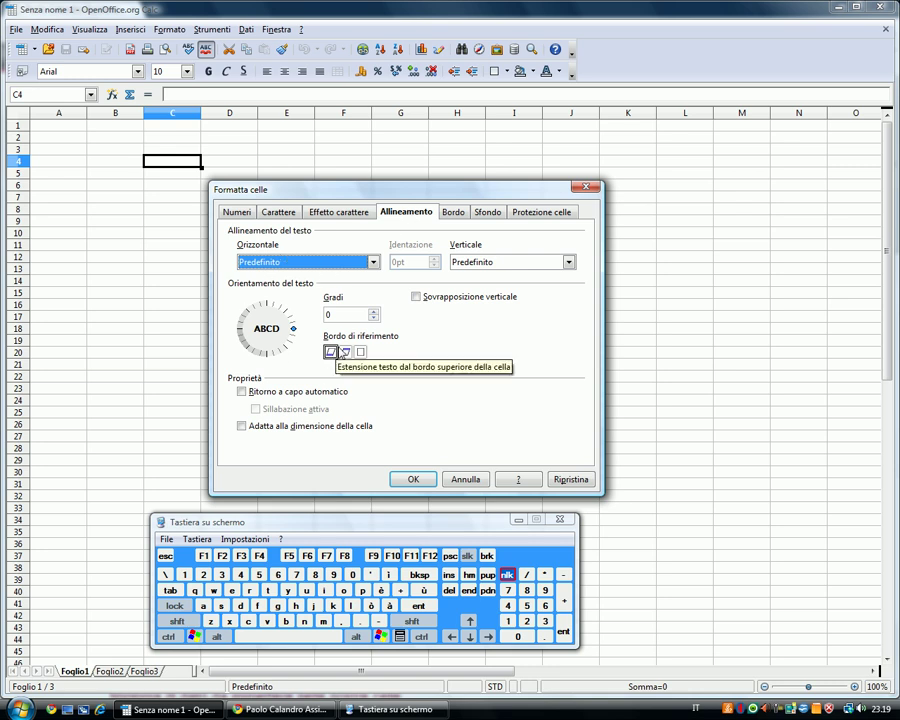
left_click(453, 213)
left_click(488, 213)
left_click(540, 213)
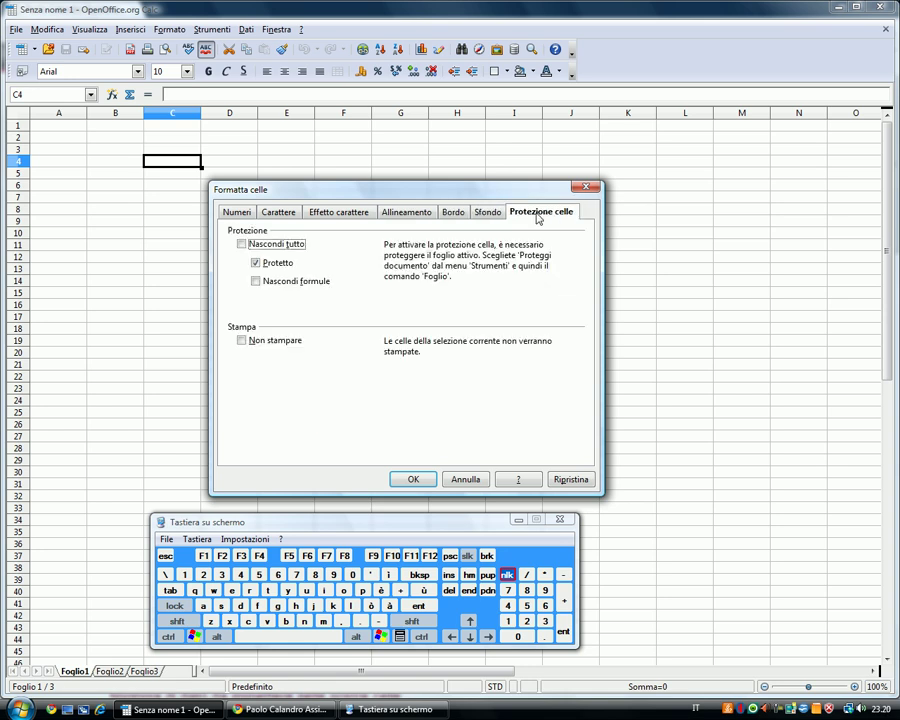
- Return to the Numeri settings and move the Formatta celle dialog away from cell C4
left_click(236, 212)
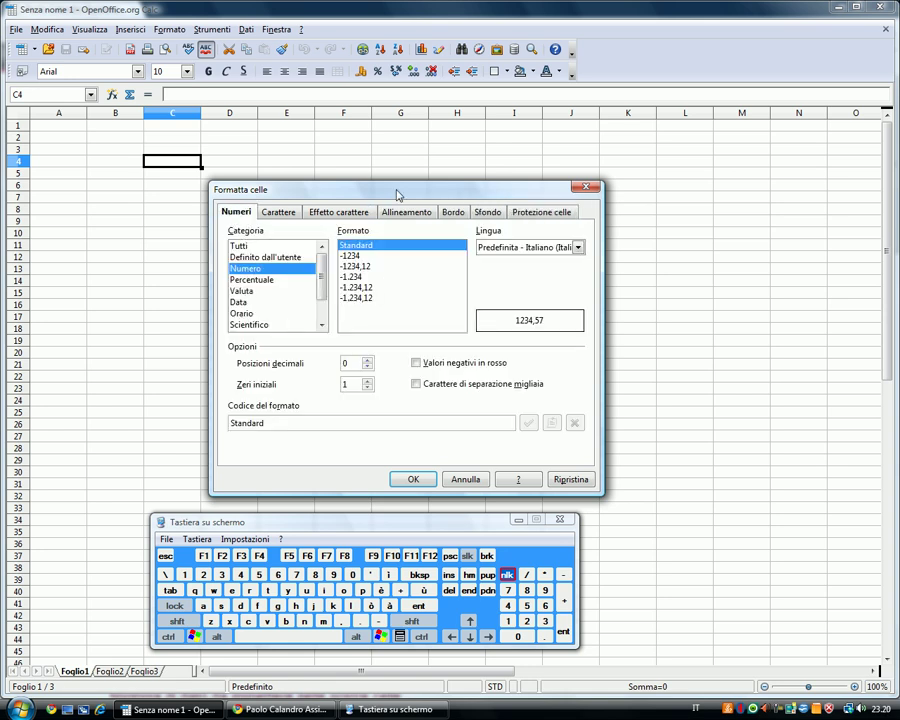
left_click_drag(396, 192, 492, 163)
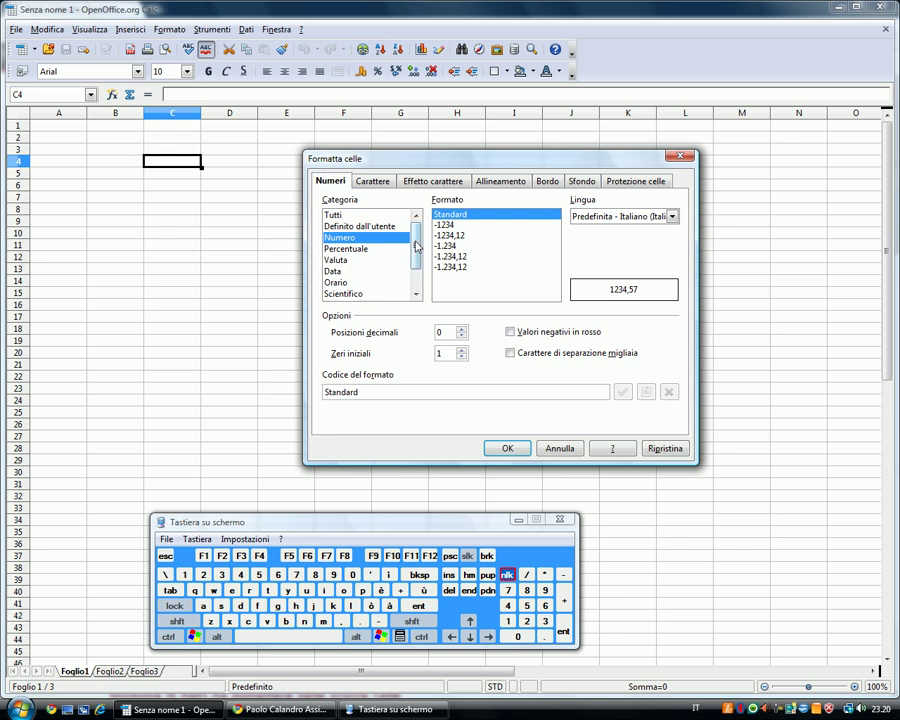
mouse_move(416, 247)
left_mouse_down()
mouse_move(416, 280)
mouse_move(416, 250)
left_mouse_up()
- Check the lesson page in Chrome and return to the Formatta celle dialog in OpenOffice Calc
key("alt+Tab")
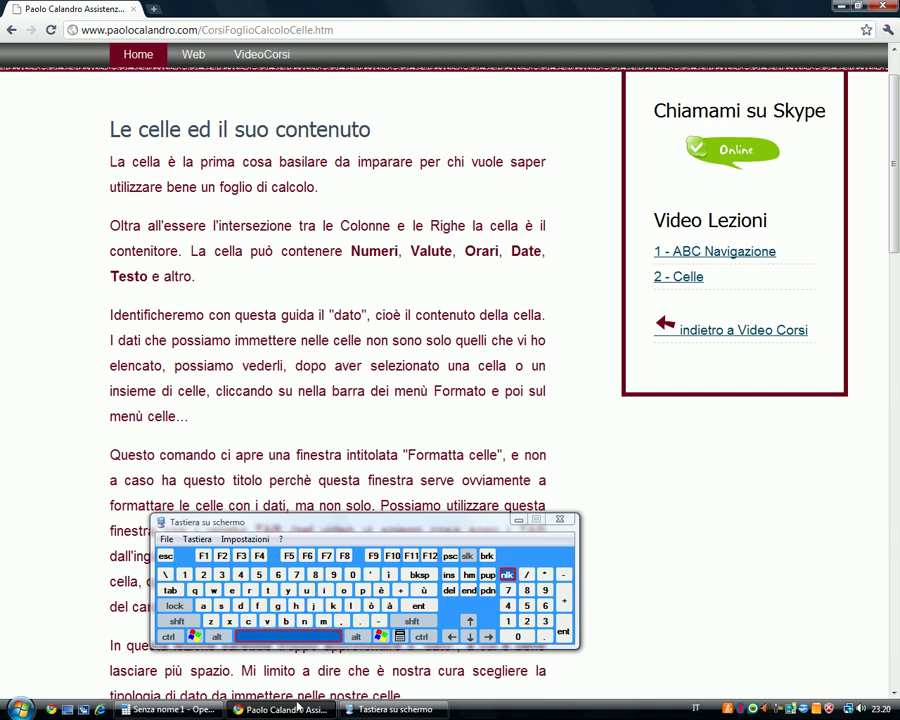
key("alt+Tab")
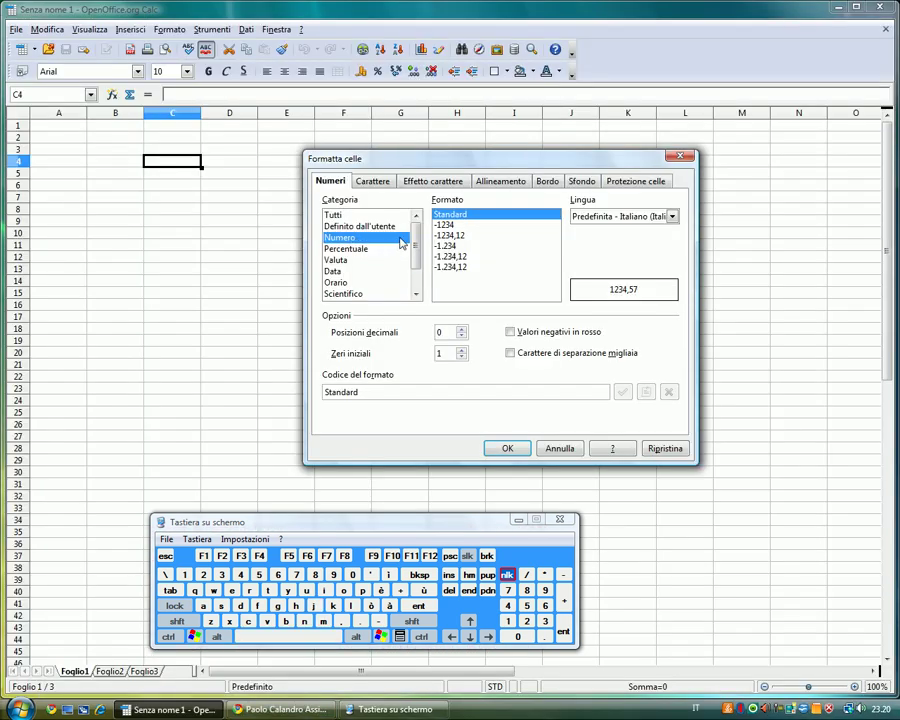
- Move the Formatta celle dialog clear of cell C4 and preview the -1234, -1234,12 and -1.234 formats of the Numero category
mouse_move(418, 252)
left_mouse_down()
mouse_move(420, 275)
mouse_move(419, 245)
left_mouse_up()
left_click_drag(436, 166, 332, 156)
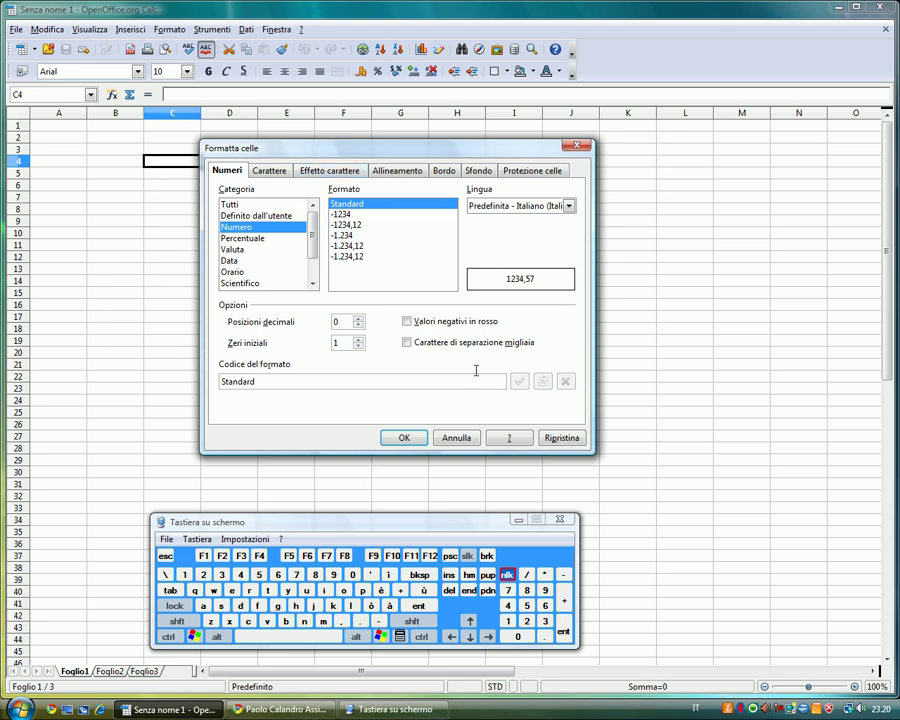
left_click_drag(394, 153, 460, 150)
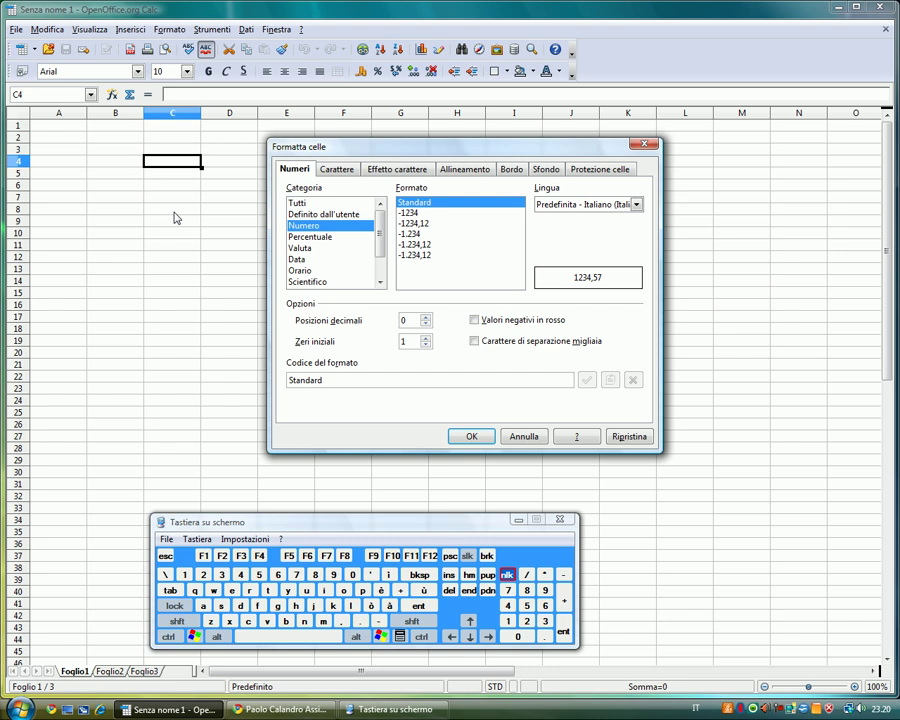
left_click(411, 213)
left_click(411, 224)
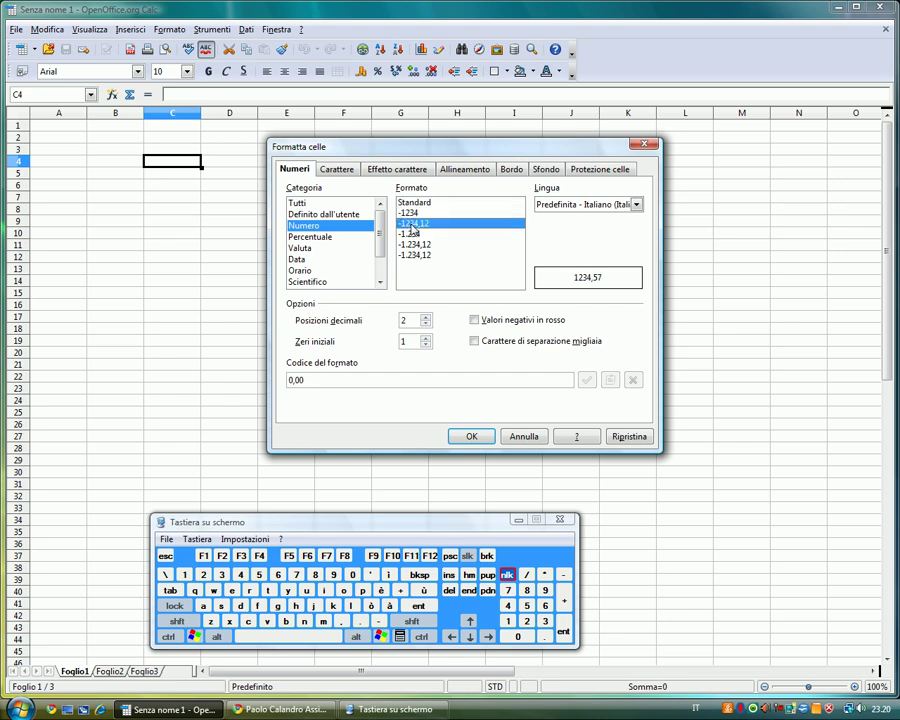
left_click(410, 232)
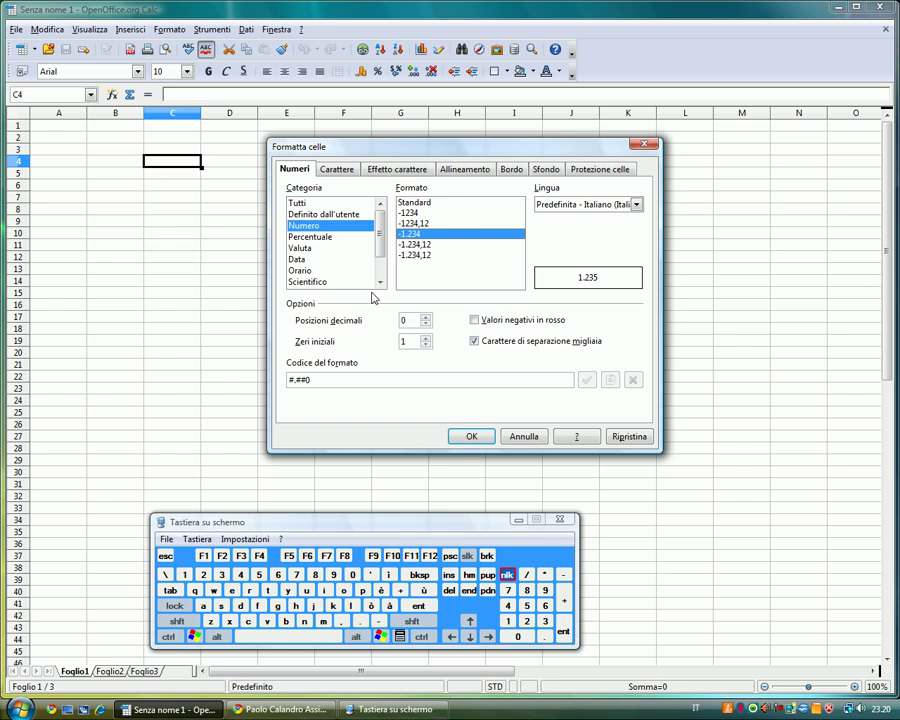
- Preview the formats of the Percentuale, Valuta, Data, Orario, text and Numero categories, then cancel the Formatta celle dialog
left_click(305, 236)
left_click(300, 248)
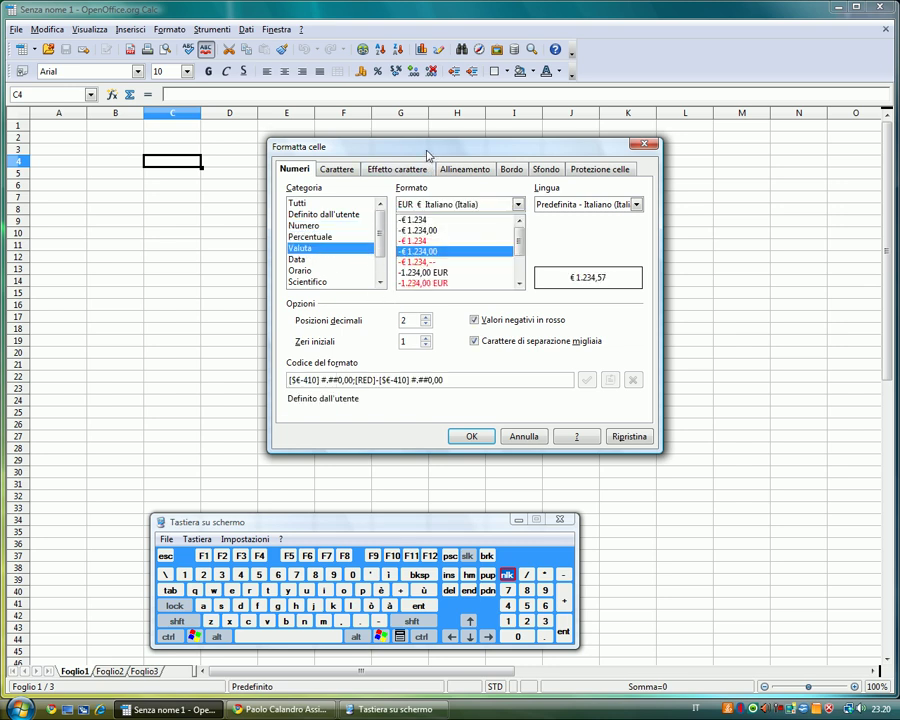
left_click_drag(427, 153, 425, 138)
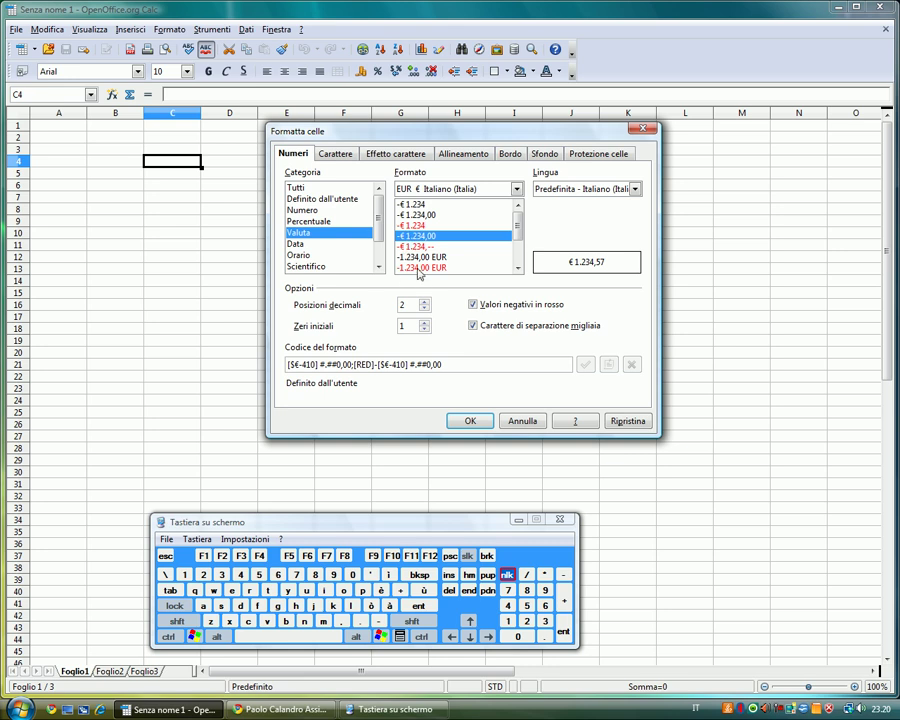
left_click(298, 243)
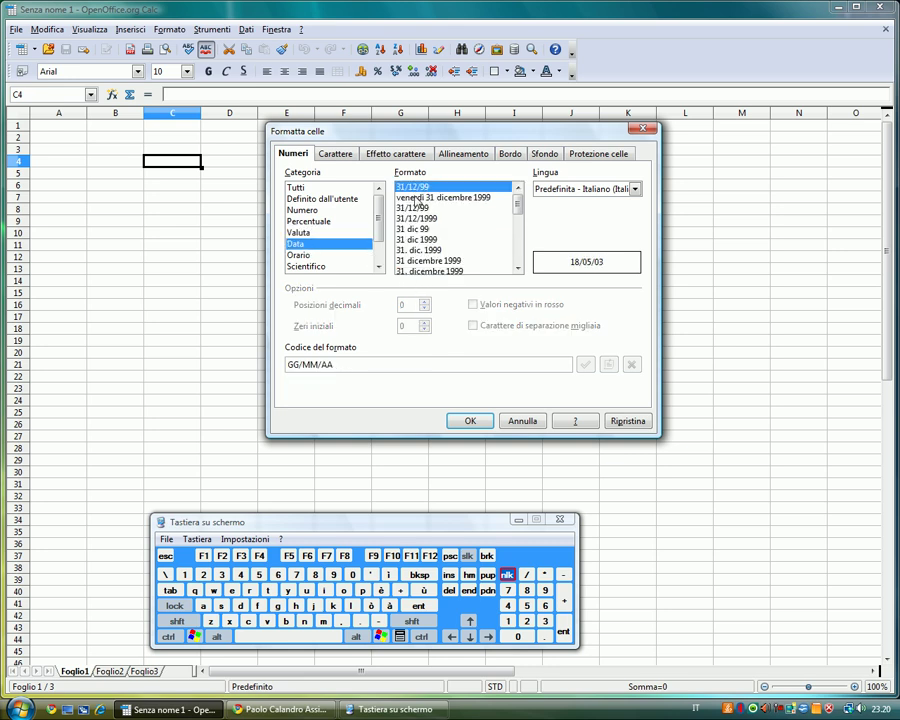
left_click(302, 256)
left_click(405, 198)
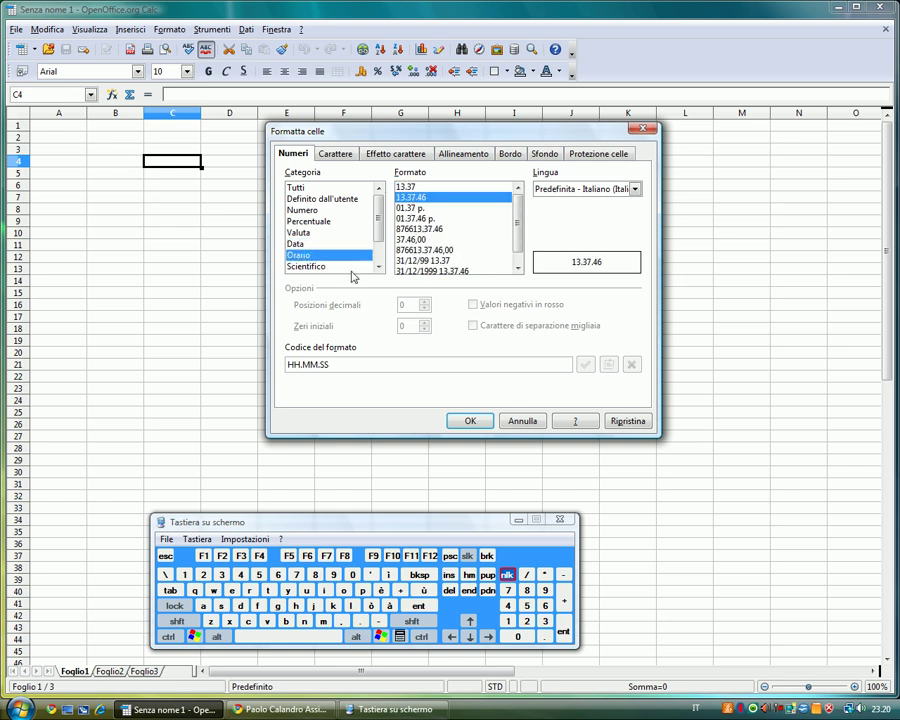
mouse_move(381, 235)
left_mouse_down()
mouse_move(379, 256)
mouse_move(379, 228)
left_mouse_up()
left_click(366, 266)
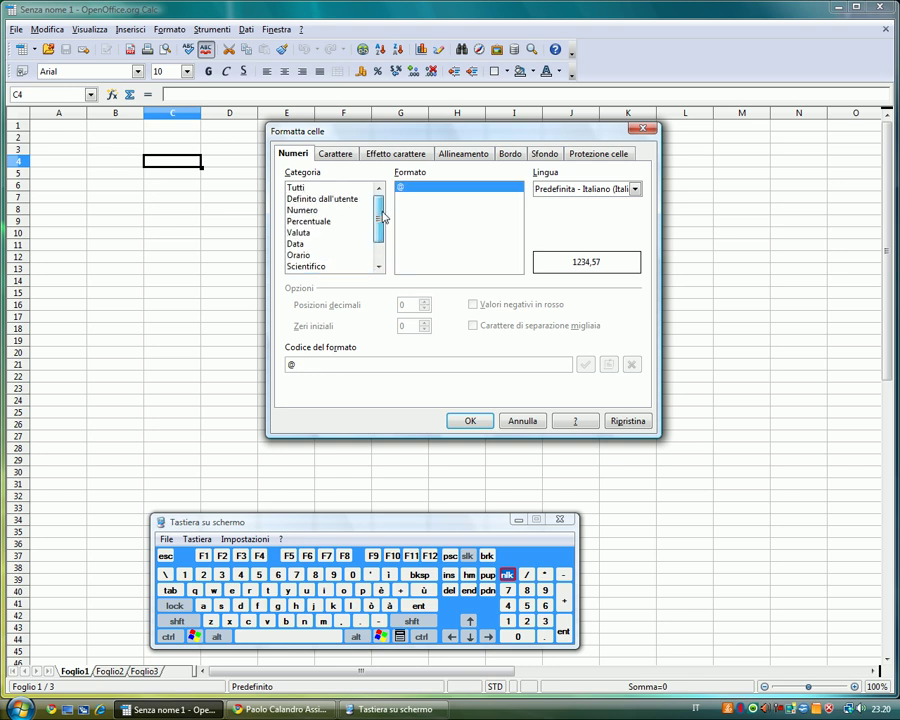
left_click(318, 211)
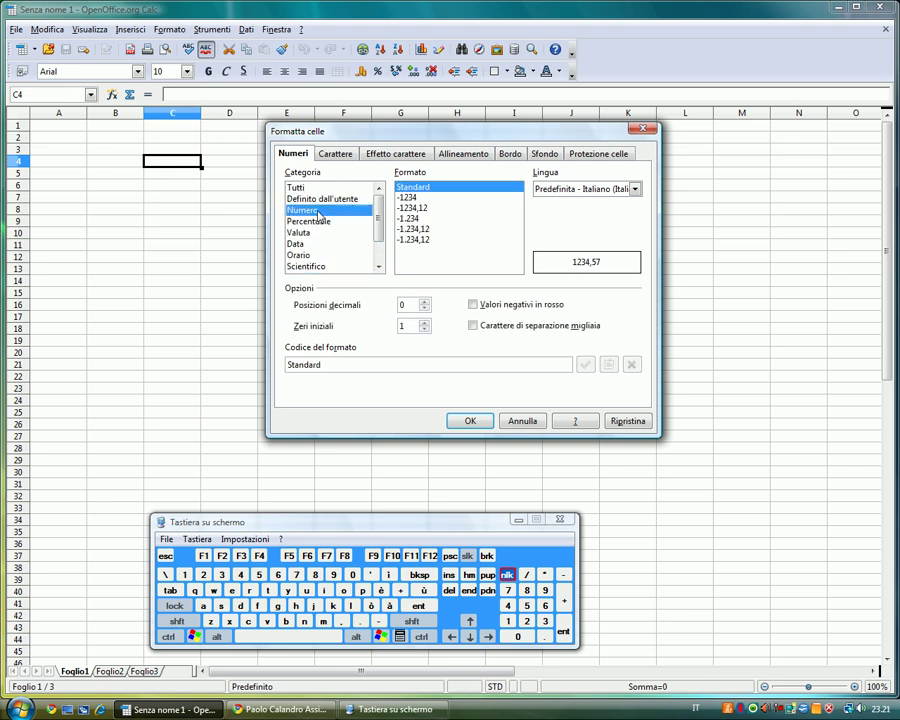
left_click(512, 422)
- Enter the number 12 in cell D7
left_click(242, 200)
type("12")
left_click(252, 212)
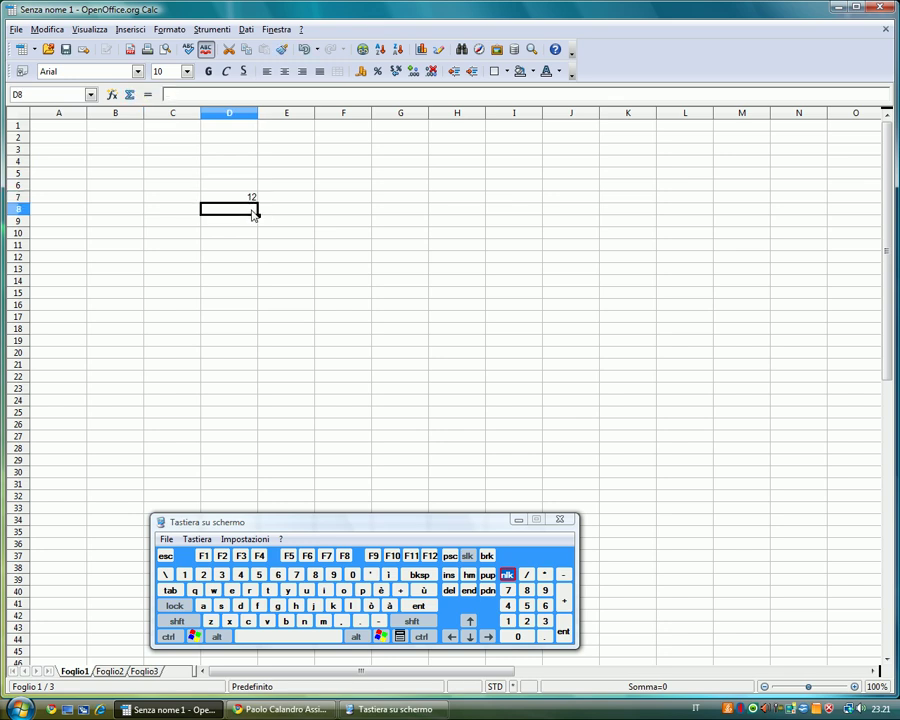
- Compare cells D7 and D8 and examine the number format of D7 in the Formatta celle dialog, ending on D8
left_click(251, 198)
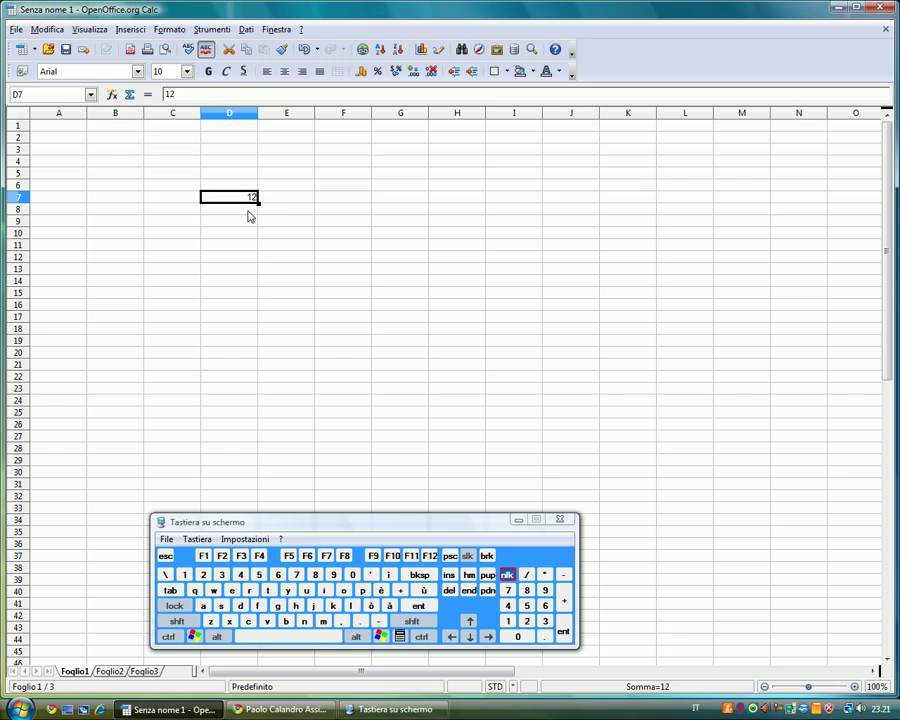
left_click(249, 212)
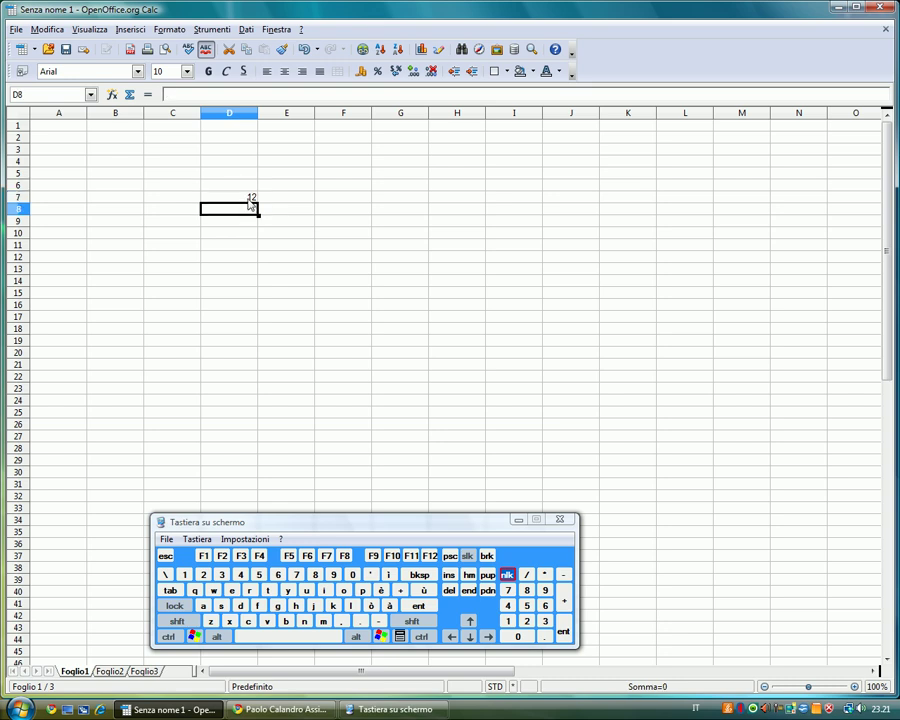
left_click(251, 200)
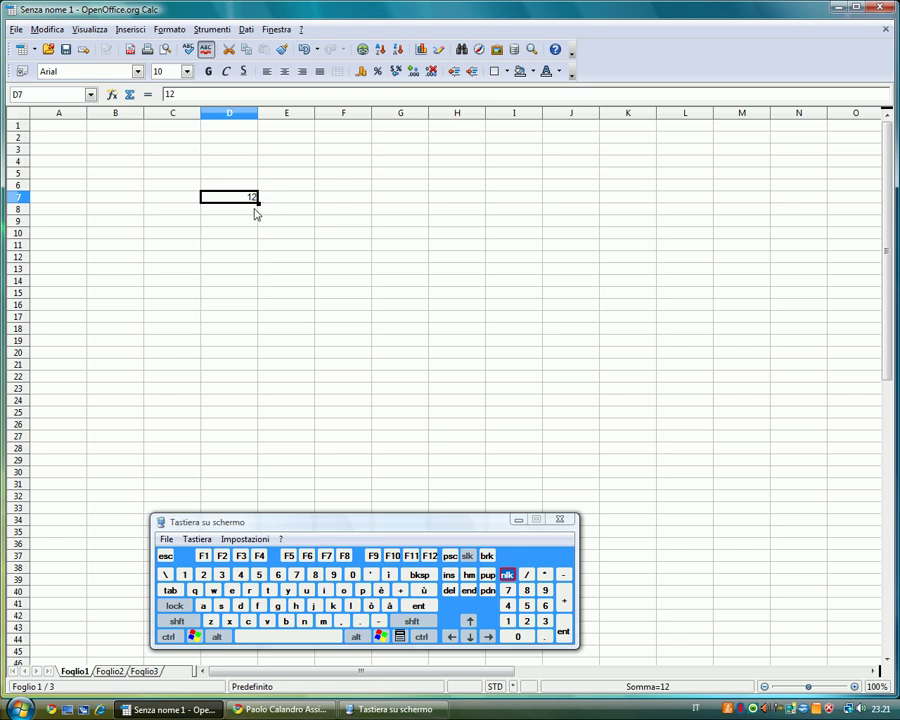
left_click(255, 212)
left_click(256, 201)
key("Down")
key("ctrl+1")
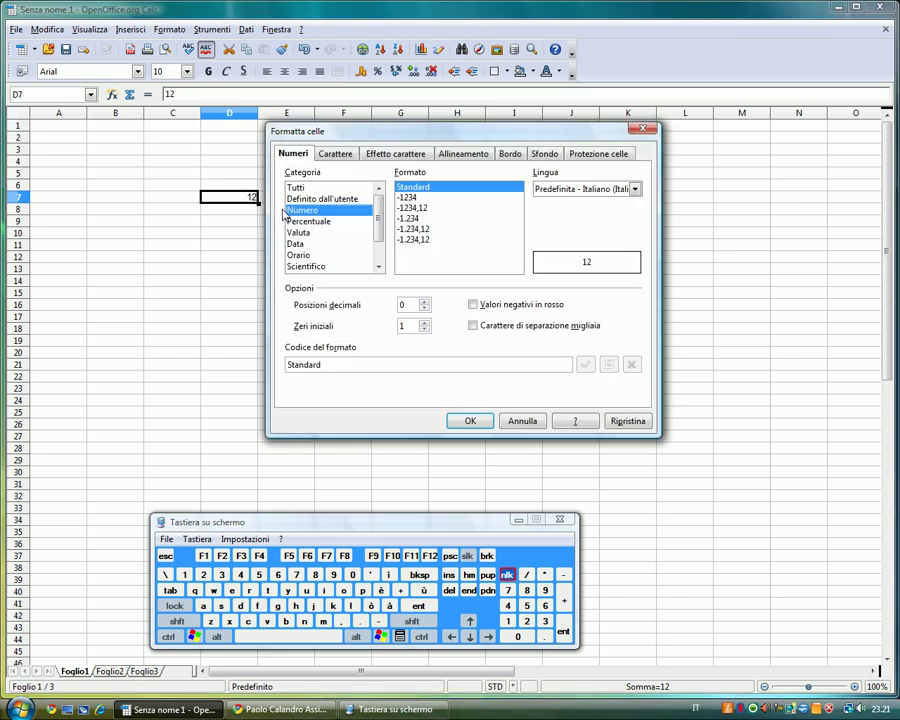
key("Return")
key("Return")
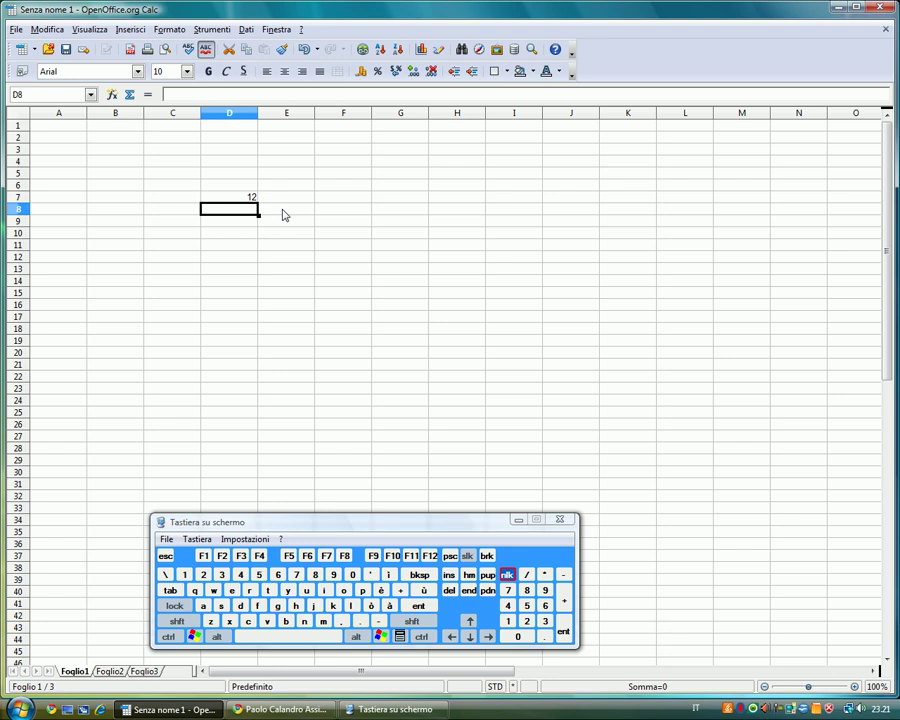
- Enter the currency amount 12€ in cell D8
type("12")
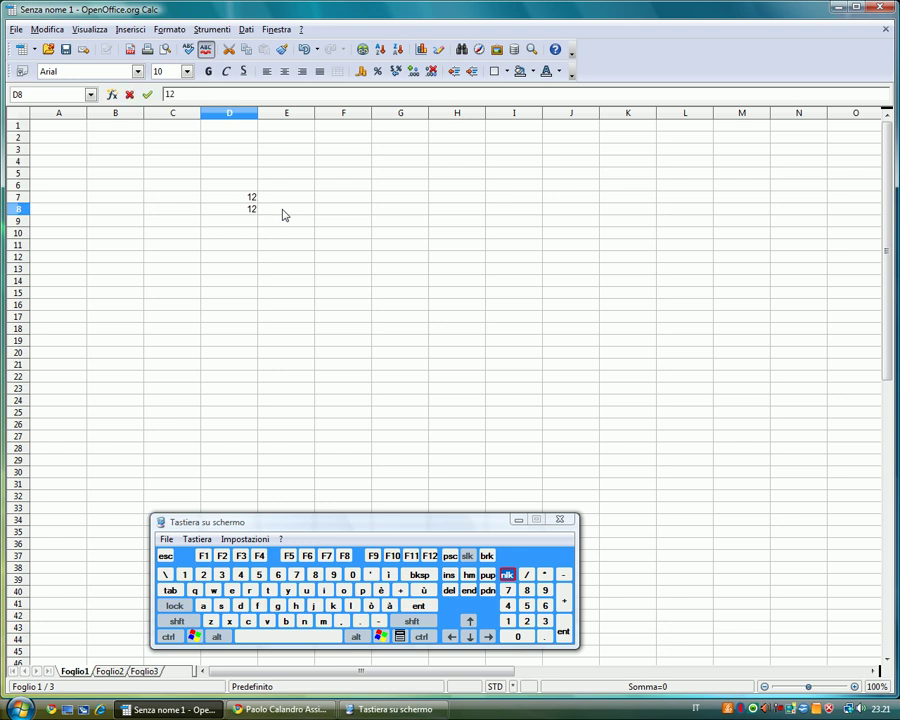
type("€")
key("Return")
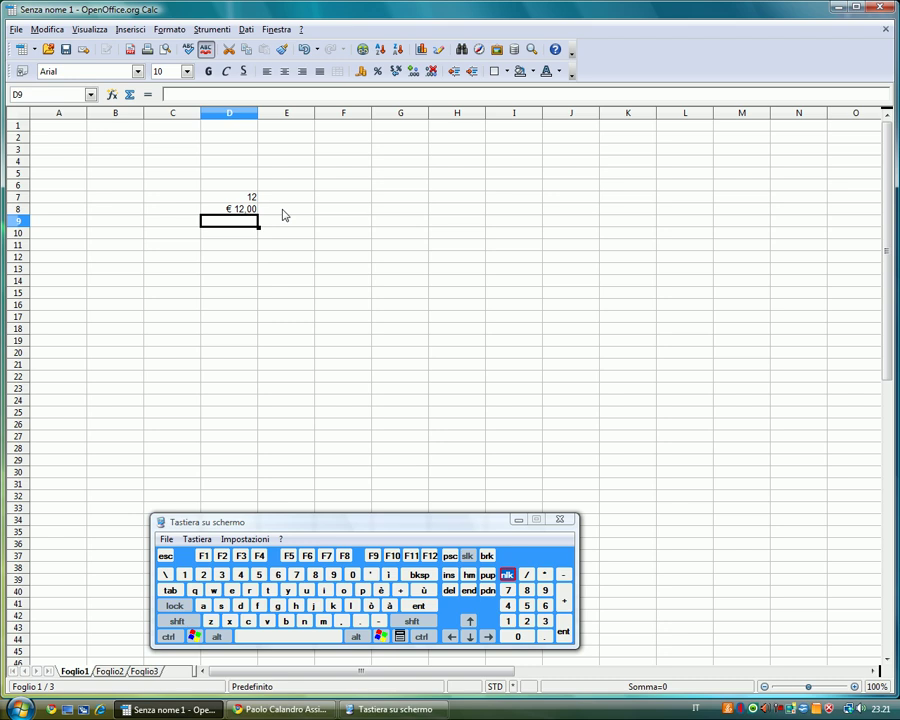
- Check the category and format of cell D8 in the Formatta celle dialog, keeping the dialog clear of the data
key("Up")
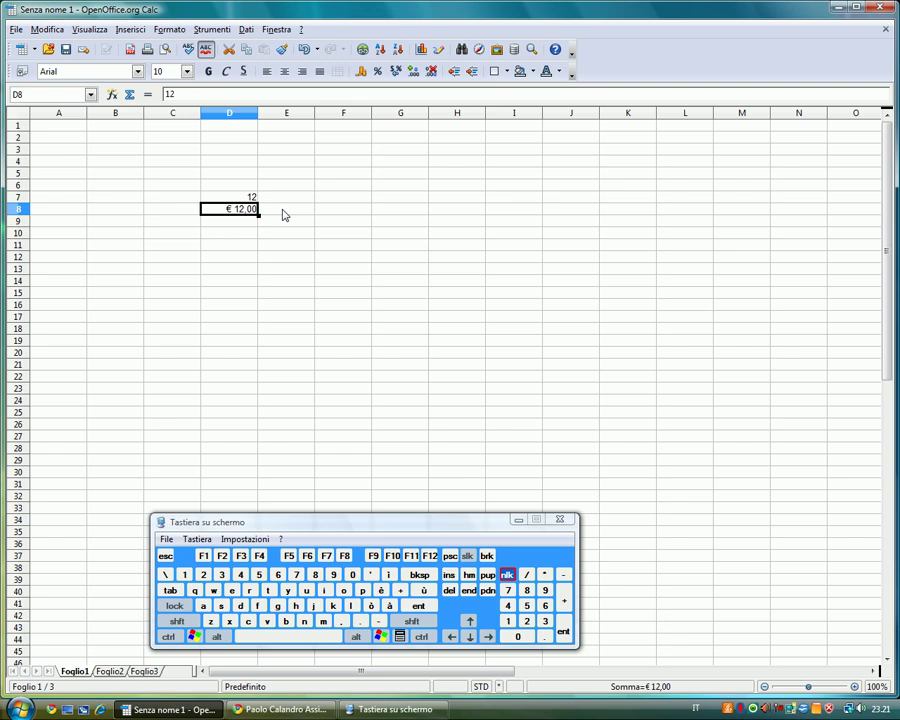
key("ctrl+1")
left_click_drag(396, 136, 517, 157)
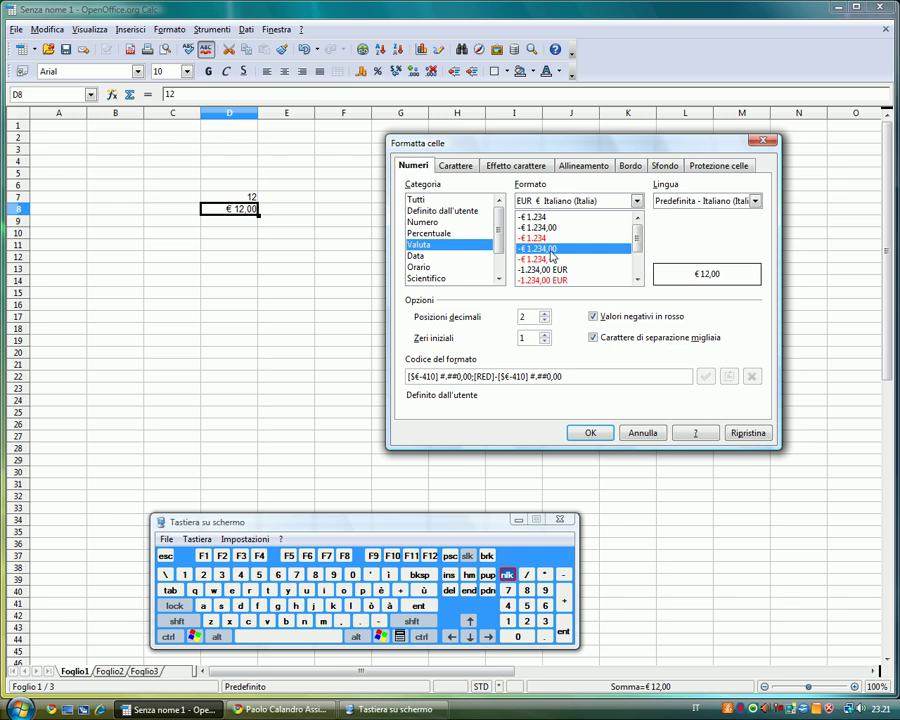
left_click(600, 432)
- Enter the date 31/12/10 in cell D9
left_click(245, 225)
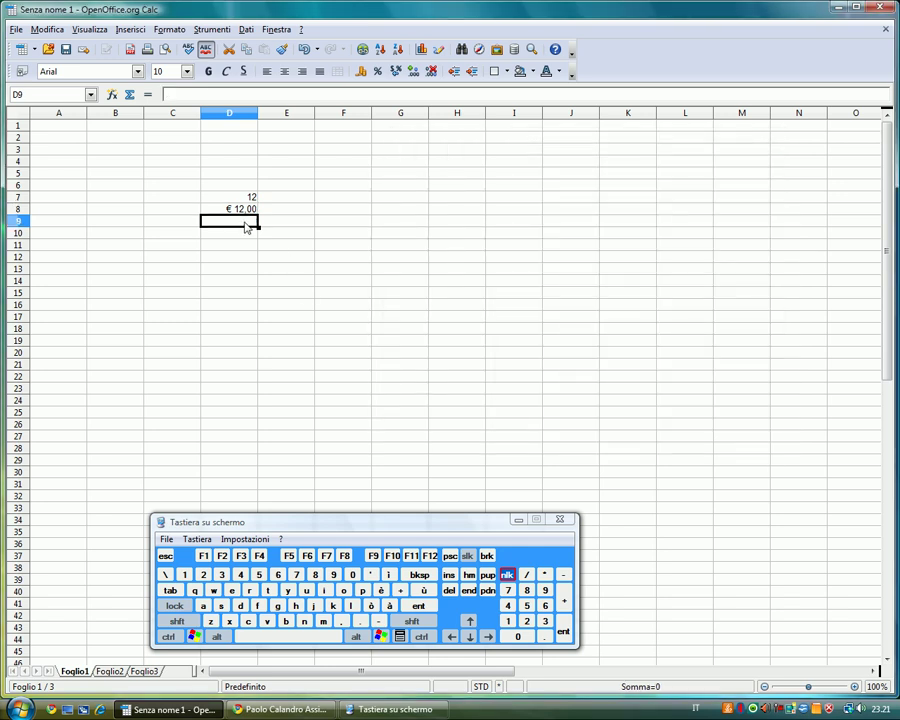
type("31")
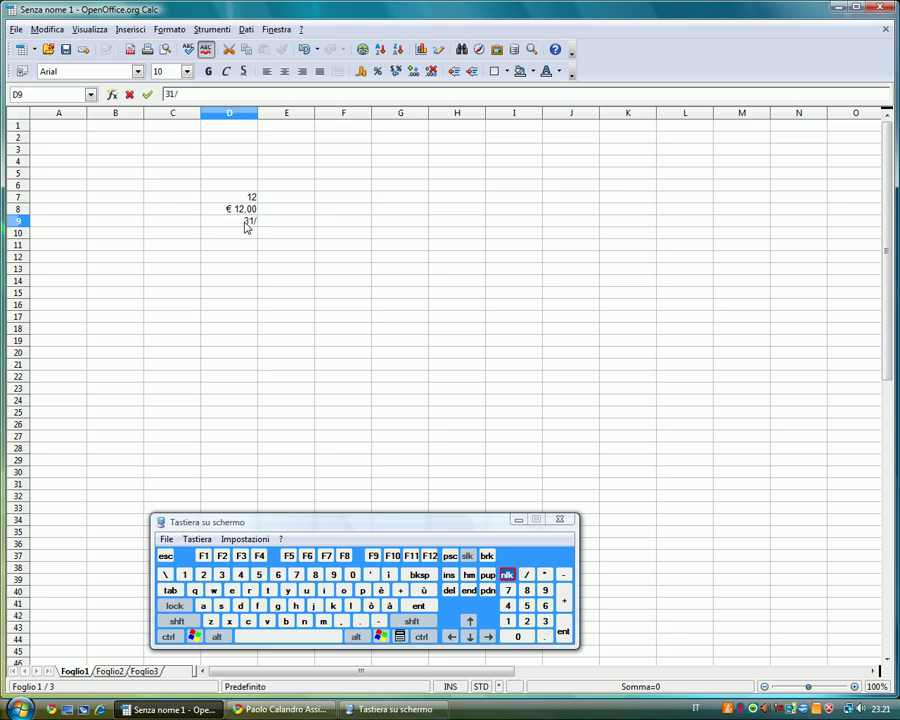
type("/12/10")
key("Return")
- Check the category and format of the date in cell D9 twice in the Formatta celle dialog, cancelling each time
left_click(245, 224)
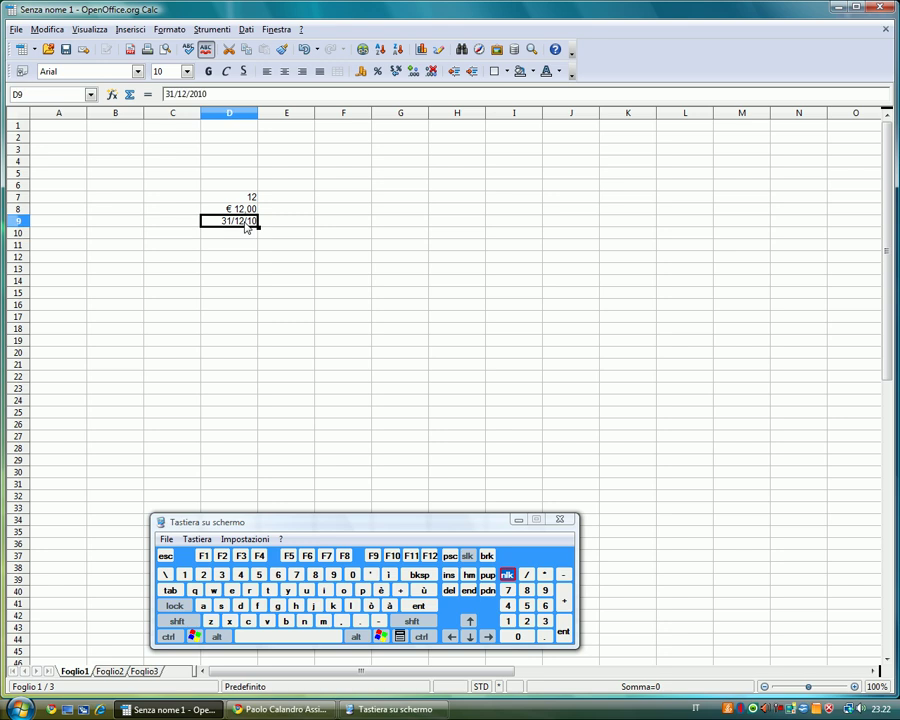
key("ctrl+1")
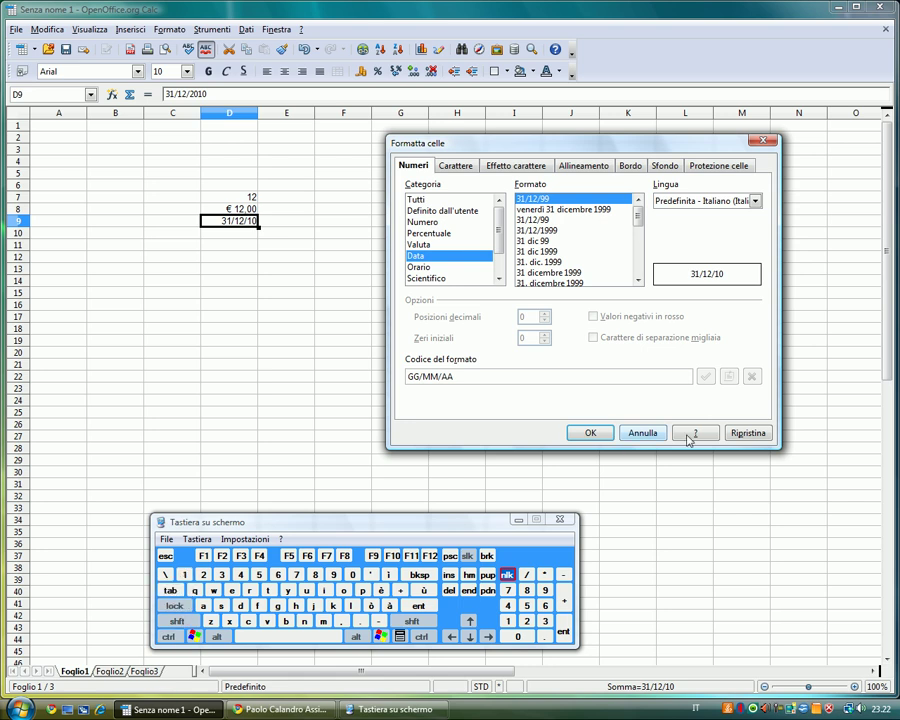
left_click(642, 432)
left_click(169, 30)
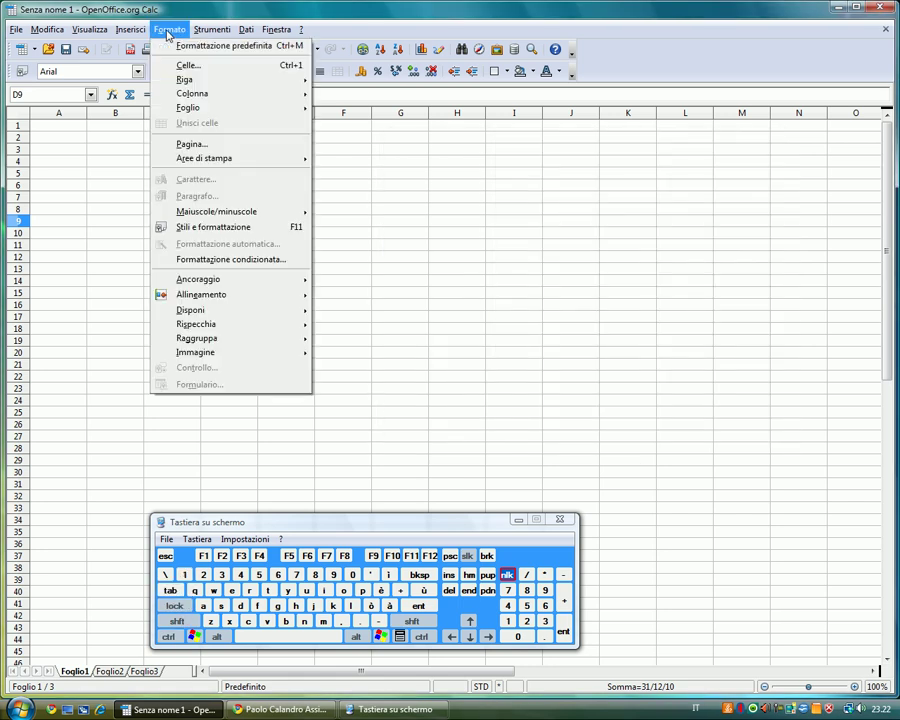
left_click(190, 65)
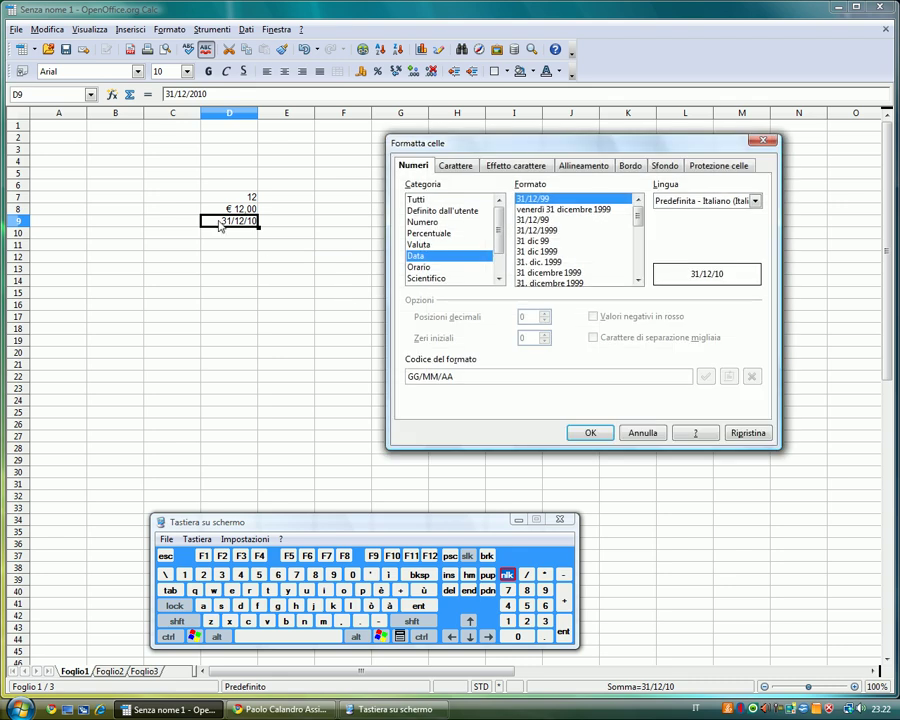
left_click(636, 432)
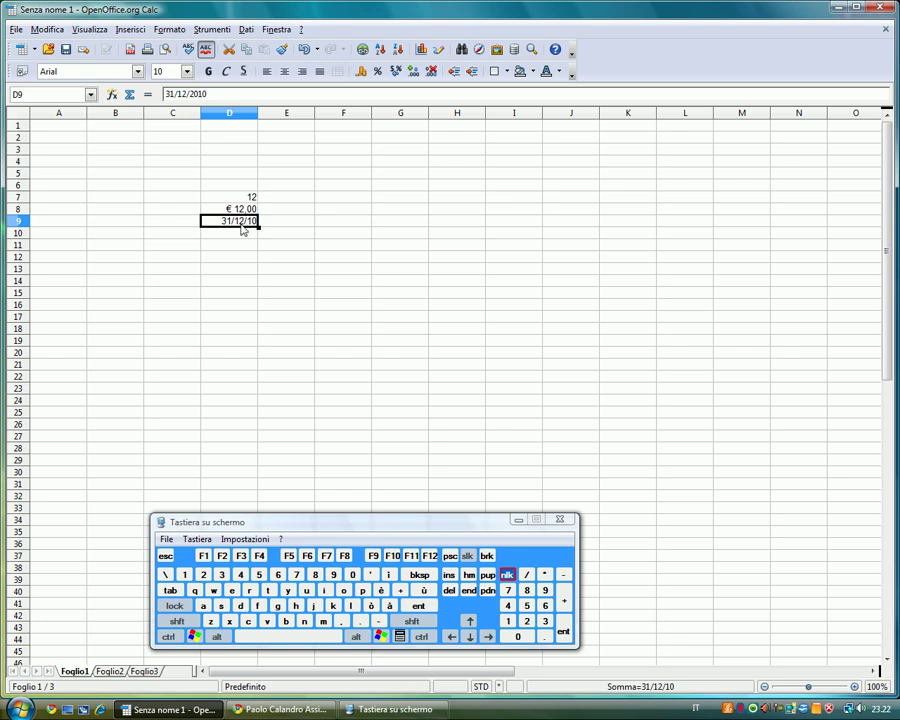
- Preview the Valuta, Data and Percentuale categories for the range F7:H17 in the Formatta celle dialog, then cancel and clear the selection
left_click_drag(330, 197, 450, 316)
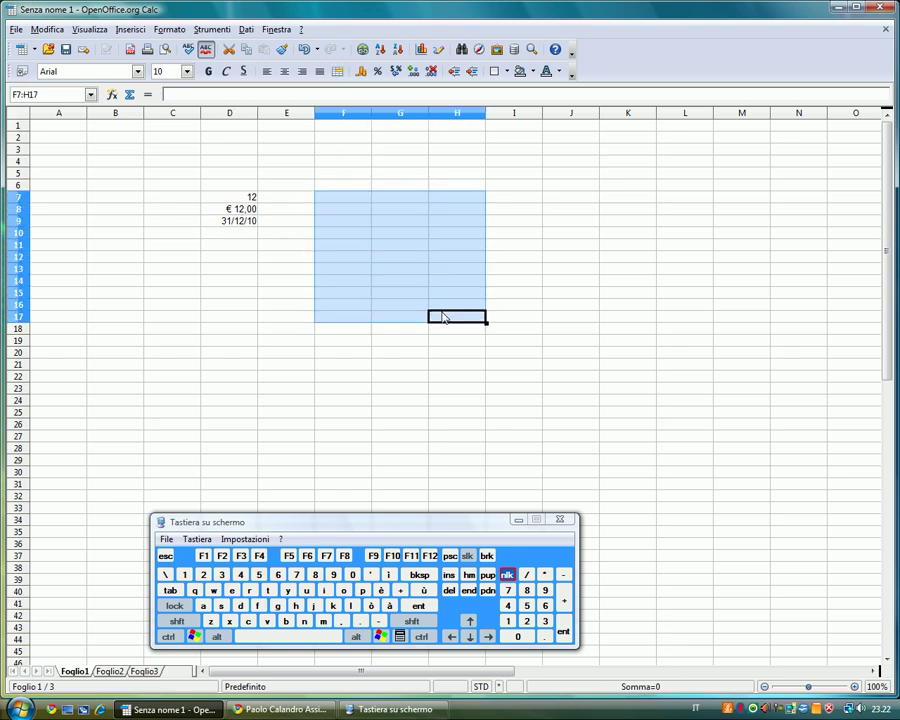
left_click(169, 29)
left_click(180, 62)
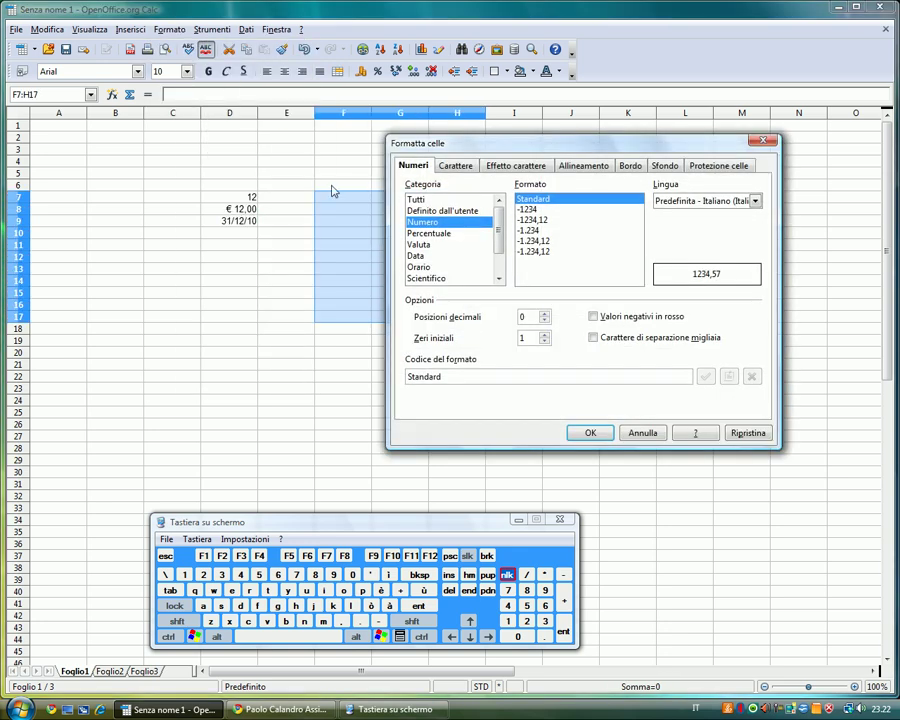
left_click_drag(451, 148, 566, 216)
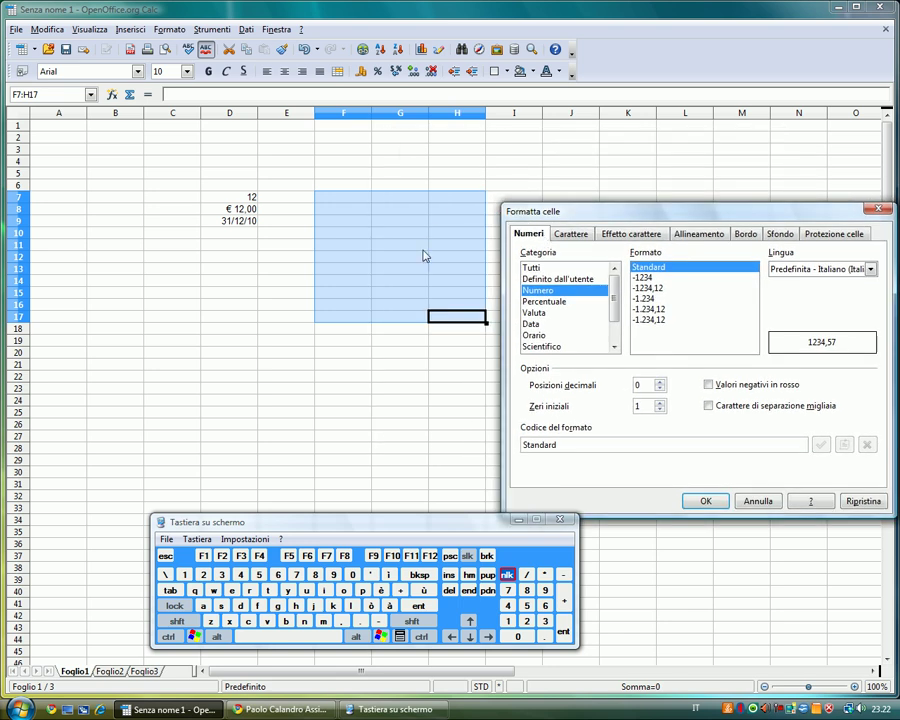
left_click(545, 312)
left_click(536, 324)
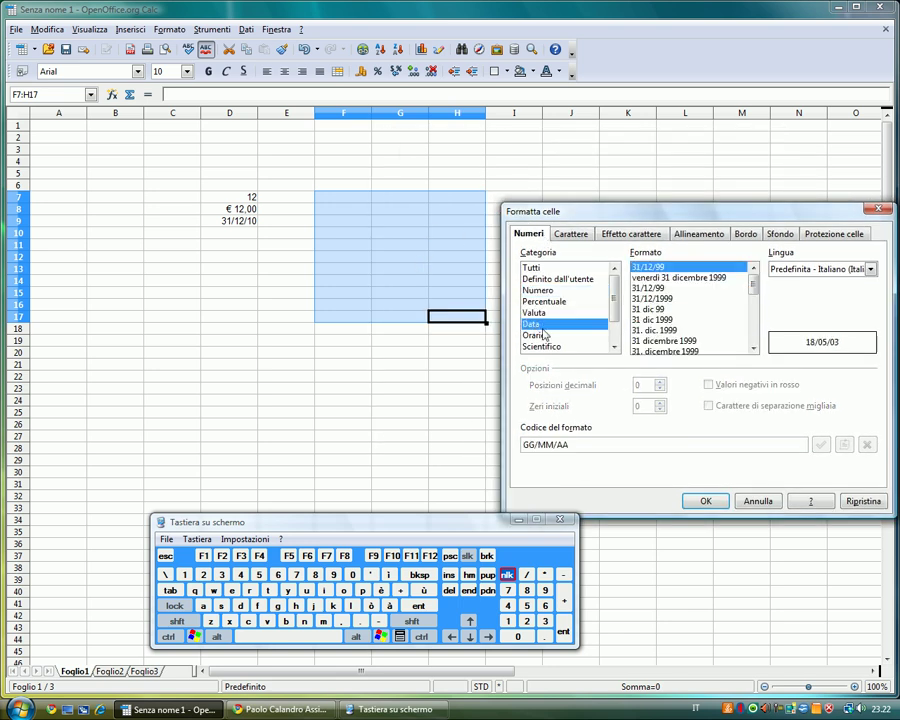
left_click(548, 310)
left_click(545, 301)
left_click_drag(556, 218, 504, 152)
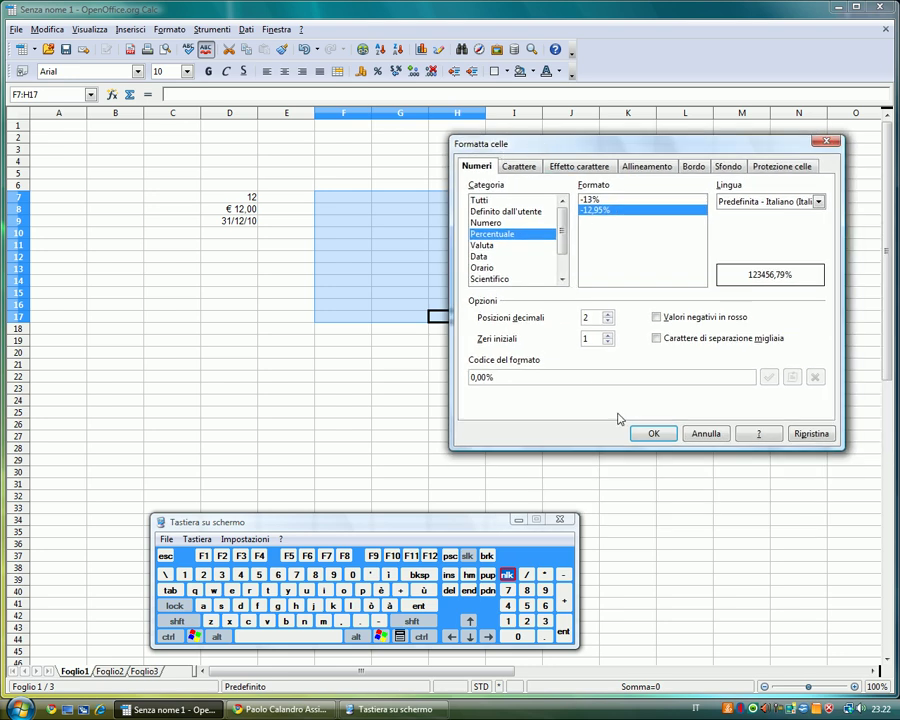
left_click(700, 437)
left_click(398, 352)
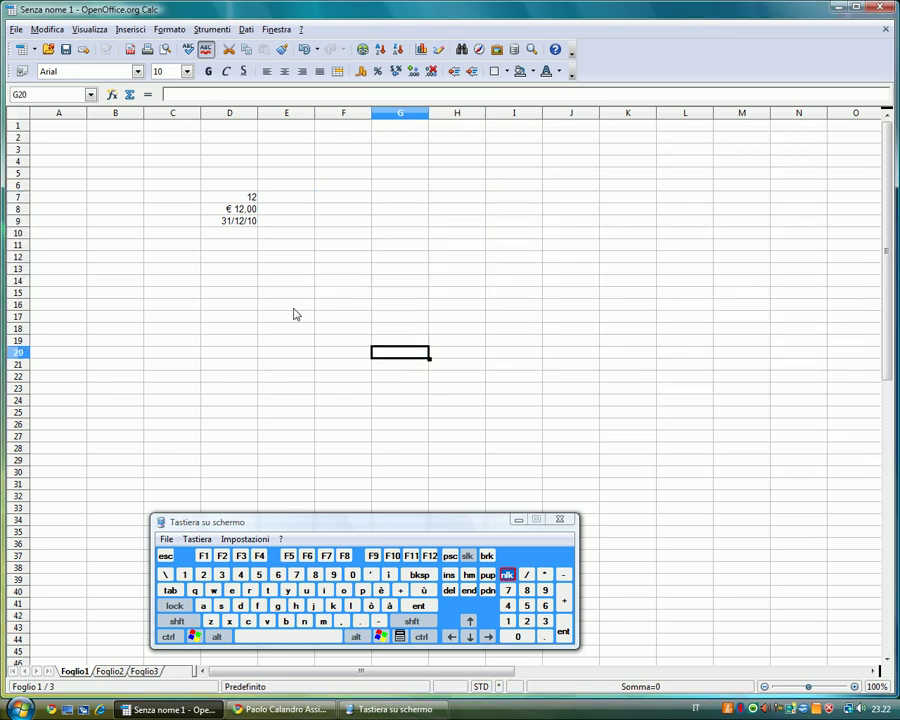
- Enter the time 10.00 in cell D10, directly below the date
left_click(288, 292)
left_click(234, 245)
left_click(236, 223)
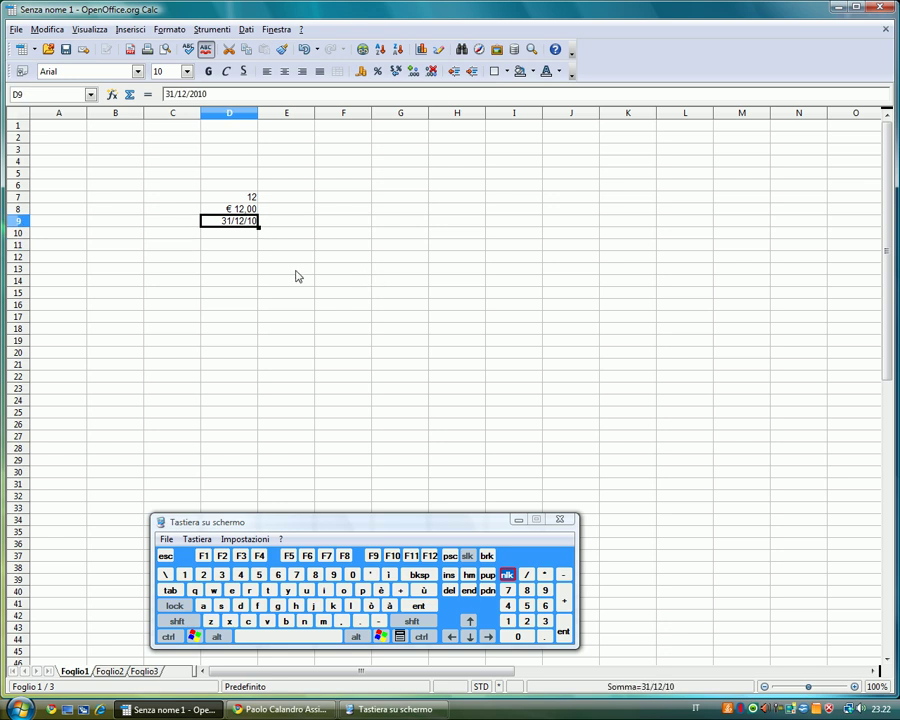
left_click(246, 238)
type("10")
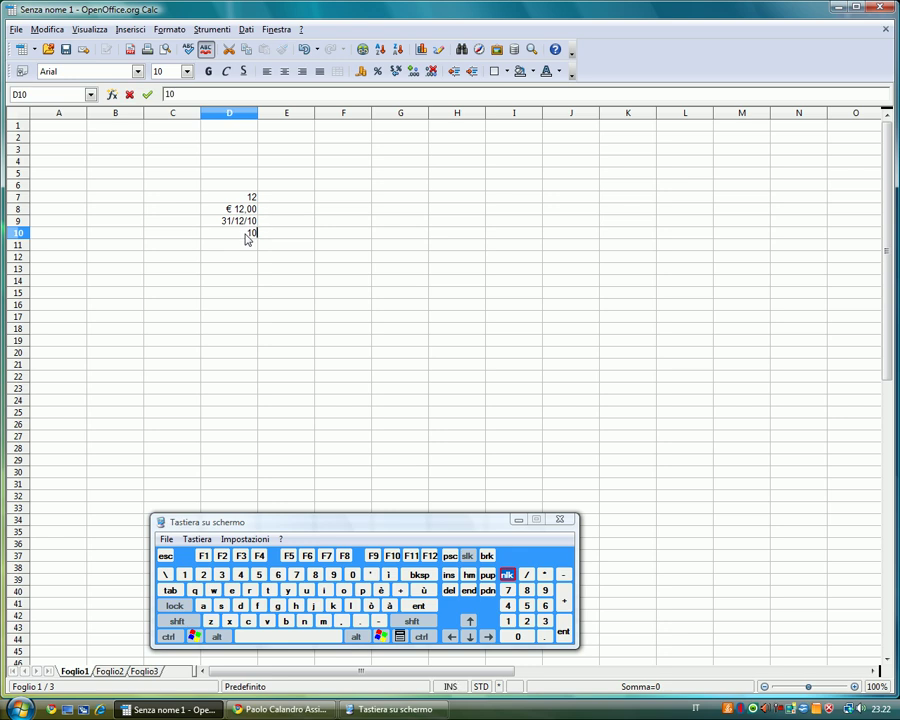
type(".00")
key("Return")
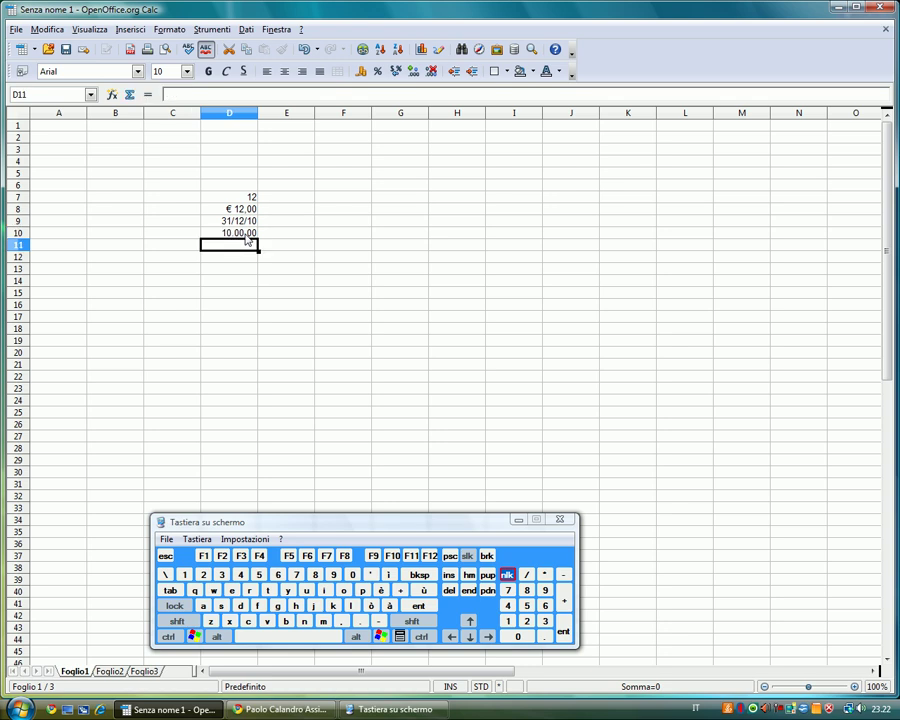
- Format the time in cell D10 with the Orario category's 13.37 format (HH.MM), moving the Formatta celle dialog closer to the data
left_click(248, 234)
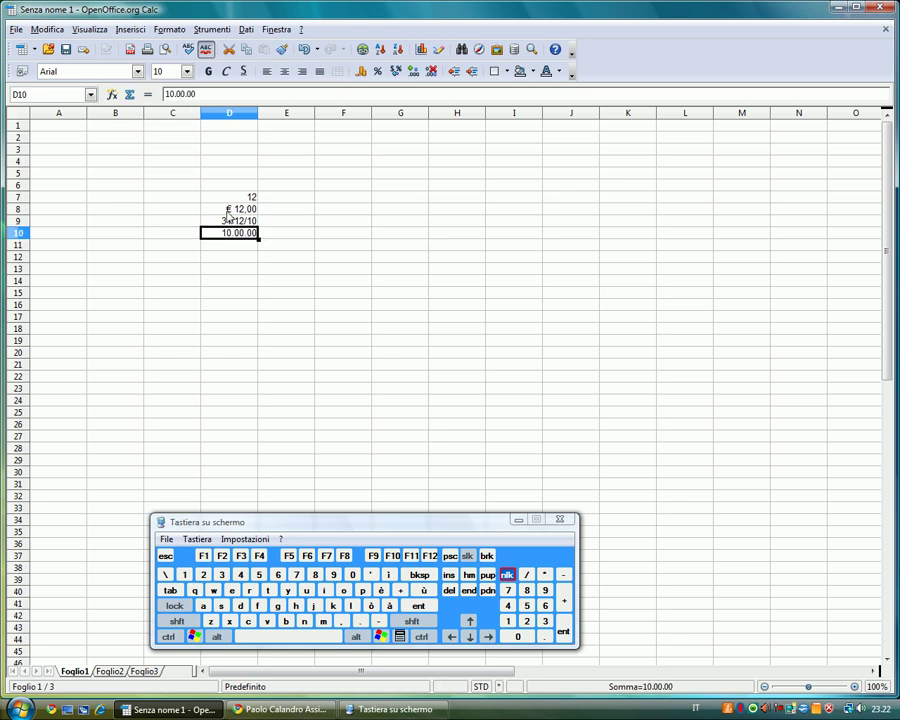
left_click(169, 30)
left_click(188, 65)
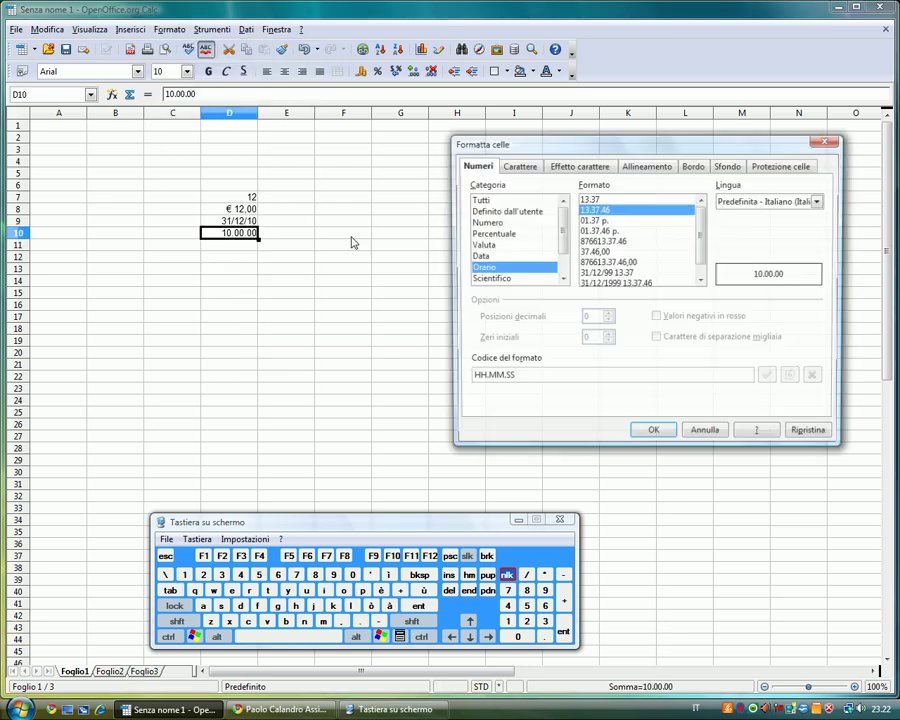
left_click_drag(609, 146, 475, 145)
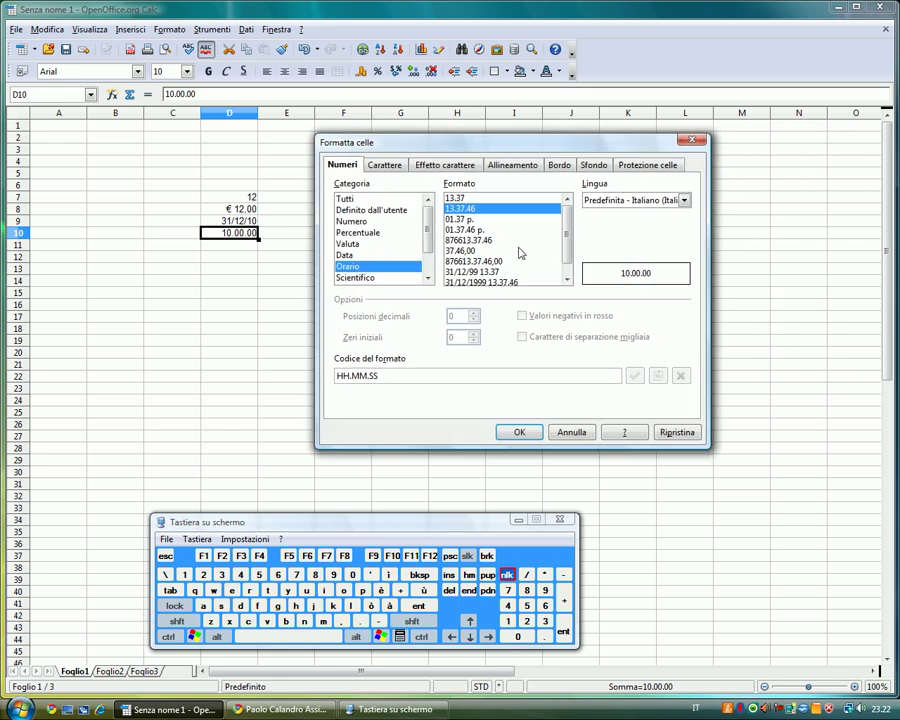
scroll(567, 262, "down", 1)
scroll(567, 262, "up", 1)
left_click(456, 198)
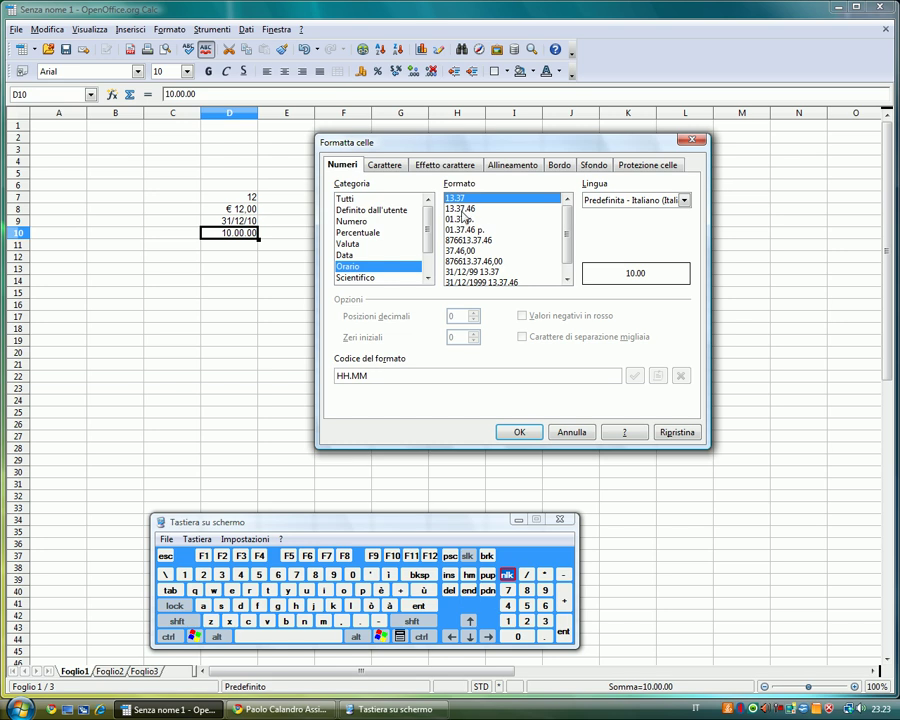
left_click(517, 432)
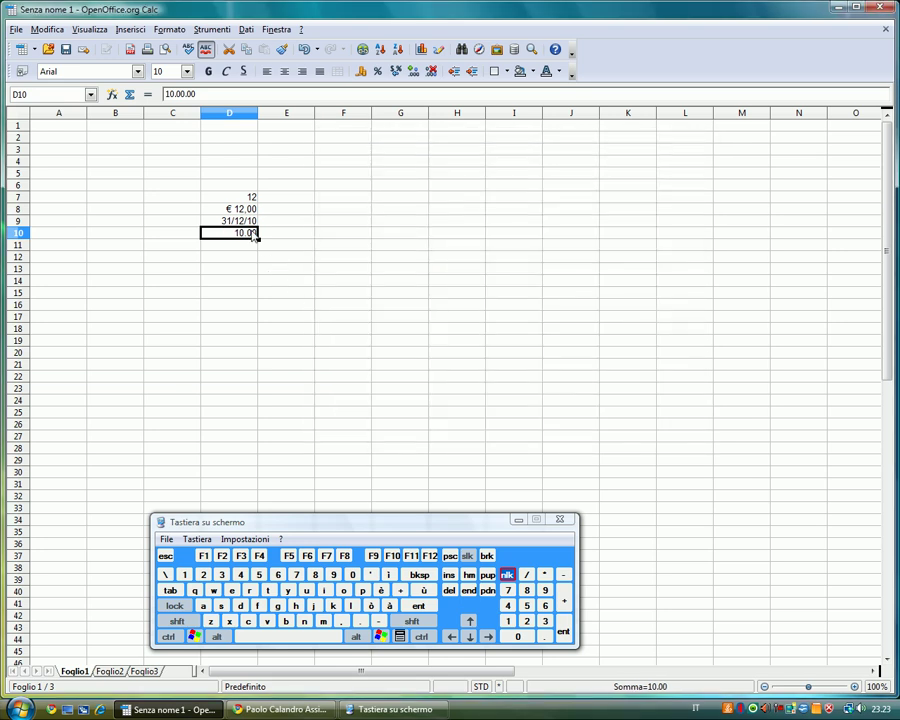
- Switch to the browser and read the lesson page through the data type explanation to the example summing cells A1 and A2
left_click(280, 709)
scroll(441, 480, "down", 3)
scroll(441, 432, "down", 4)
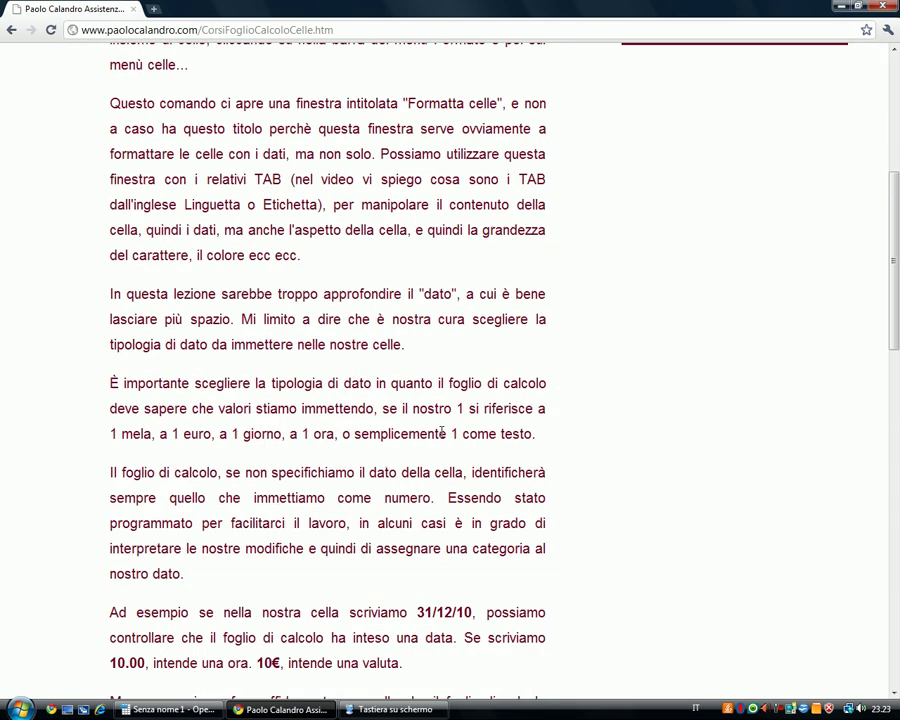
scroll(441, 432, "down", 1)
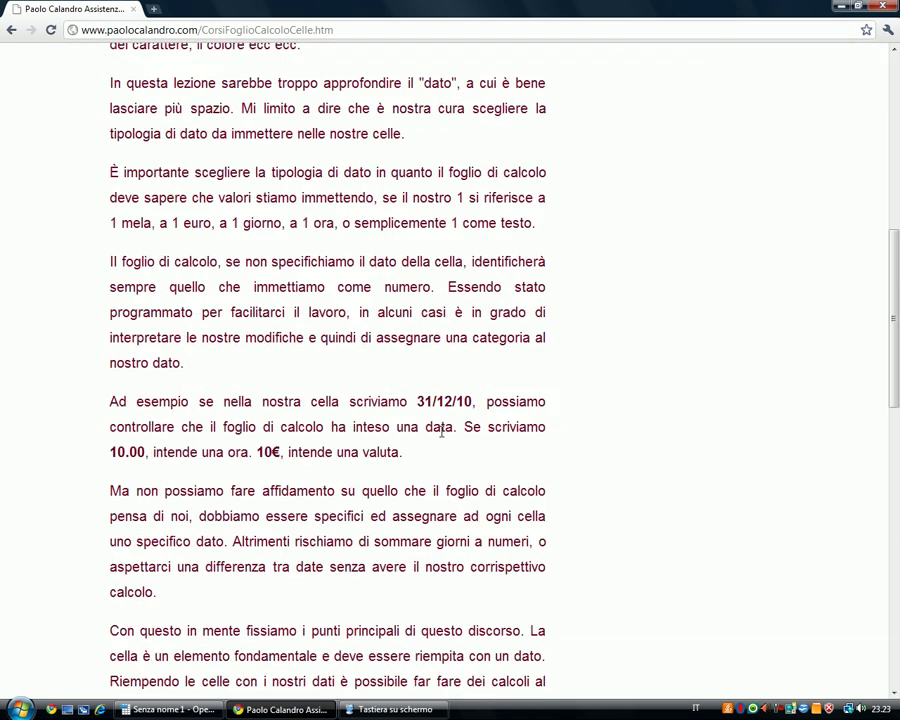
scroll(441, 432, "down", 3)
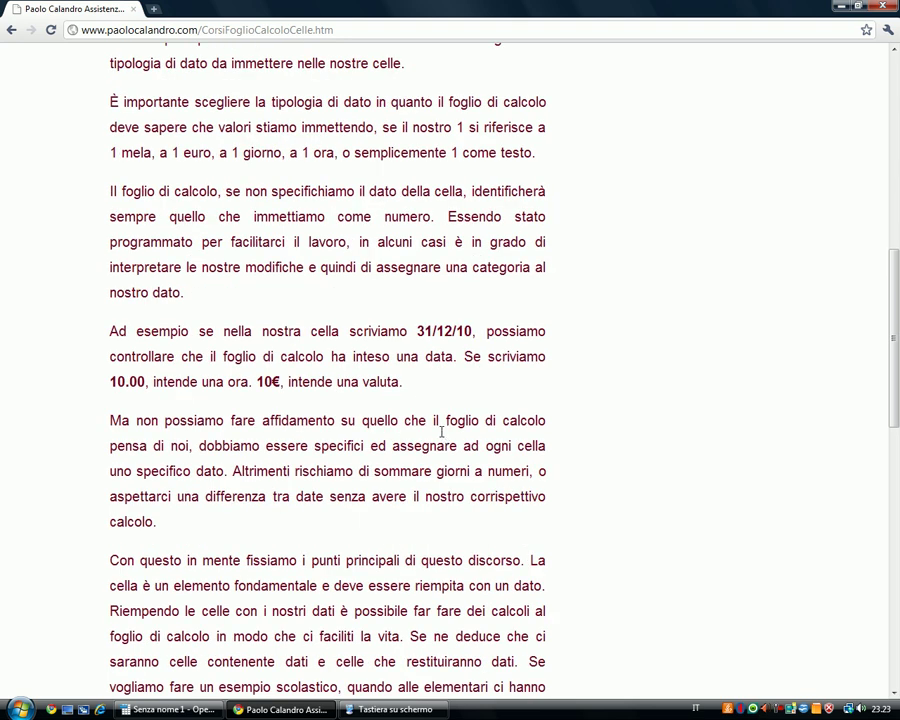
scroll(441, 432, "down", 2)
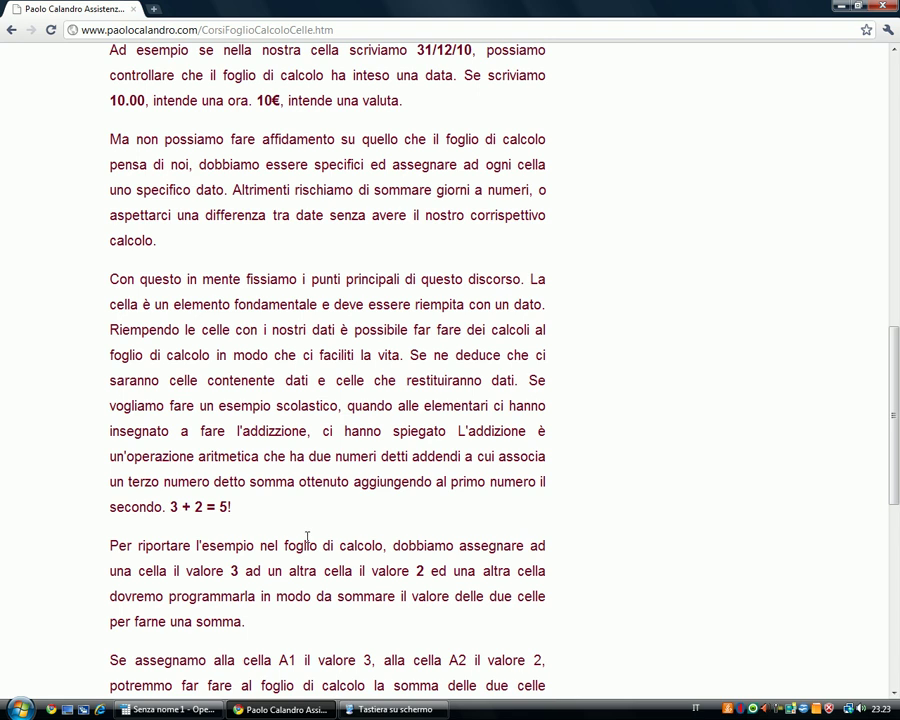
scroll(305, 541, "down", 1)
scroll(305, 541, "down", 1)
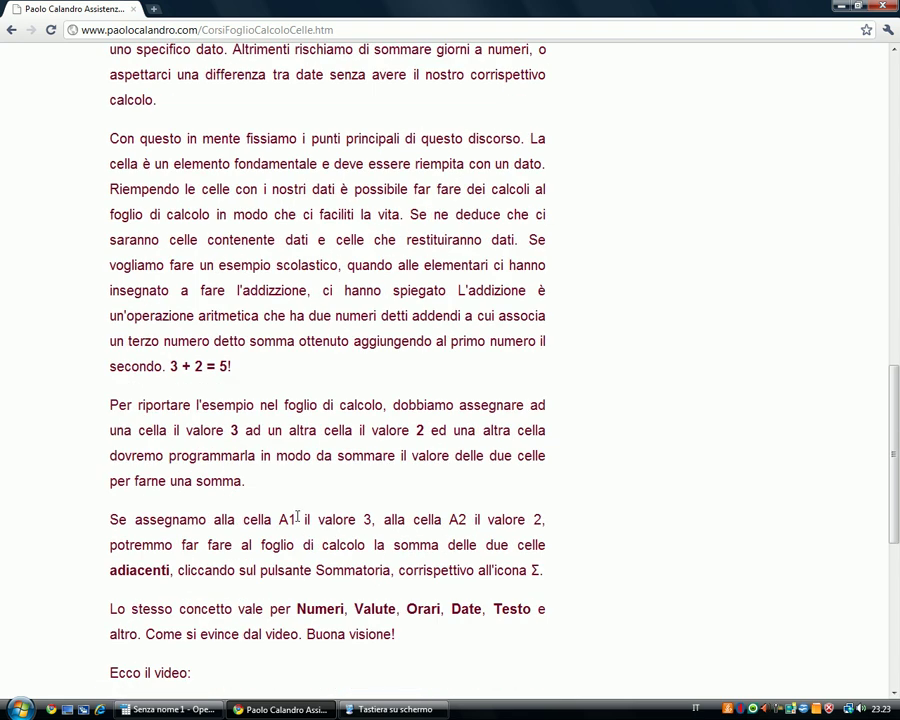
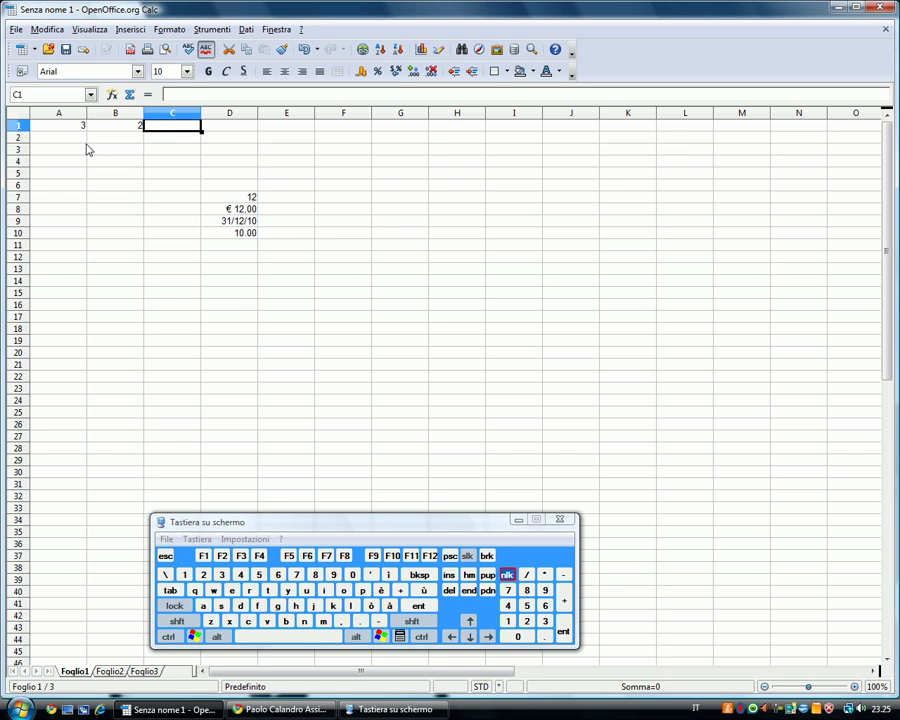
- Sum the adjacent cells A1 and B1 in cell C1 with the formula =SOMMA(A1:B1)
left_click(114, 126)
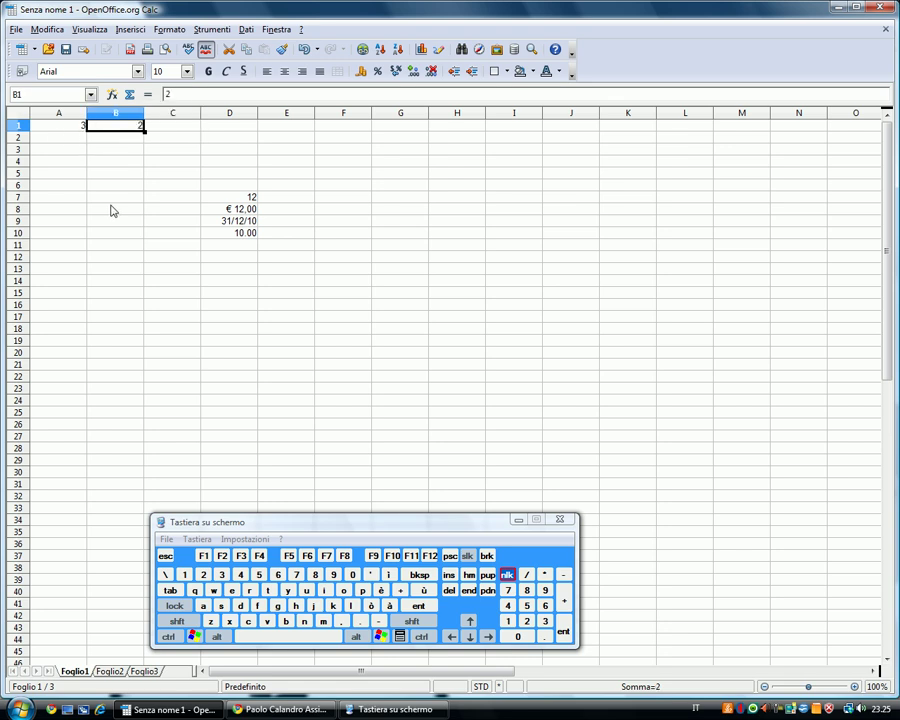
left_click(172, 129)
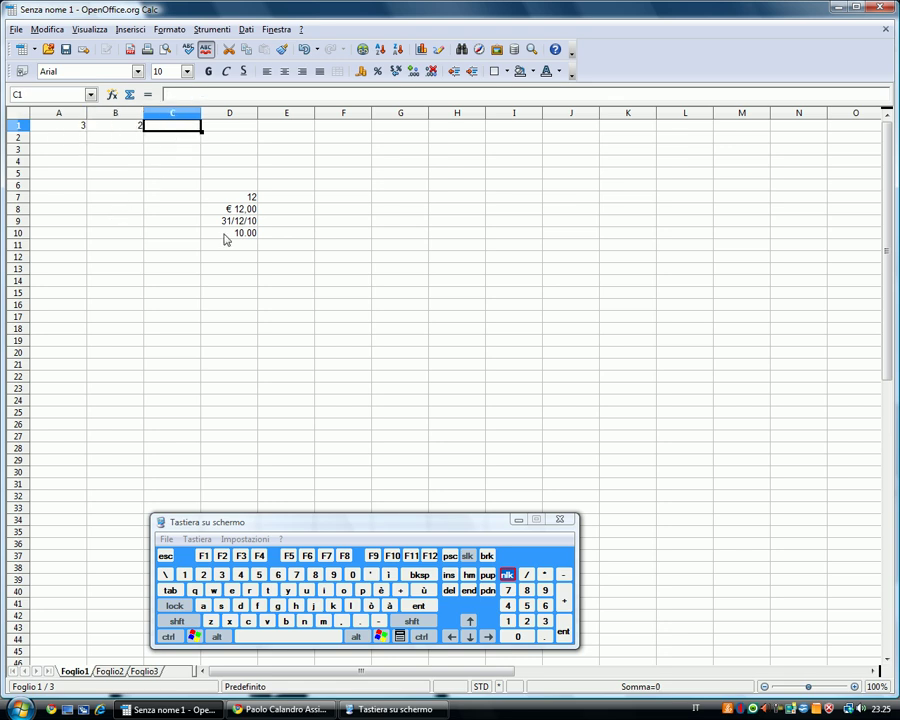
left_click(318, 166)
left_click(364, 249)
left_click(478, 225)
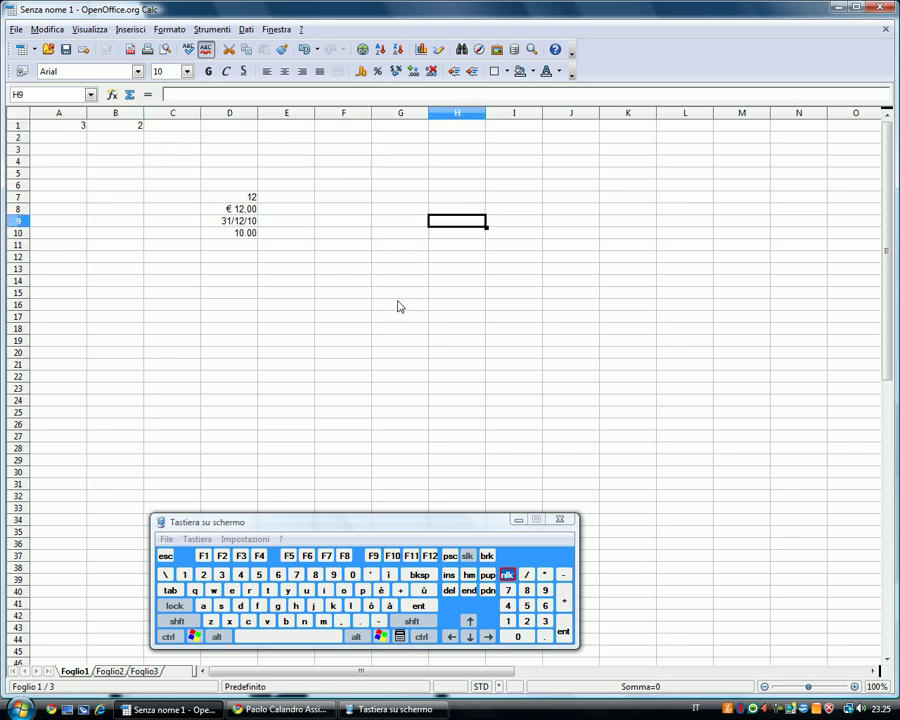
left_click(172, 126)
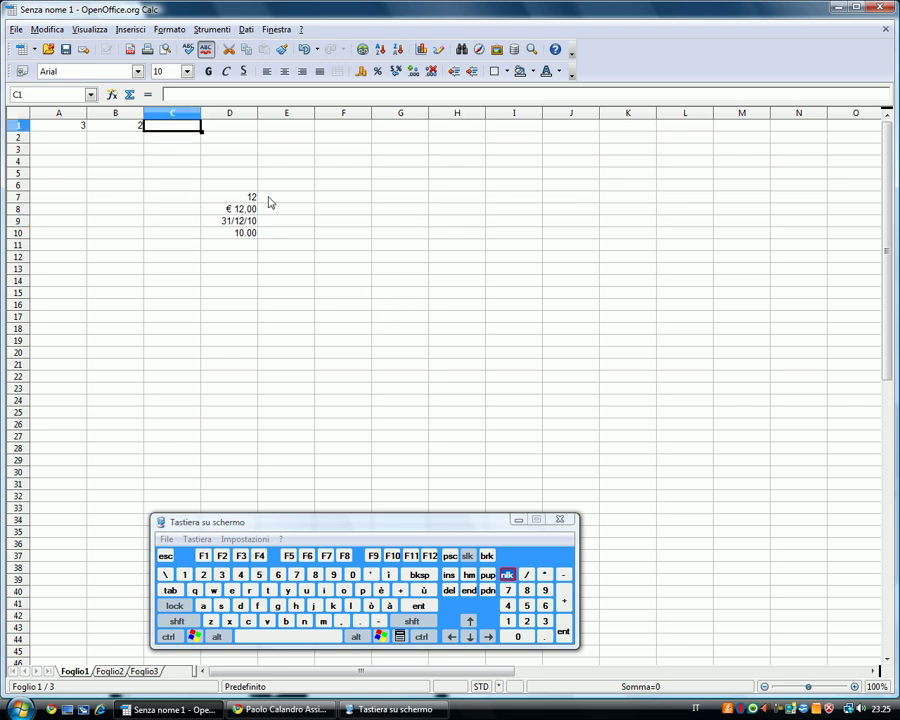
left_click(128, 96)
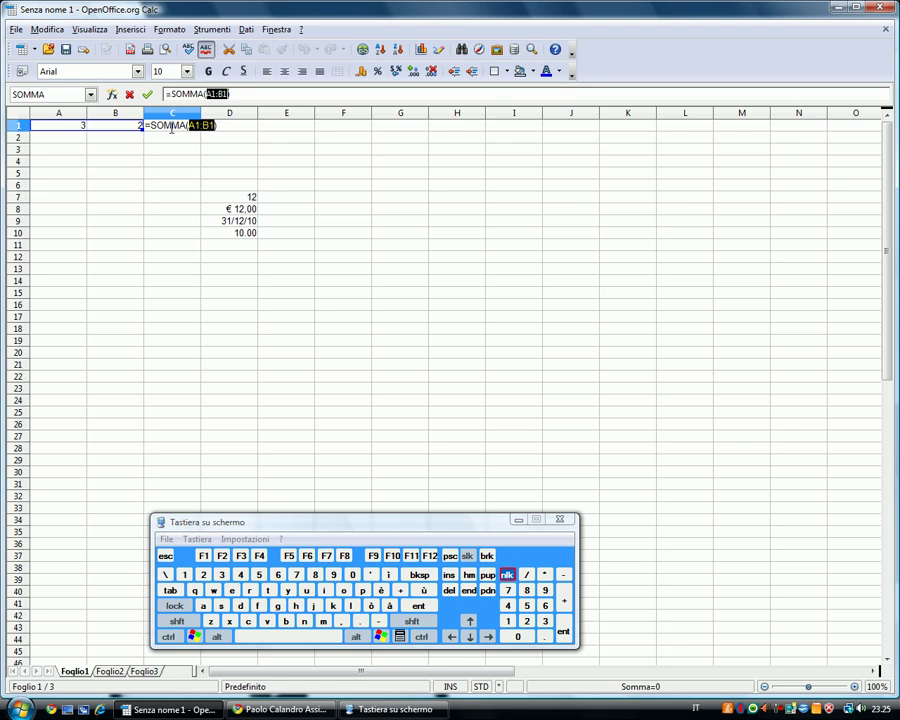
left_click(148, 95)
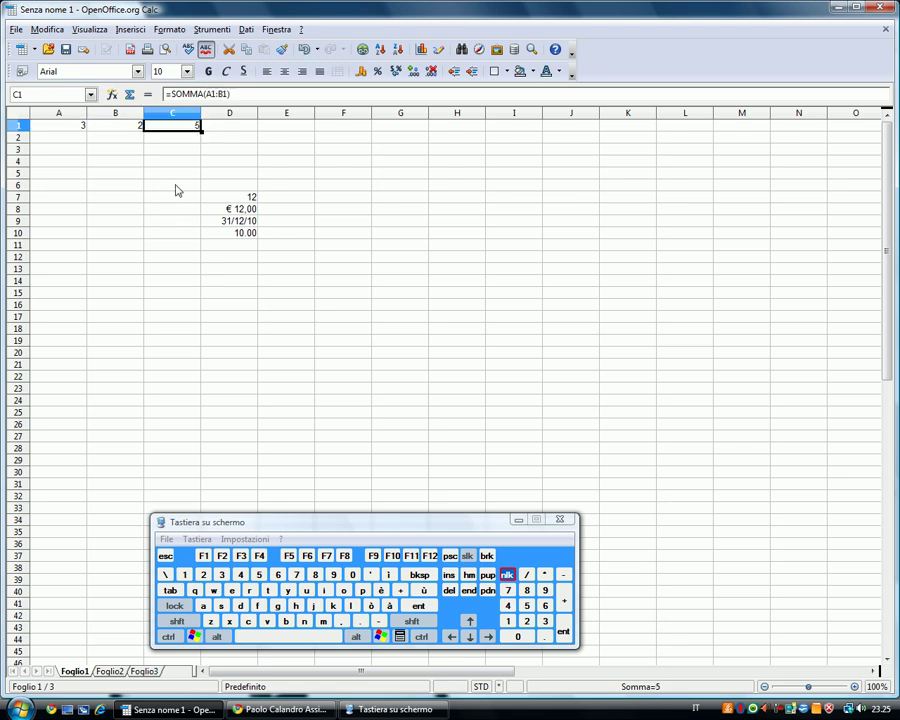
- Set B1 to 5 and A1 to 8, then select C1 to check its sum
left_click(112, 126)
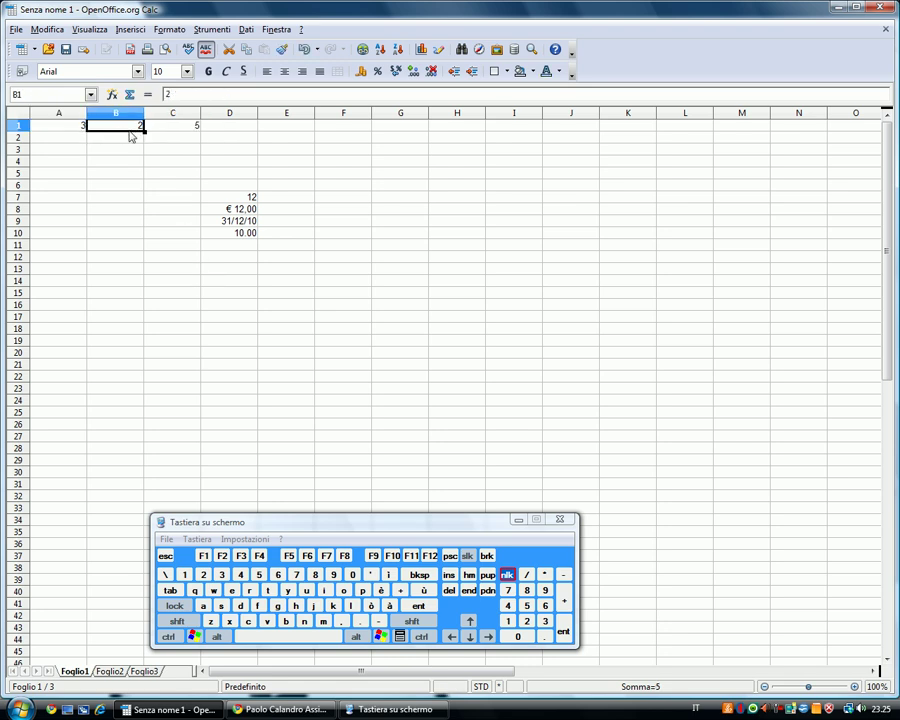
type("5")
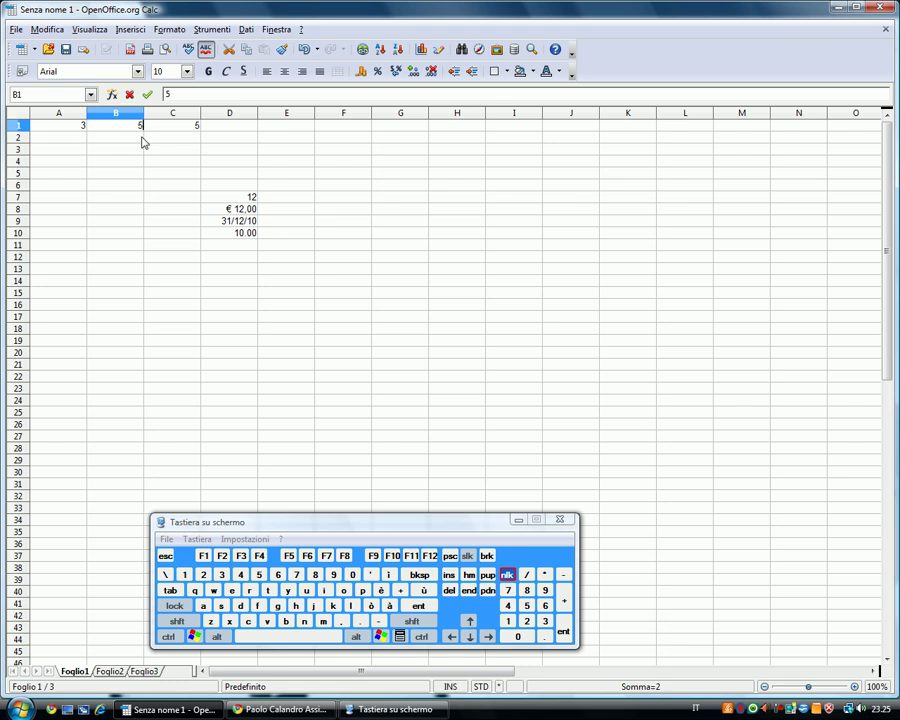
left_click(142, 141)
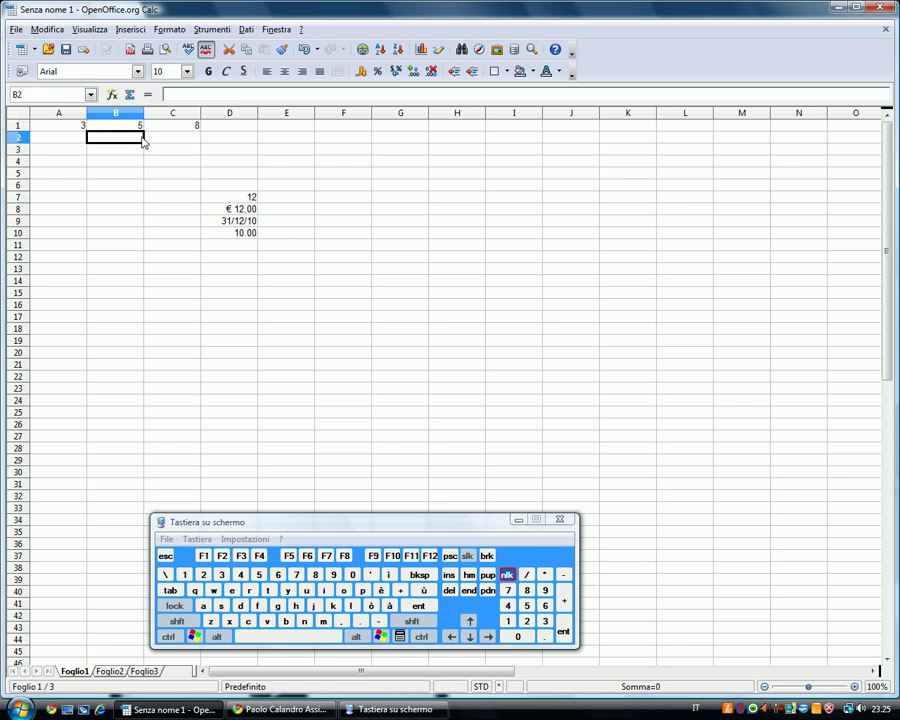
left_click(78, 130)
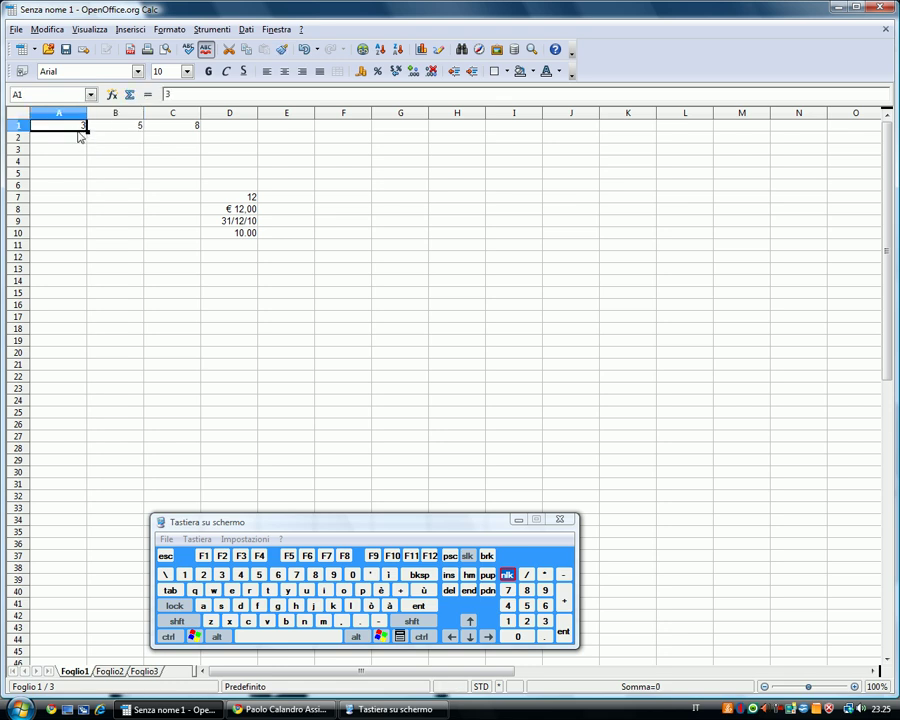
type("8")
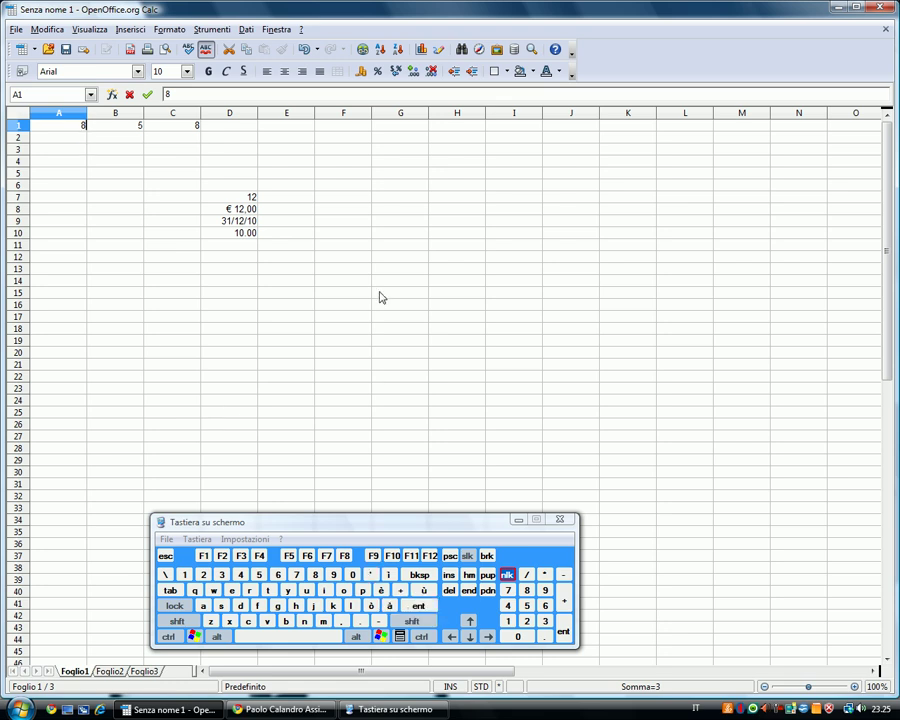
key("Return")
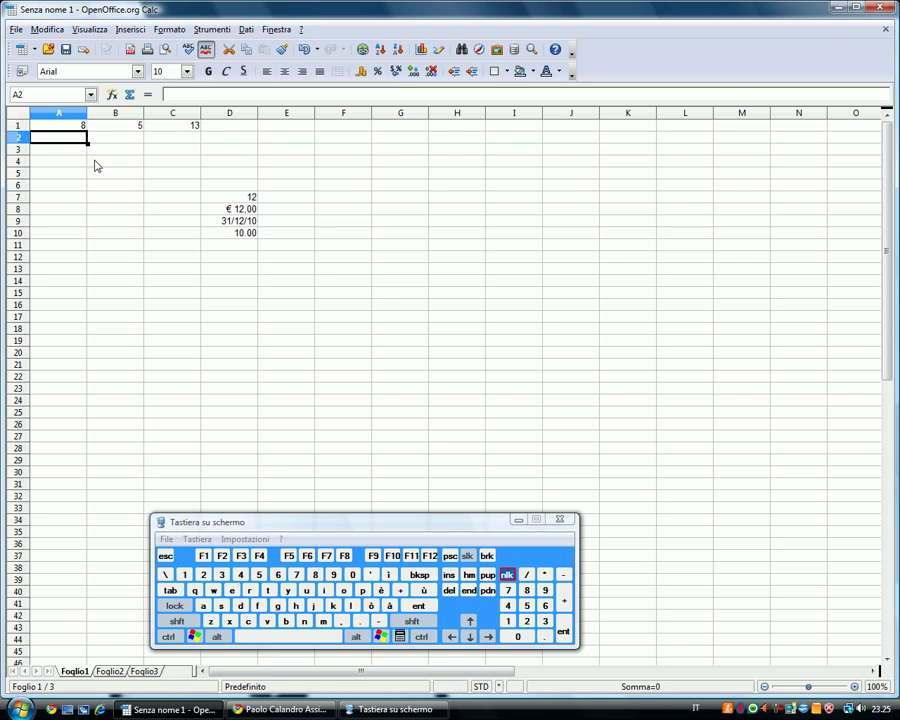
left_click(186, 127)
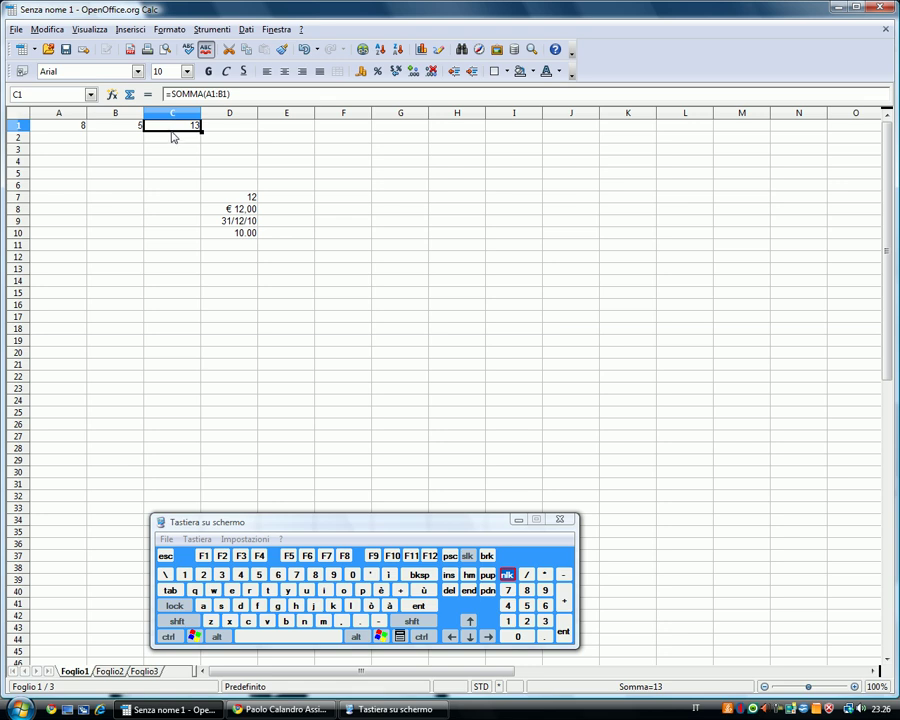
- Set both addends, cells A1 and B1, to 1
left_click(72, 127)
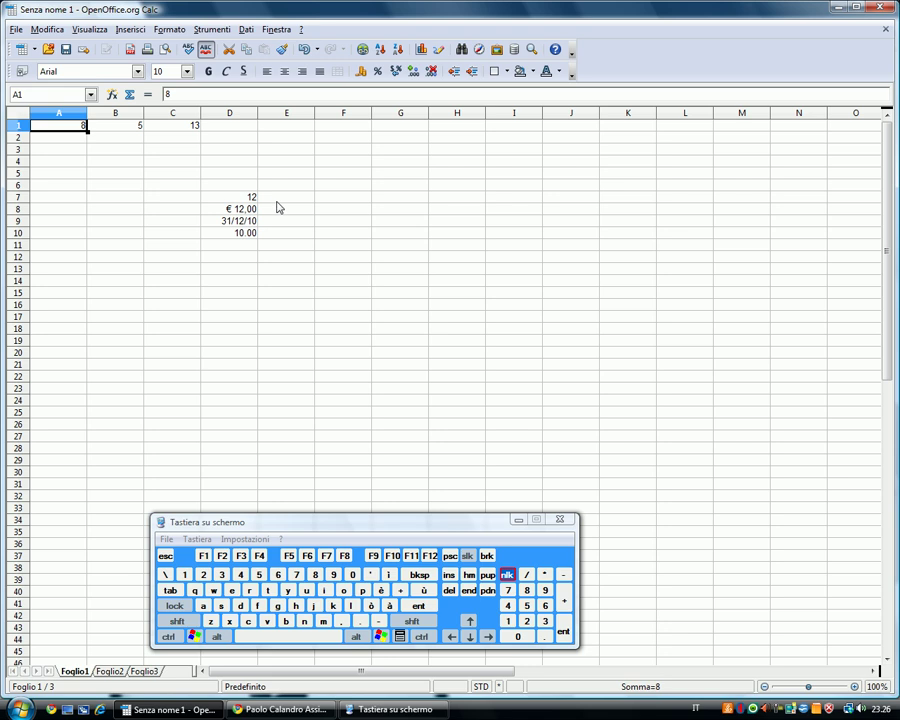
type("1")
key("Tab")
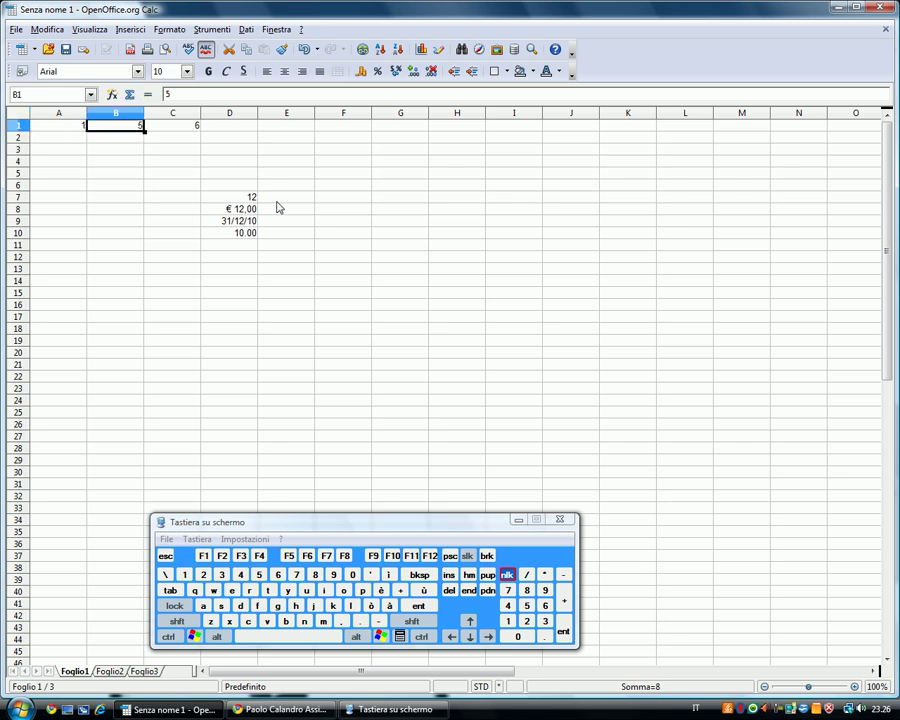
type("1")
key("Return")
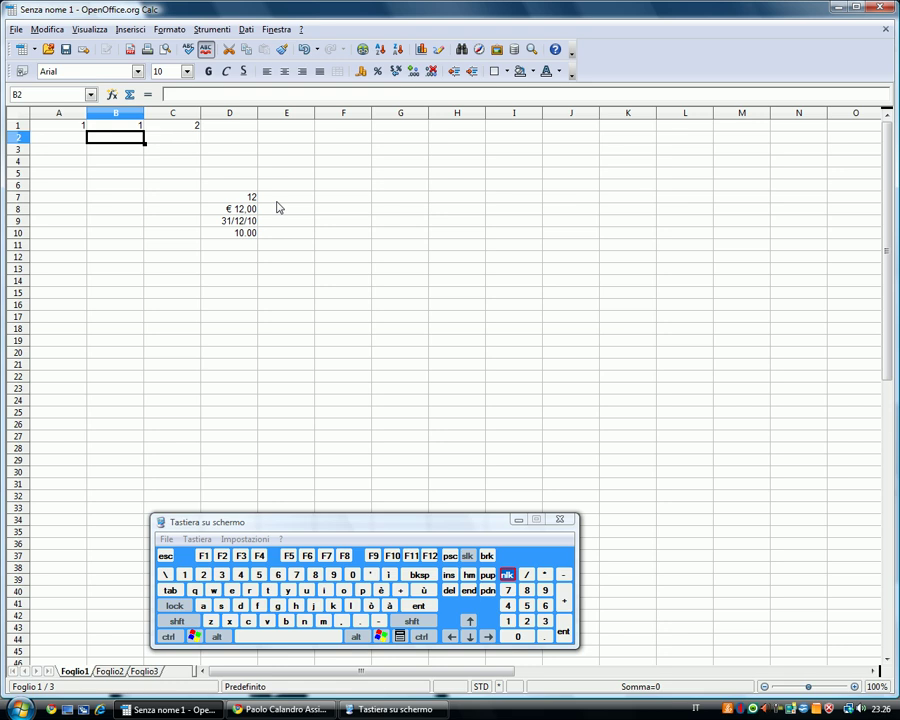
- Check the category and format of cell A1 in the Formatta celle dialog, then cancel
key("ctrl+Home")
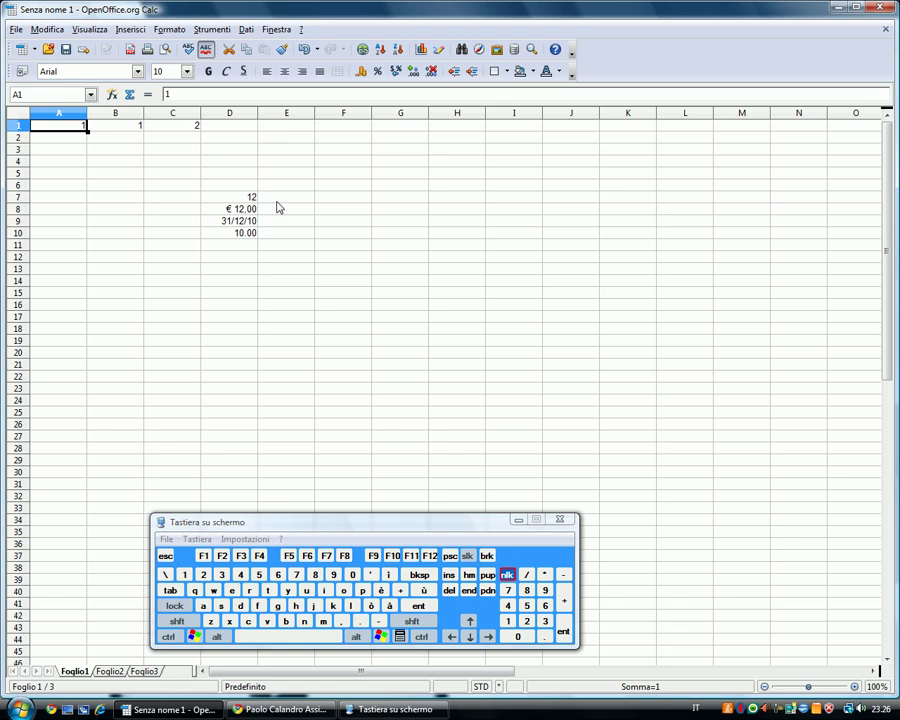
key("ctrl+1")
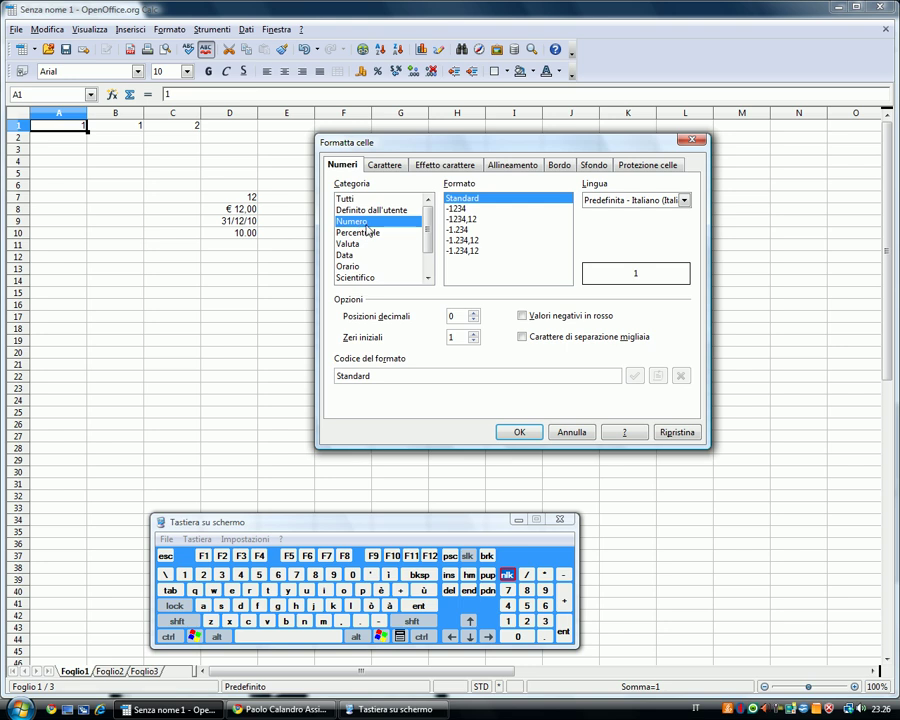
left_click(565, 433)
- Format cells A2:C2 as Valuta with the Italian euro format -€ 1.234,00 with two decimals and negatives in red
left_click_drag(74, 140, 175, 143)
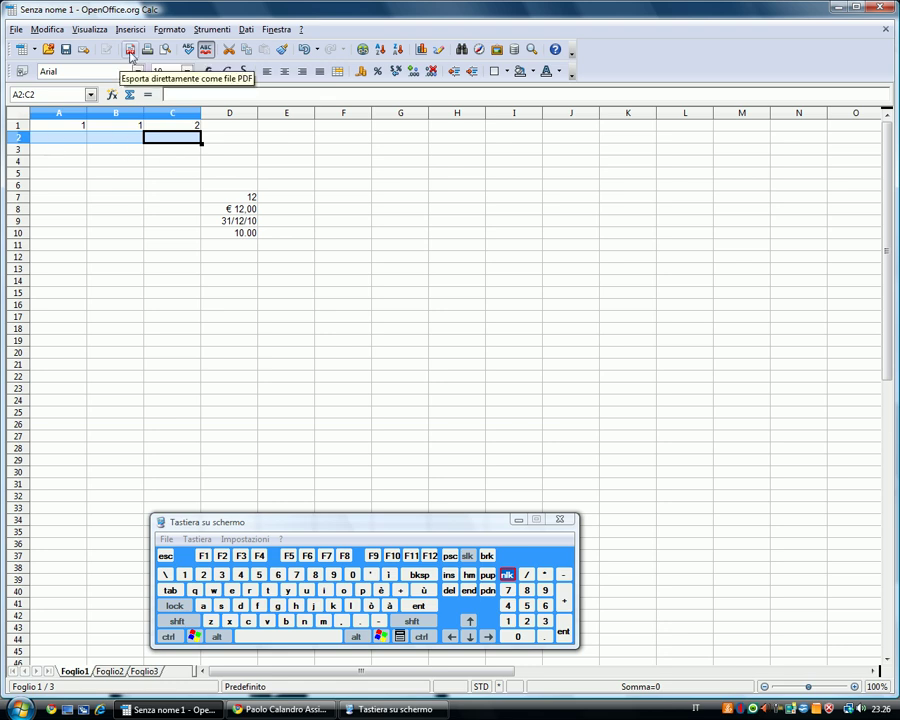
left_click(170, 29)
left_click(188, 65)
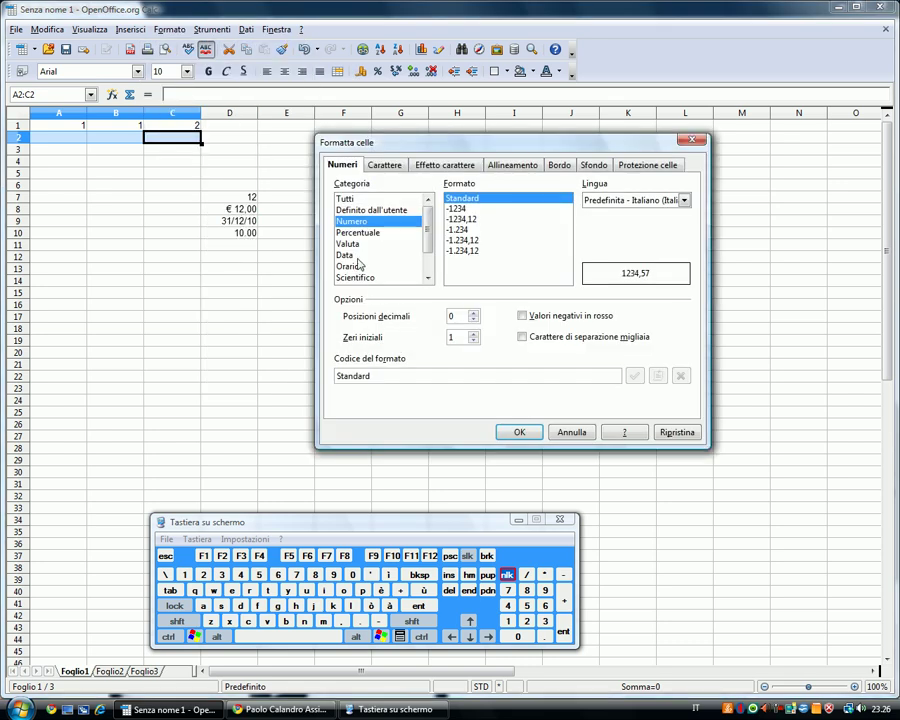
left_click(348, 243)
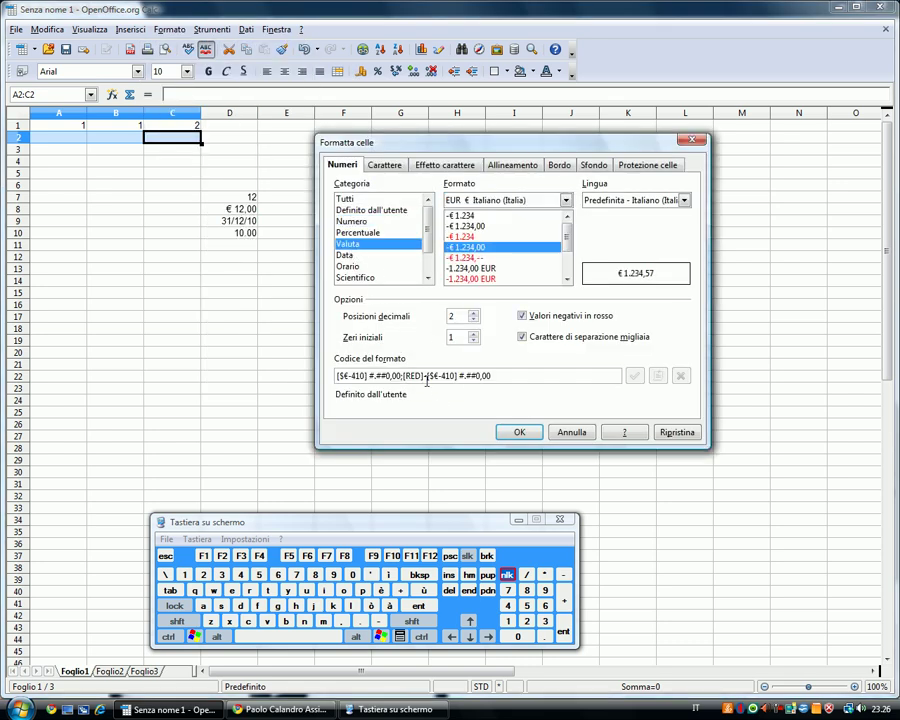
left_click(502, 433)
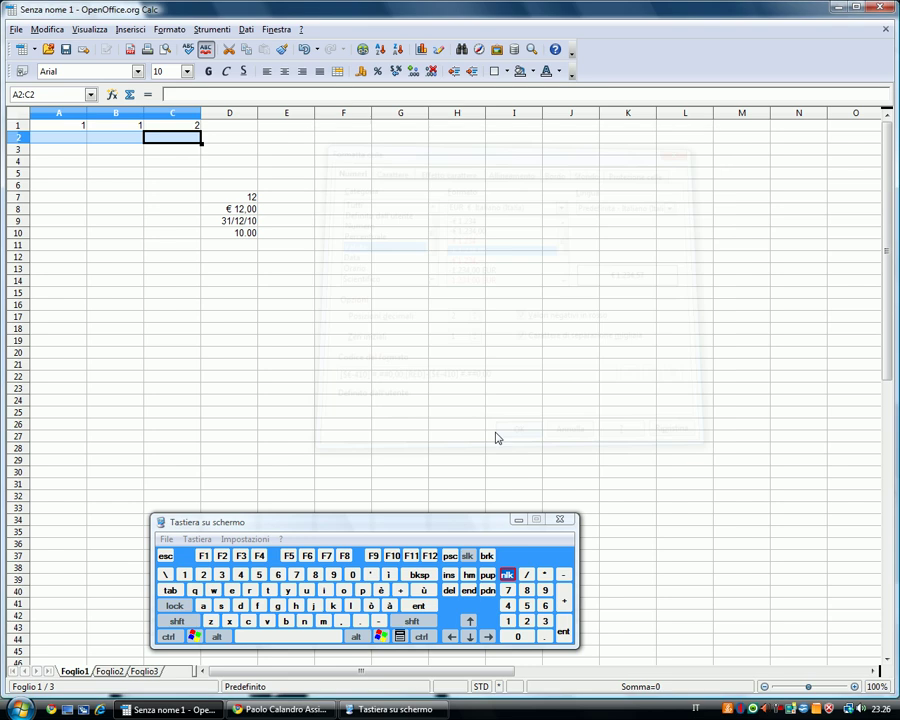
- Enter the amounts 2 in cell A2 and 5 in cell B2
left_click(78, 140)
type("2")
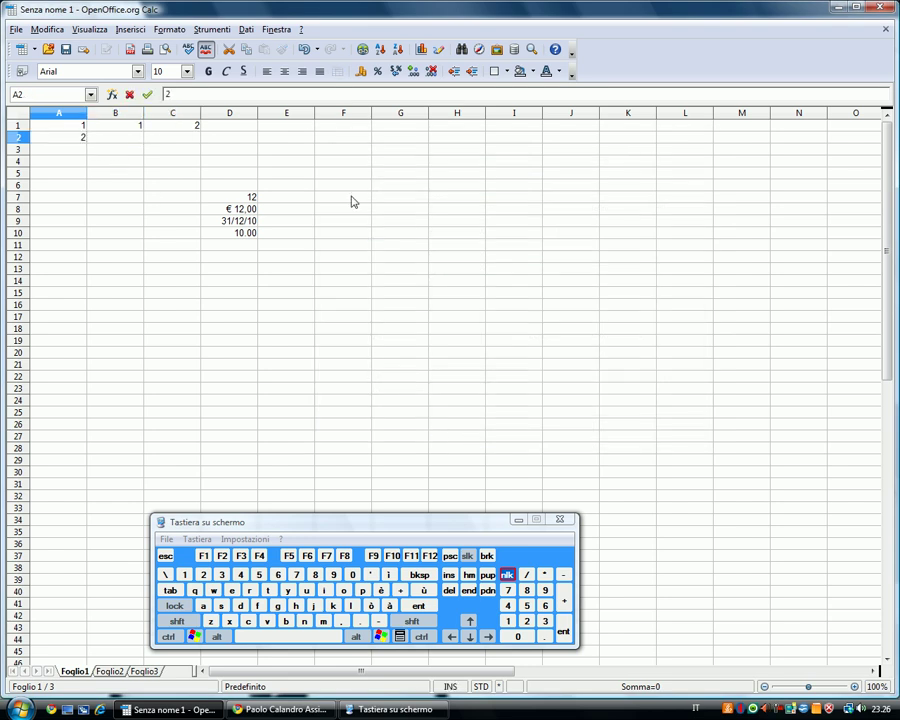
key("Return")
key("Up")
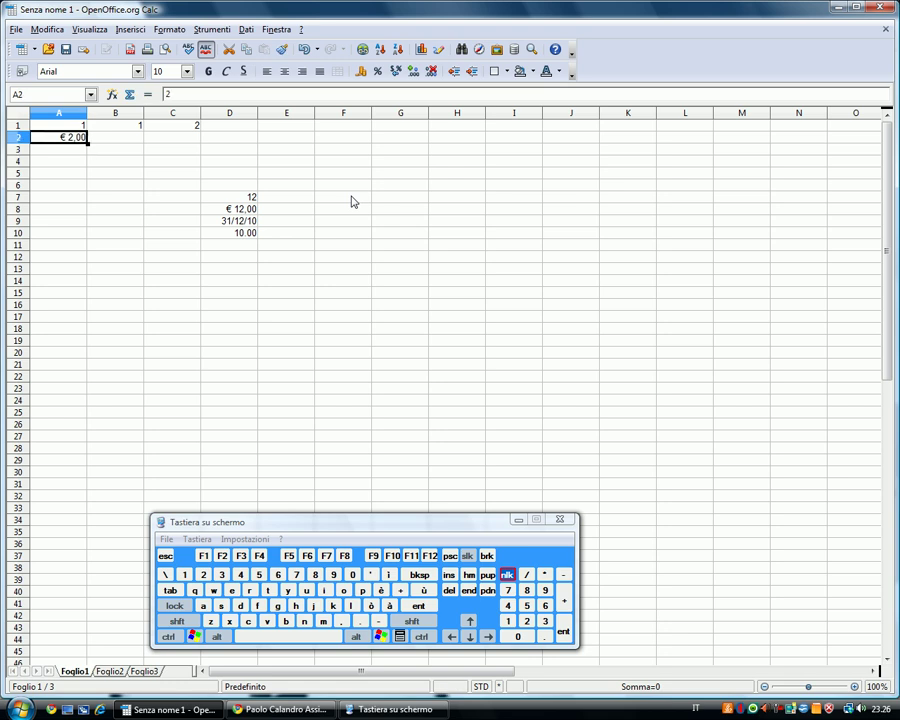
key("Right")
type("5")
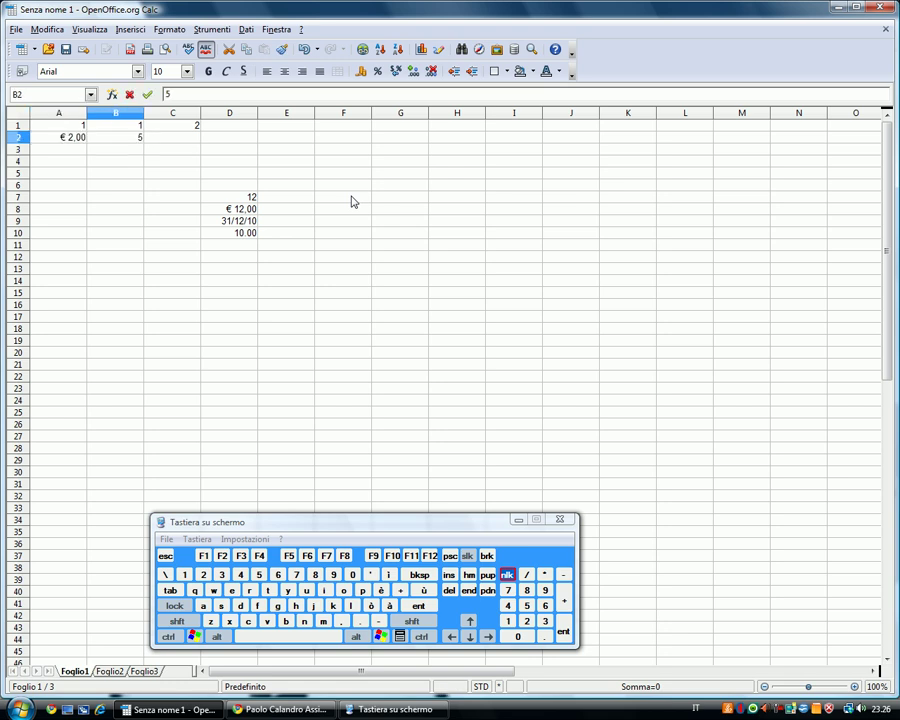
key("Return")
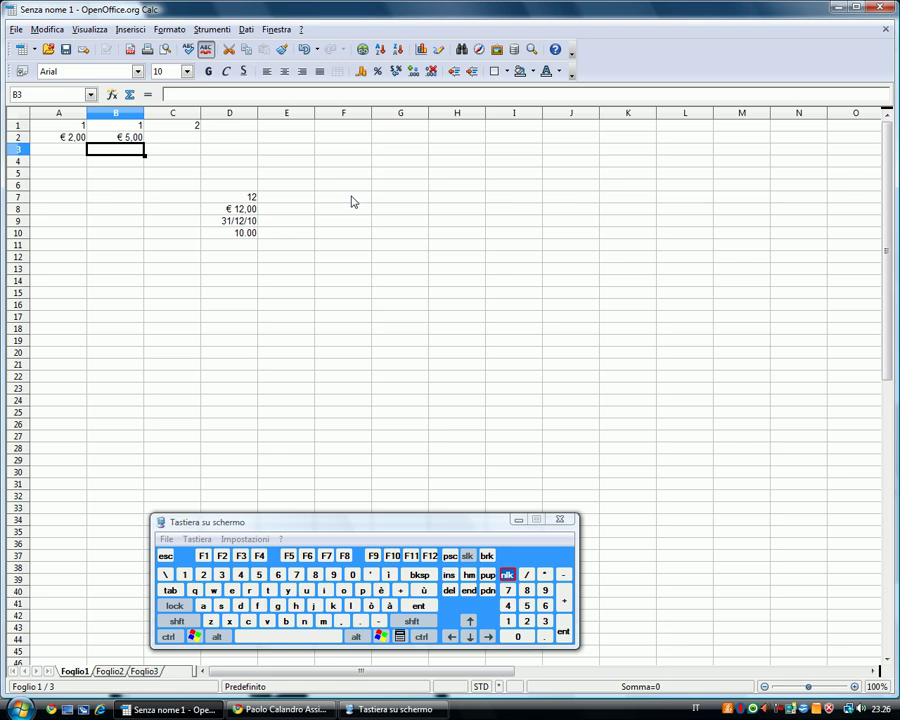
- Sum the two currency amounts in cell C2 with the formula =SOMMA(A2:B2)
left_click(195, 139)
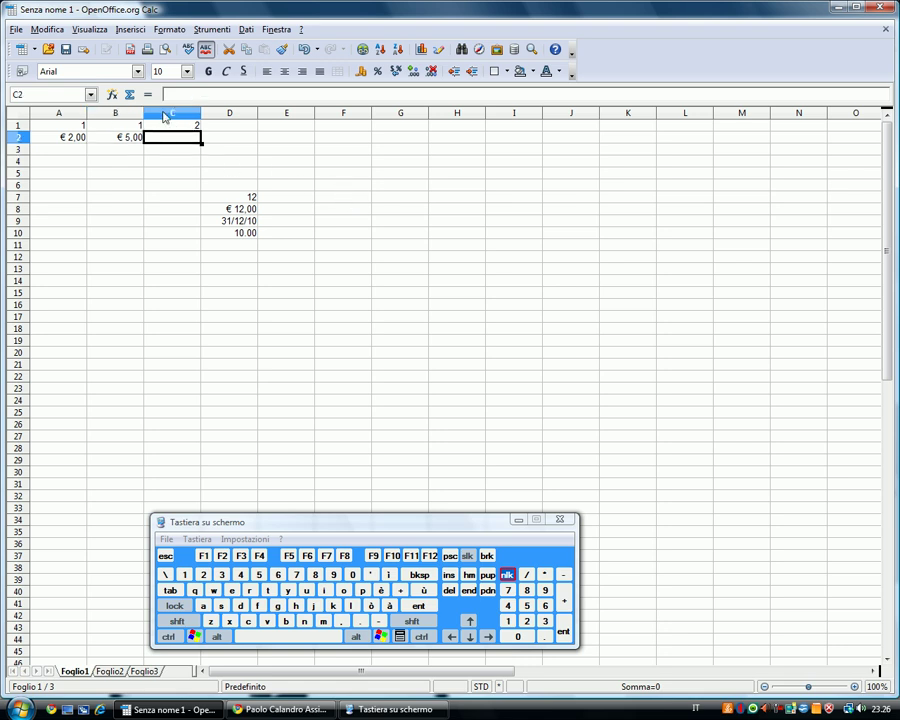
left_click(130, 95)
key("Return")
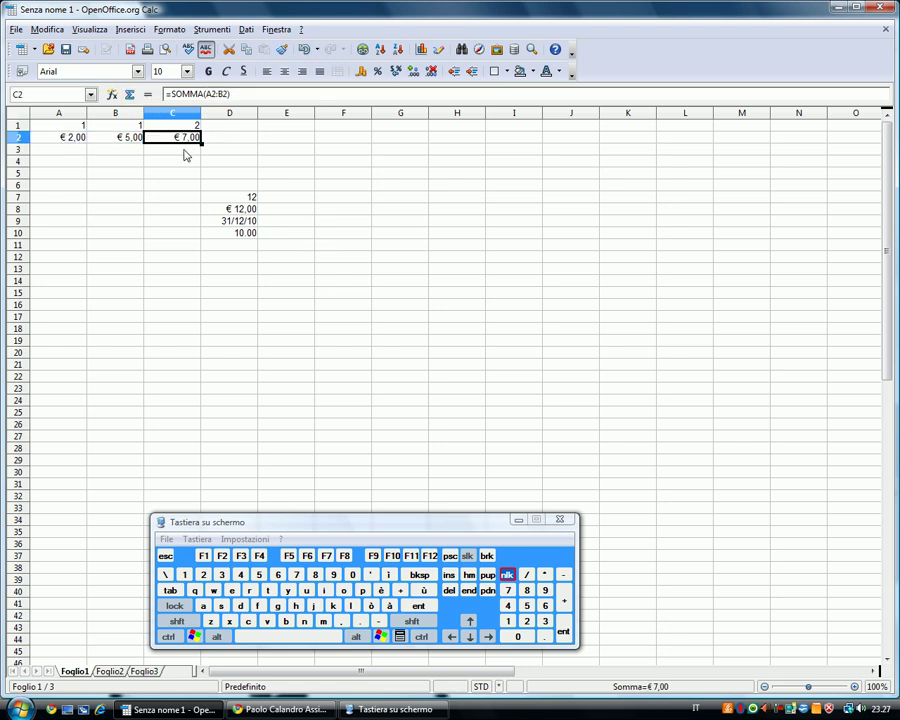
- Format cells A3:C3 as Orario with the 13.37 format (HH.MM), after browsing the available time and date formats
left_click(75, 151)
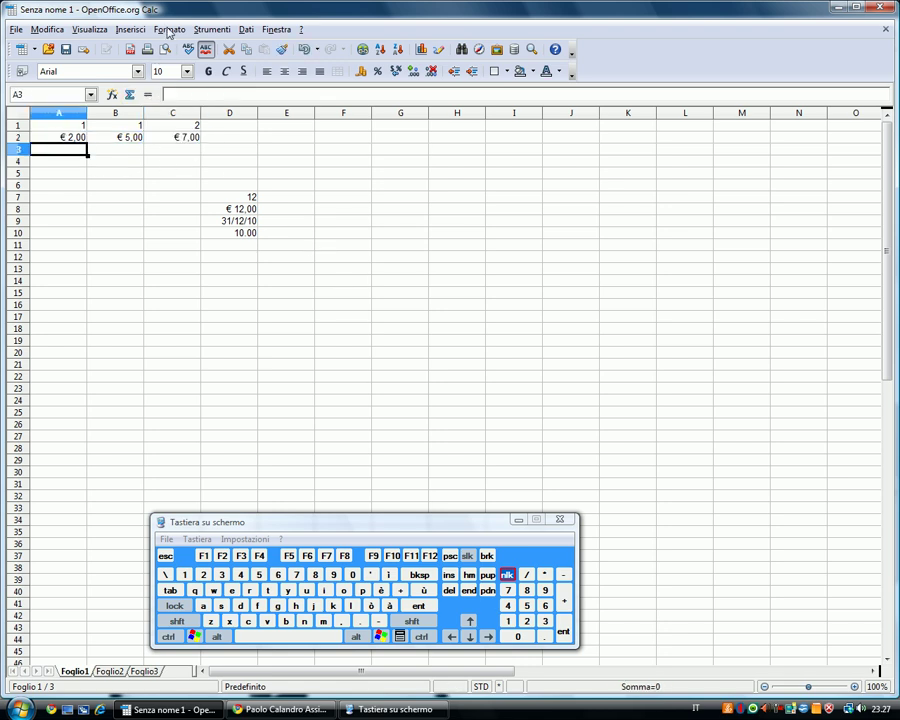
left_click_drag(172, 150, 88, 148)
left_click(169, 29)
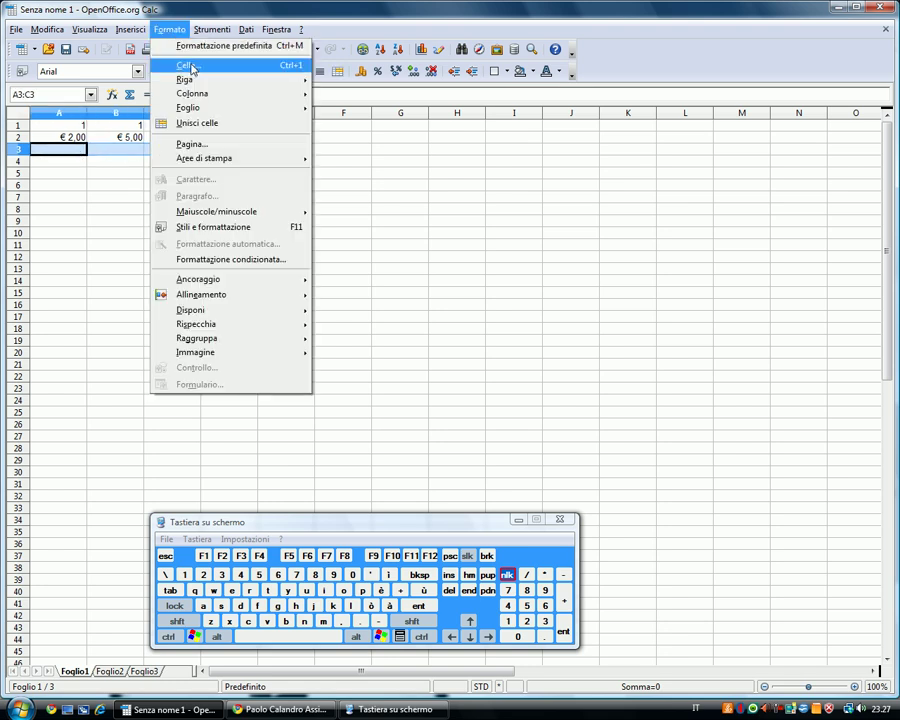
left_click(192, 68)
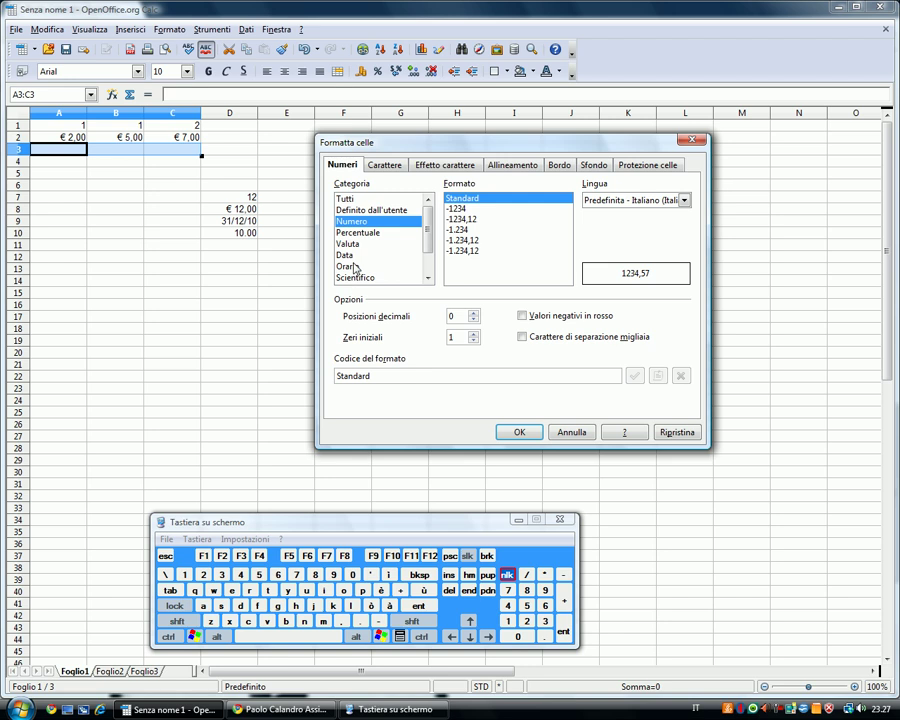
left_click(350, 266)
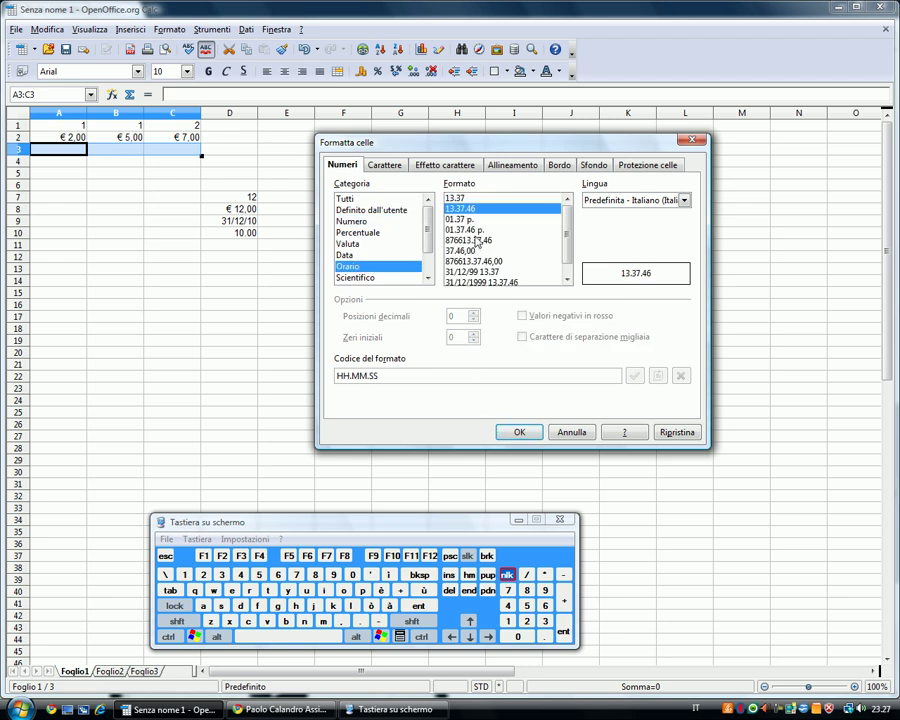
left_click(459, 199)
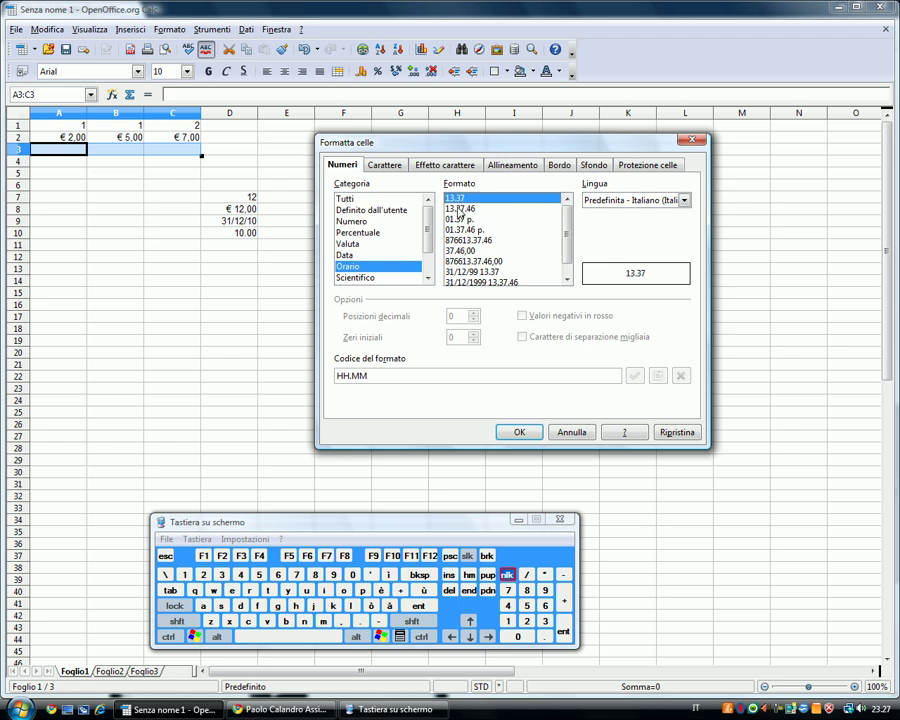
left_click(459, 208)
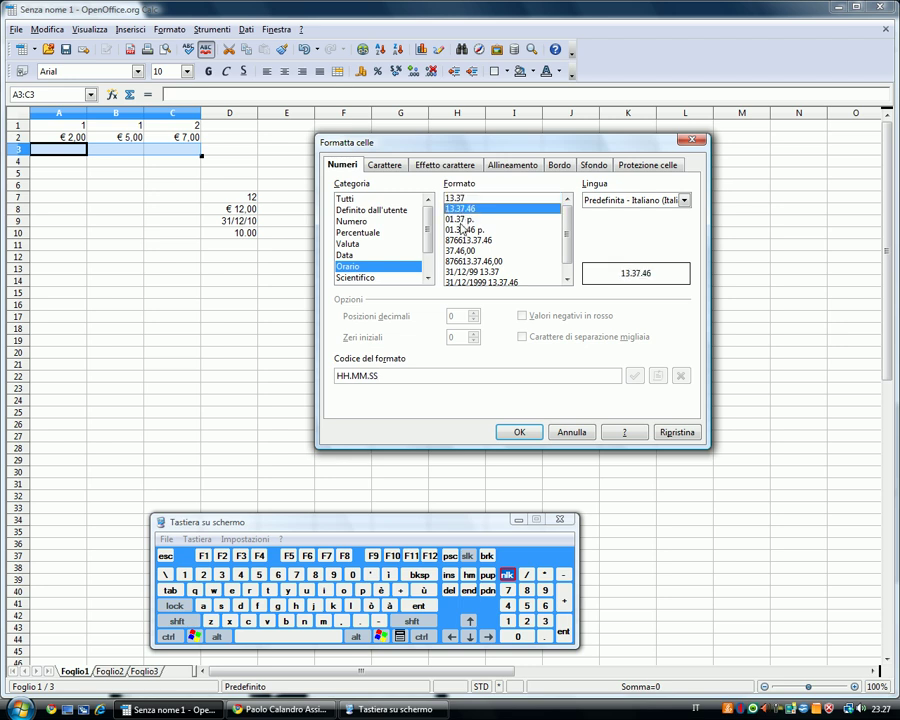
scroll(470, 258, "down", 1)
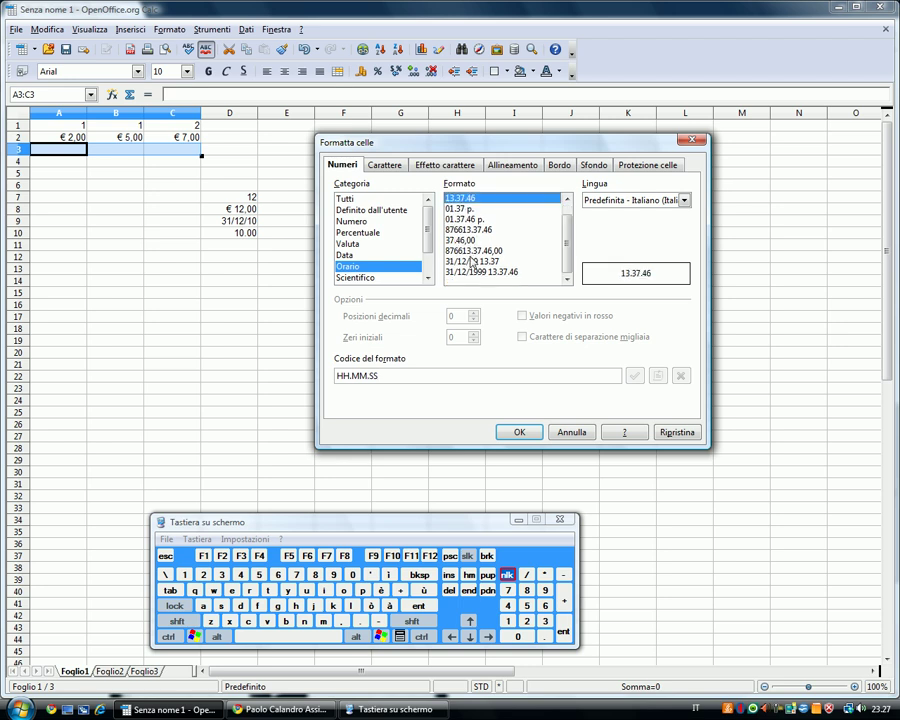
left_click(392, 255)
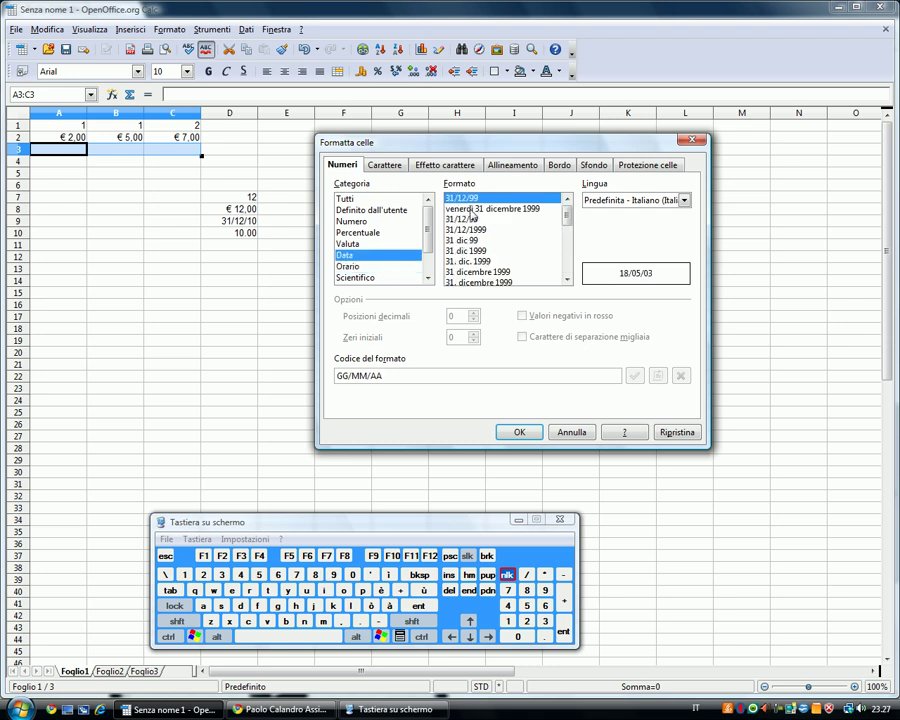
scroll(473, 265, "down", 2)
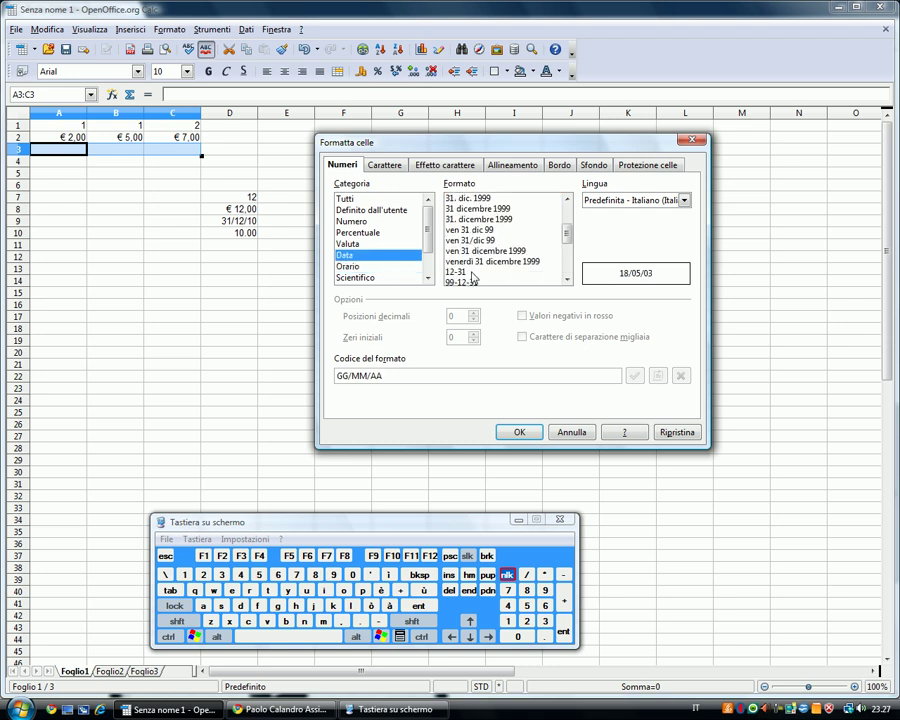
left_click(353, 268)
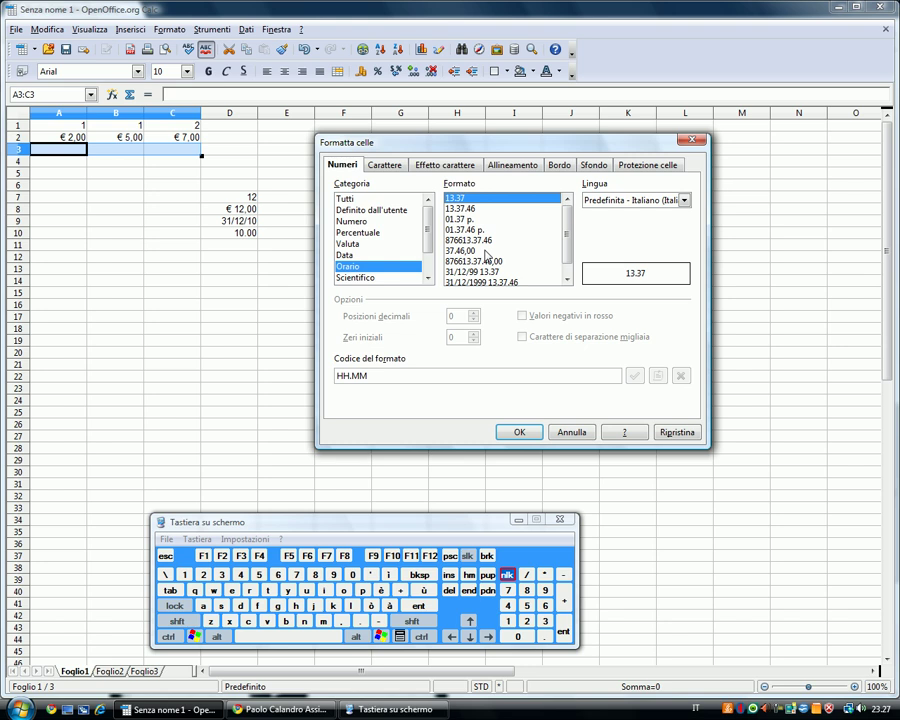
left_click(524, 436)
- Enter the time 10.00 in cell A3
left_click(55, 152)
type("10.00")
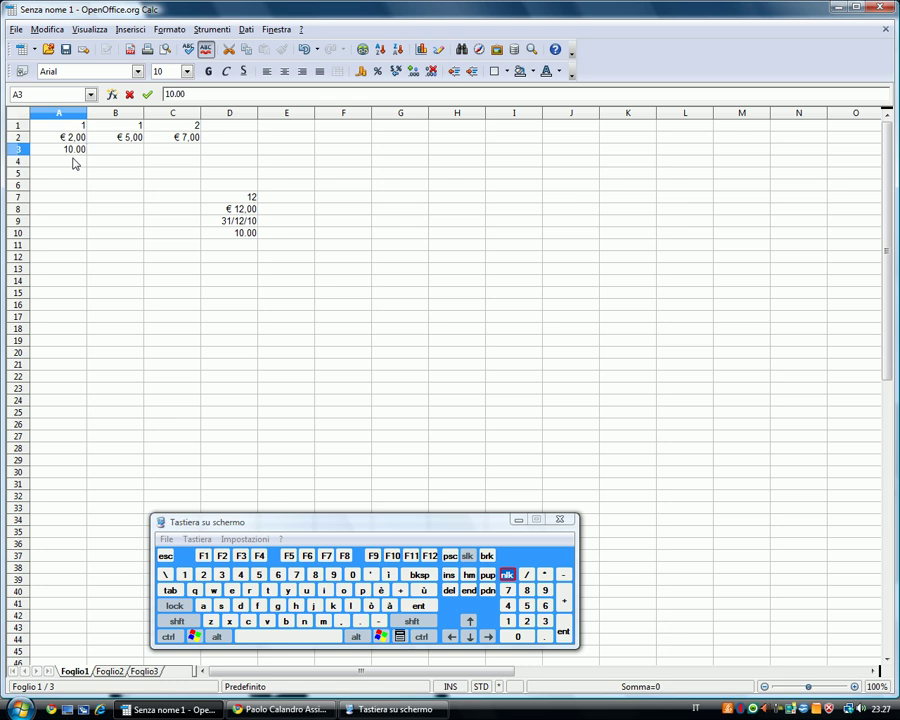
left_click(114, 155)
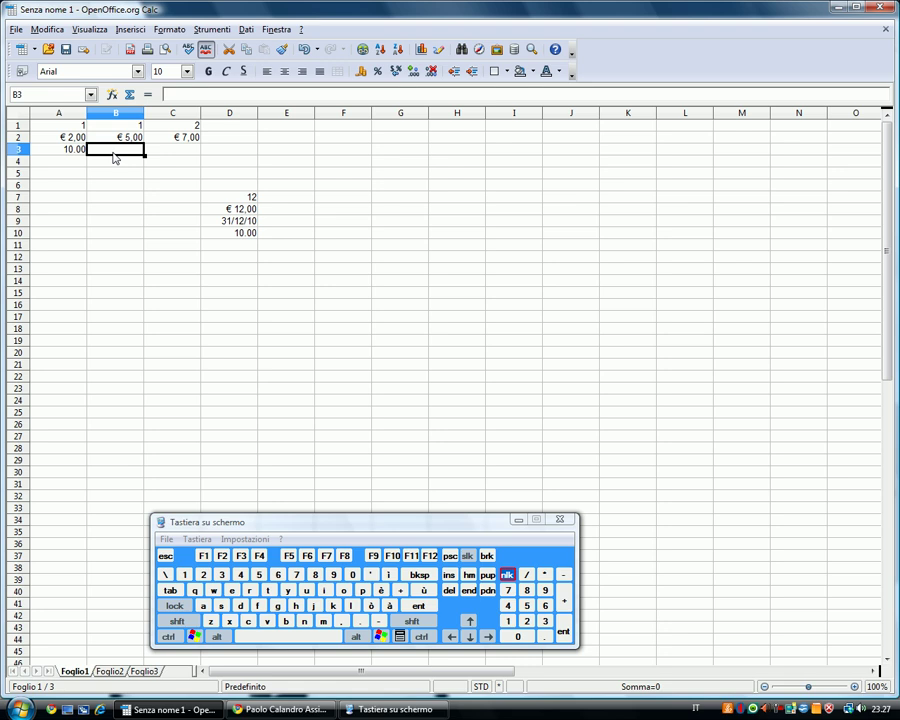
left_click(84, 156)
key("Return")
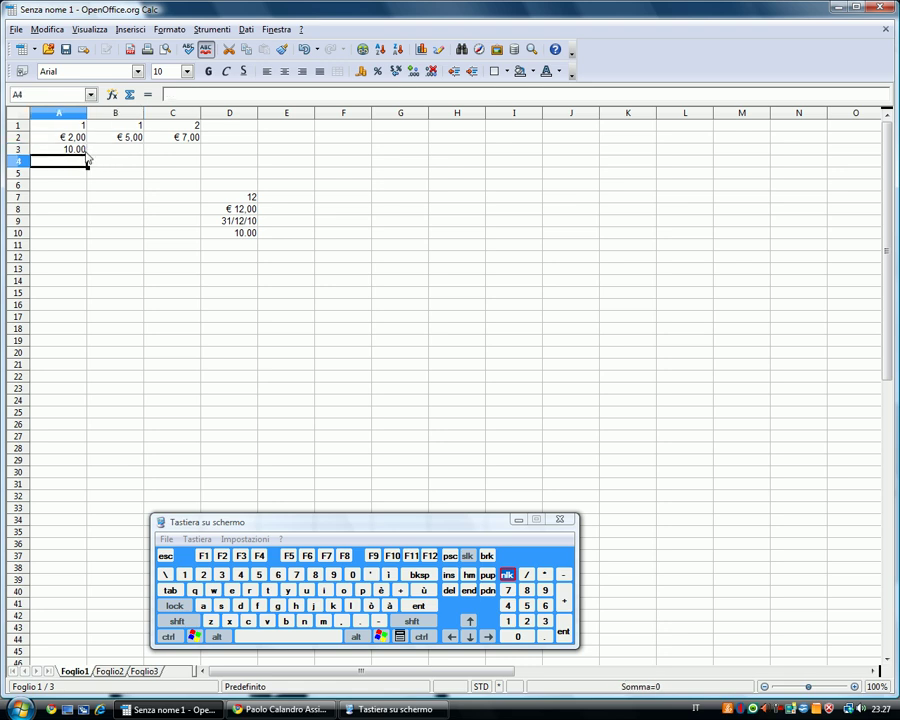
- Enter the time 11.00 in cell B3 and sum both times in C3 with =SOMMA(A3:B3)
left_click(110, 155)
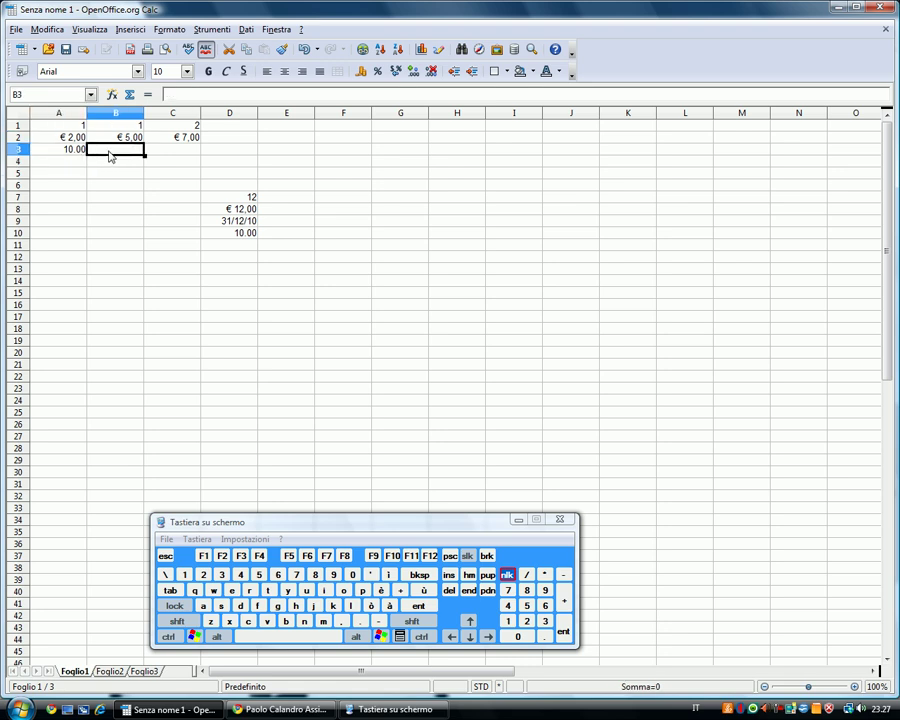
type("11.00")
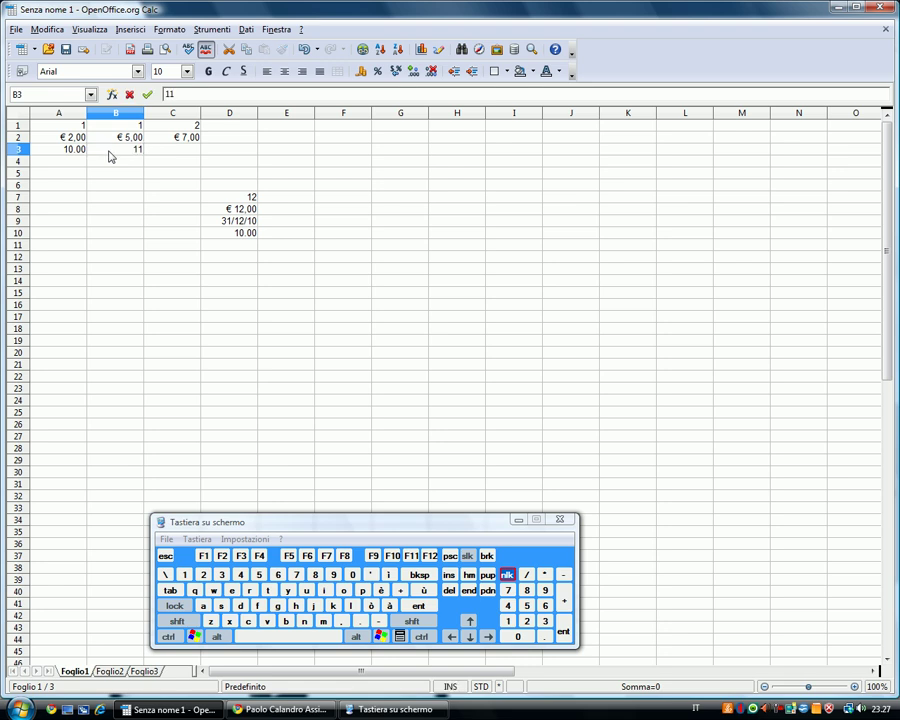
key("Tab")
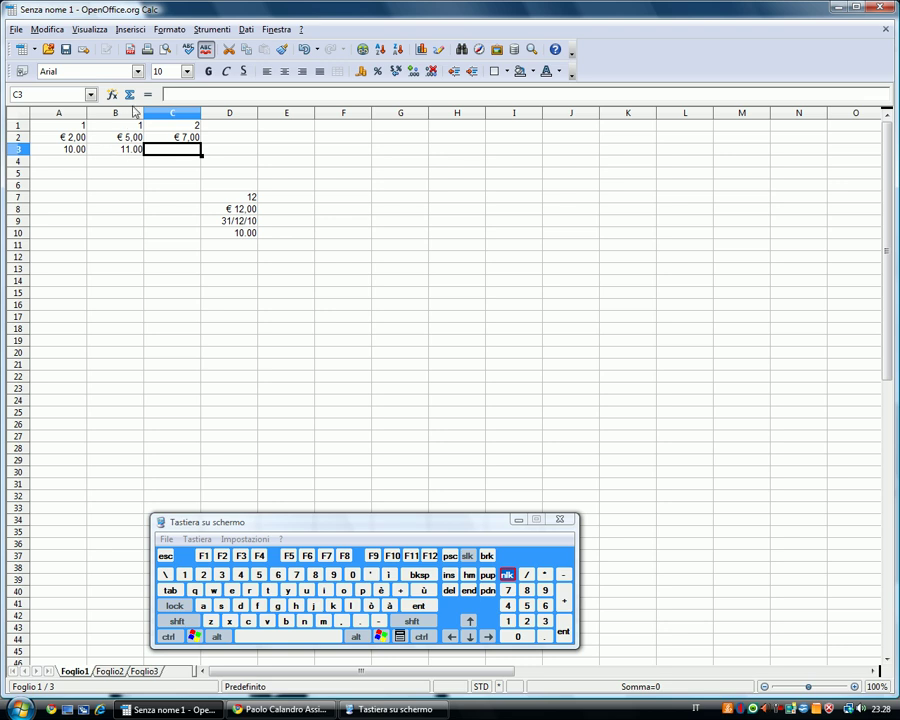
left_click(129, 94)
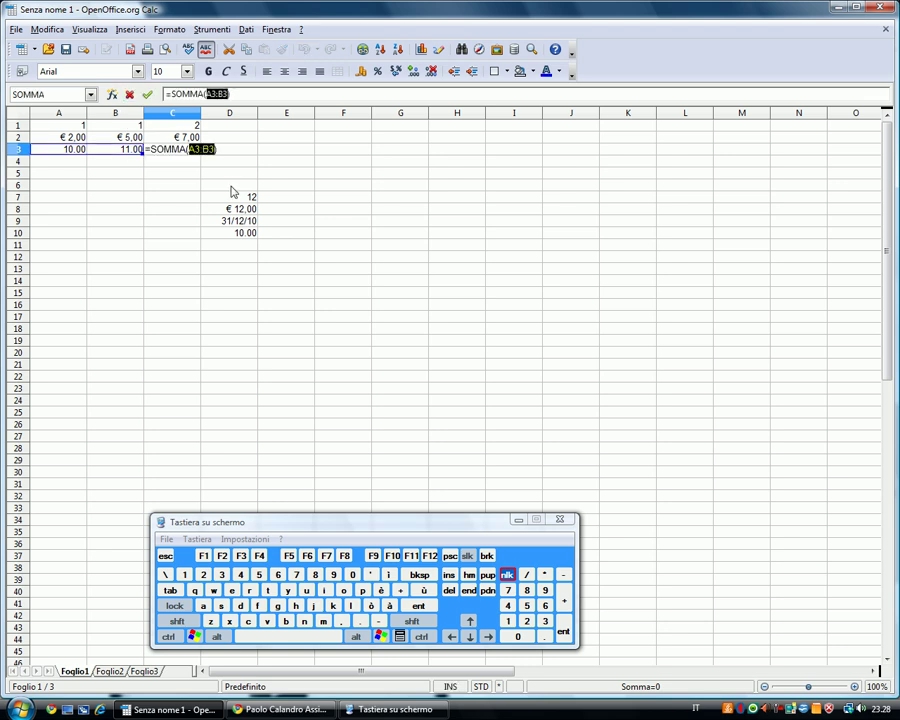
left_click(147, 94)
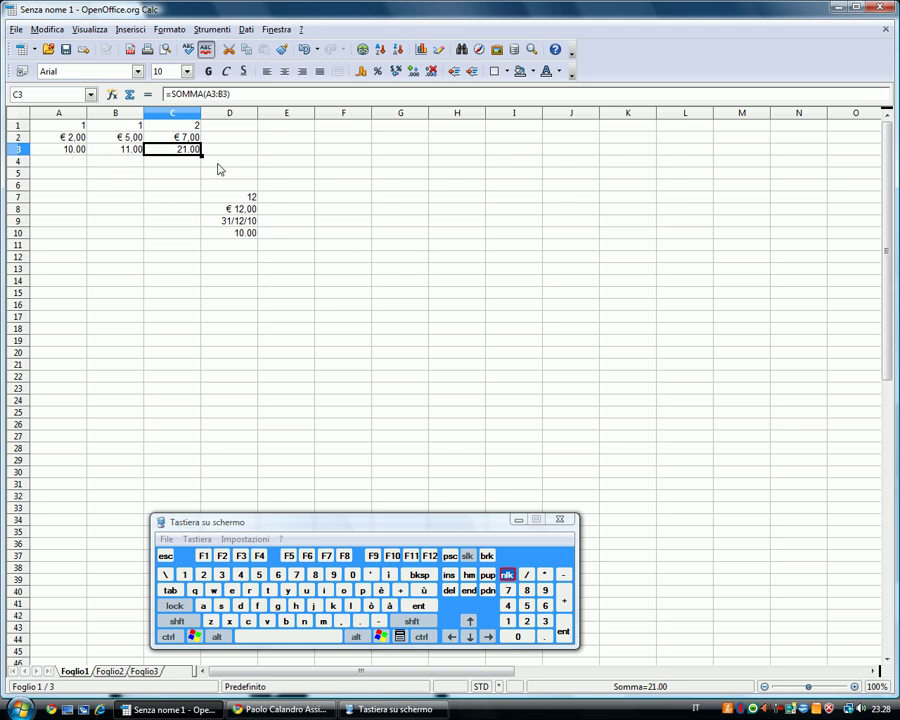
- Try replacing the time in cell B3 with a plain 15, without minutes
left_click(130, 153)
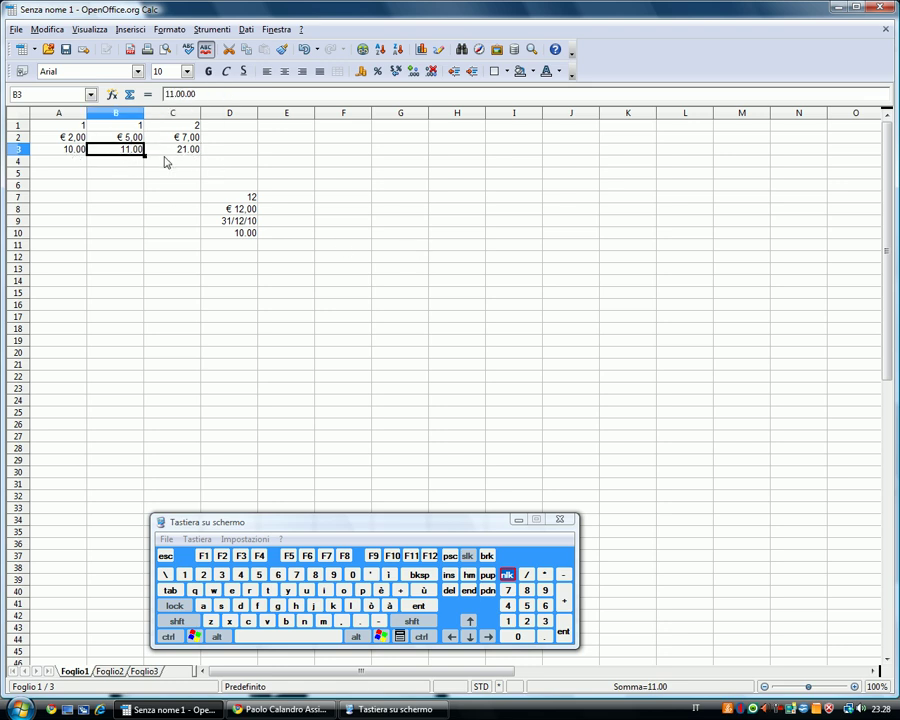
type("15")
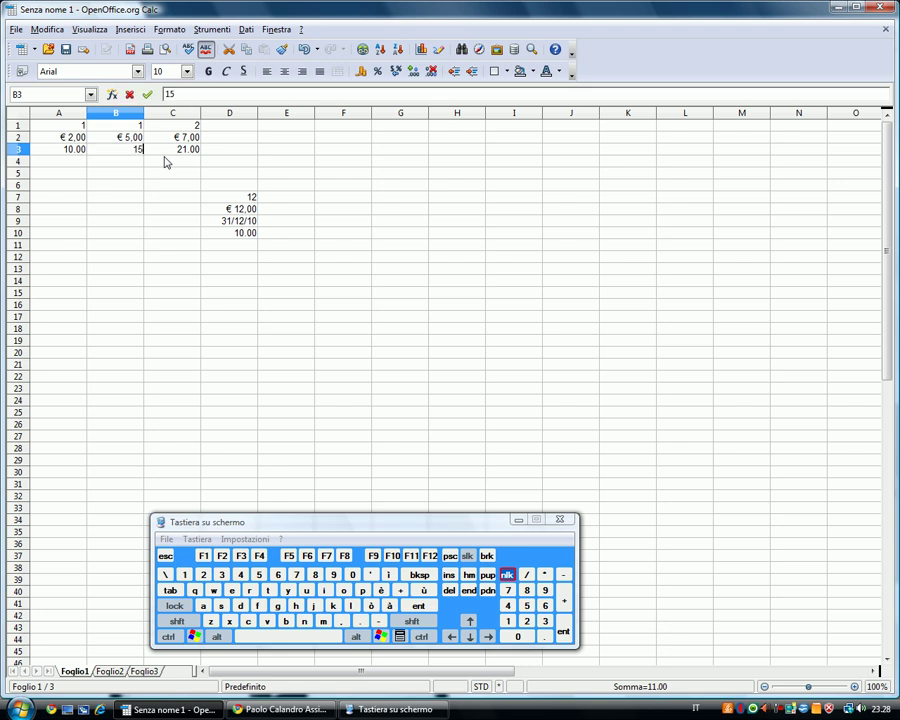
key("Return")
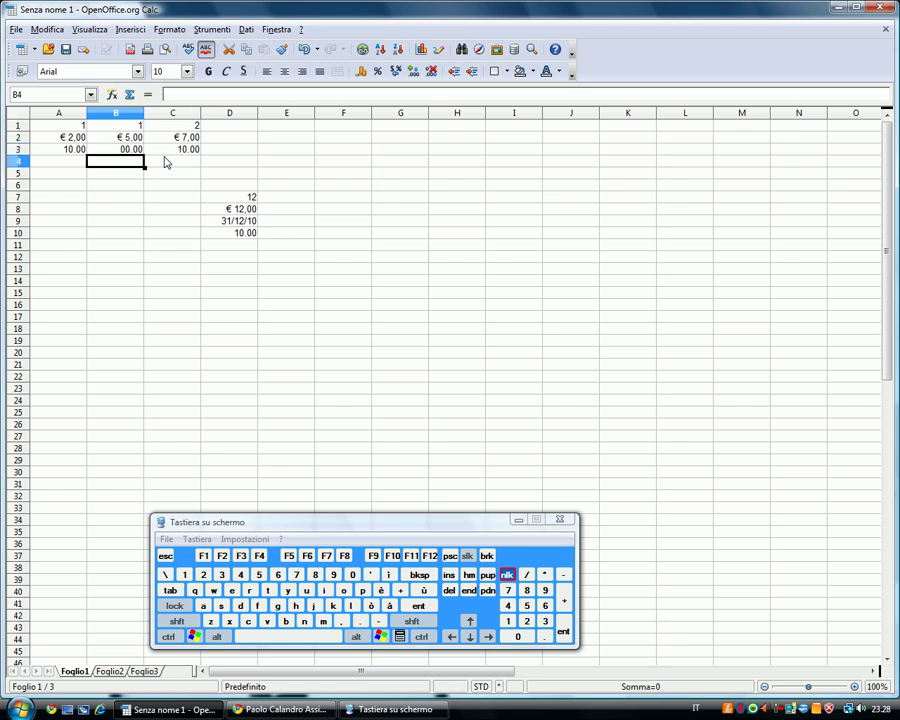
- Set the time in cell B3 to 15.00, then select C3 and A3 to check the sum and its addend
key("Up")
type("15")
key("Return")
key("Insert")
left_click(185, 153)
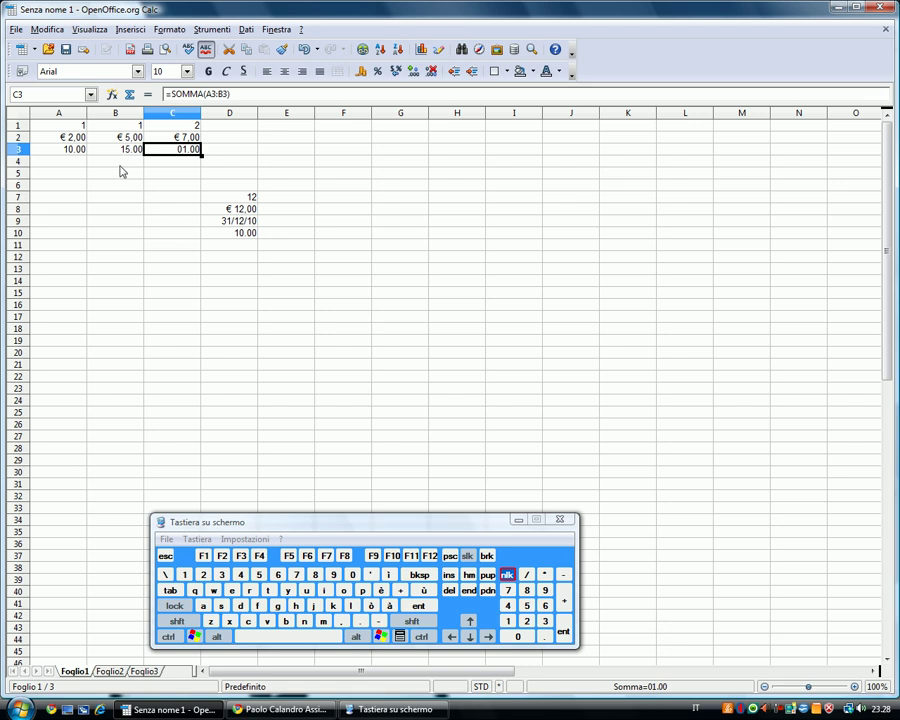
left_click(76, 151)
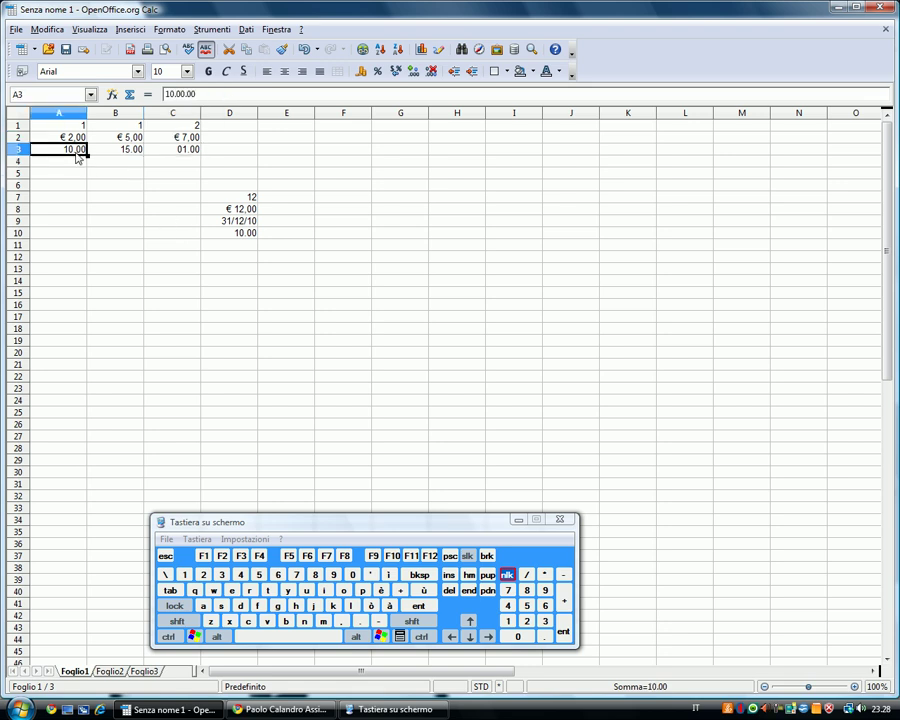
- Examine the Orario number format assigned to the time sum in C3 in Formatta celle, without changing it
left_click(178, 150)
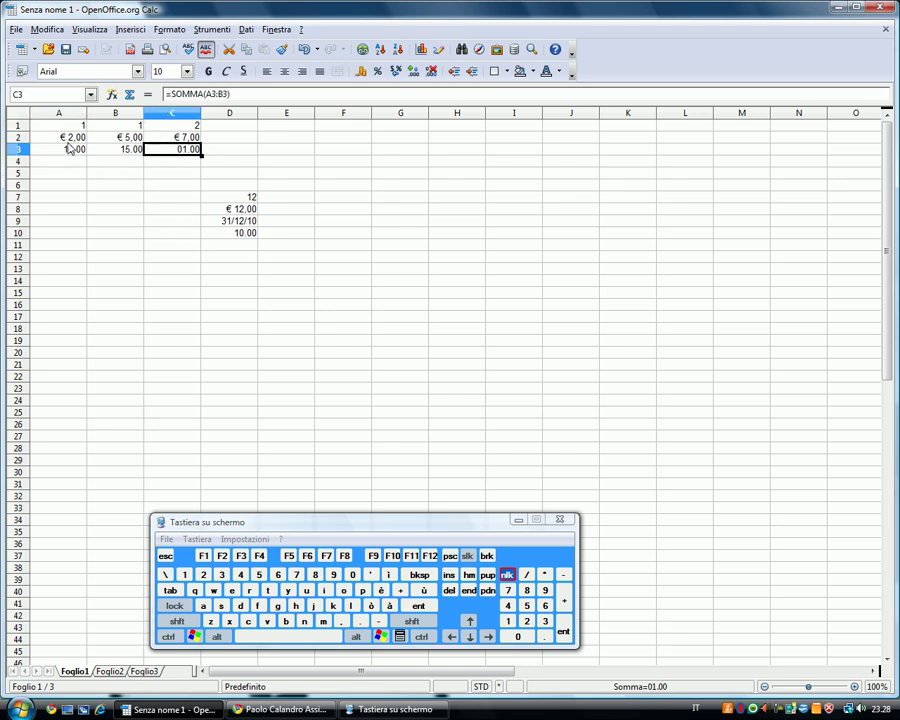
left_click(169, 29)
left_click(185, 66)
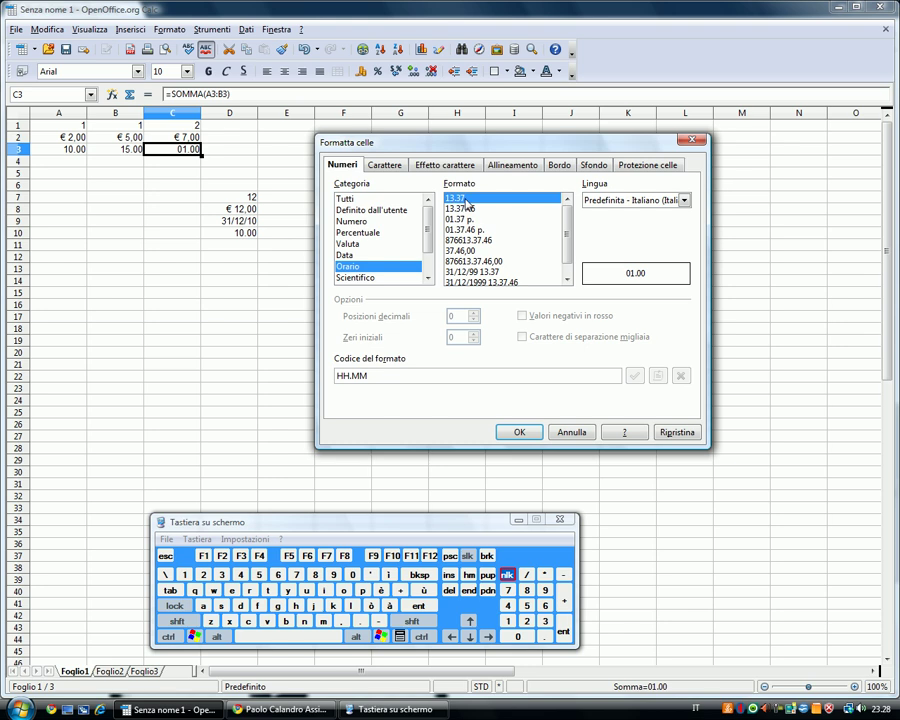
left_click(553, 431)
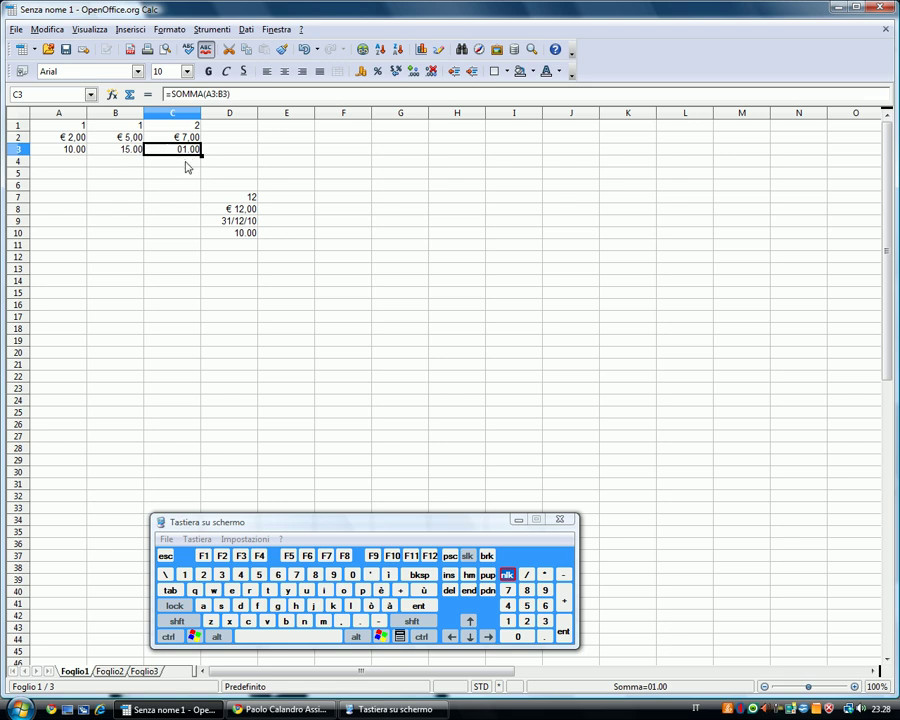
- Format the time sum in C3 with the Orario format 876613.37.46,00, code [HH].MM.SS,00
left_click(115, 151)
left_click(66, 152)
left_click(174, 153)
left_click(167, 29)
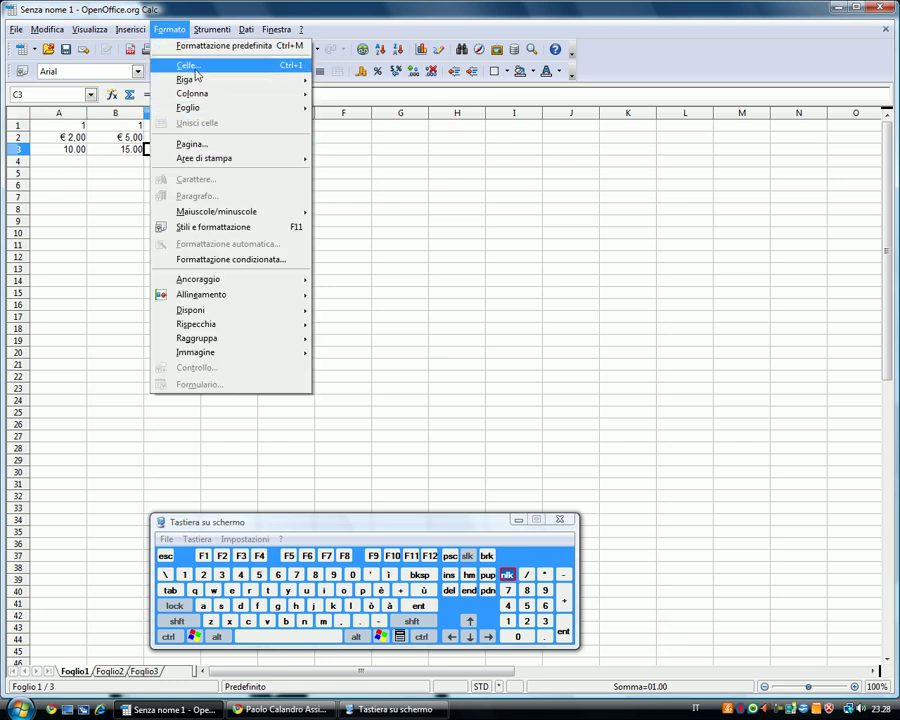
left_click(195, 68)
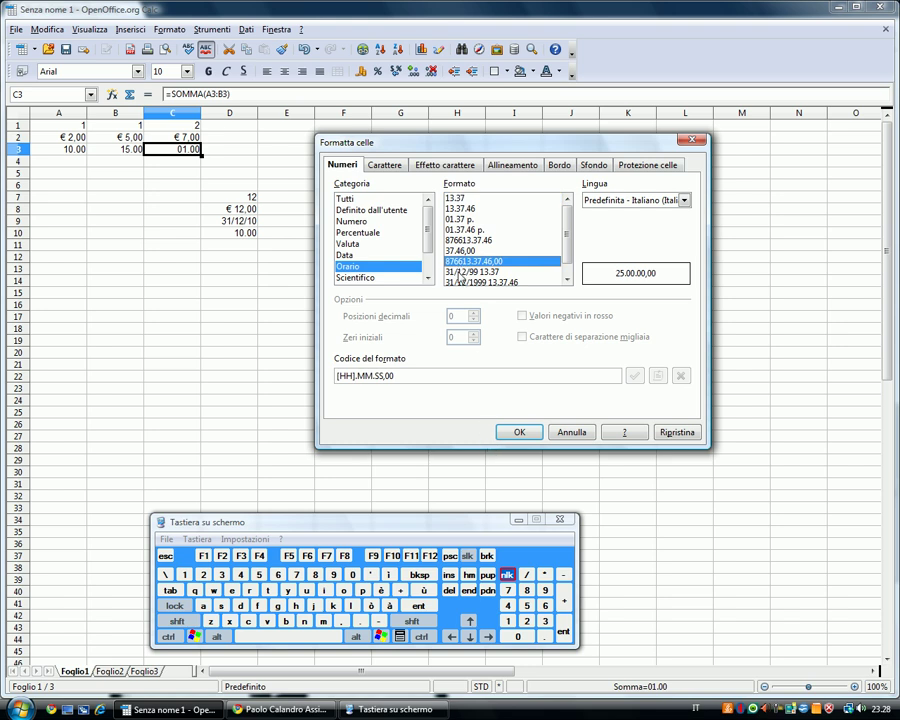
left_click(519, 432)
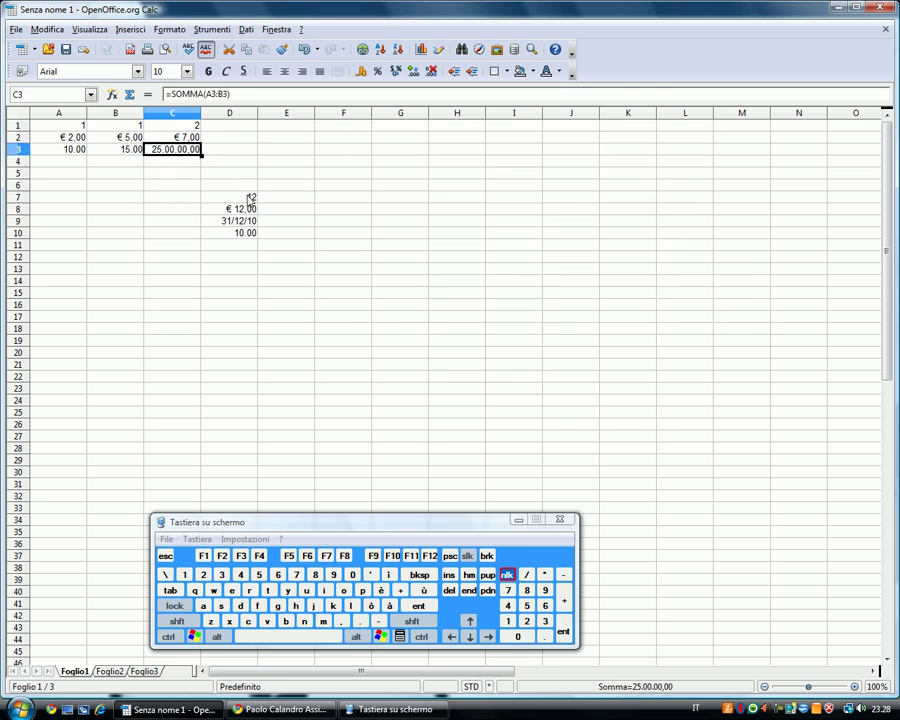
- Examine the time addends in A3 and B3 and their sum in C3, glancing at the number row above
key("Left")
key("Left")
key("Right")
key("Right")
key("Right")
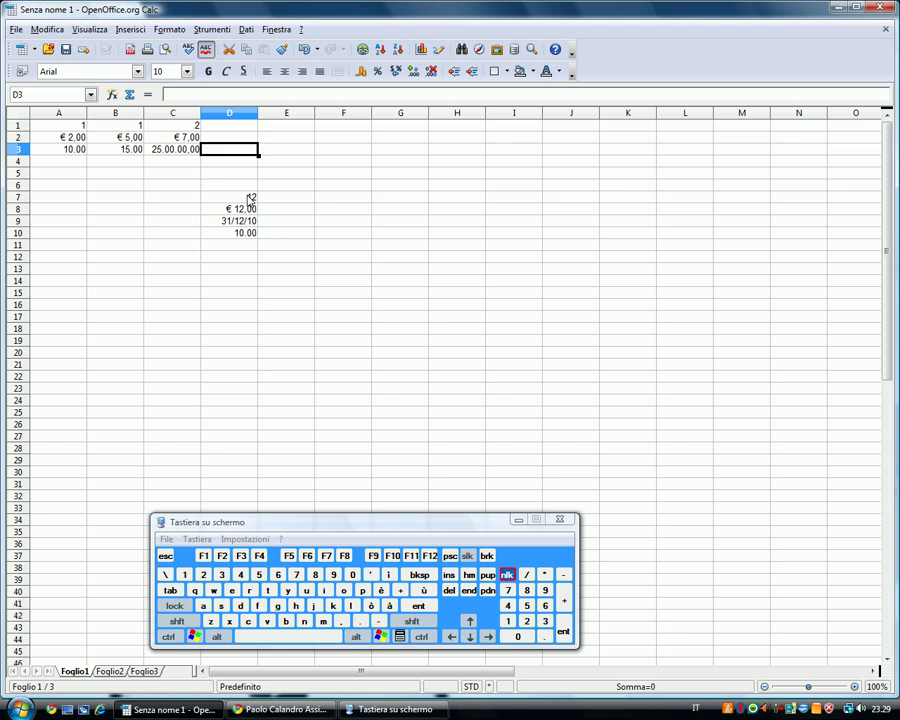
key("Up")
key("Up")
key("Left")
key("Left")
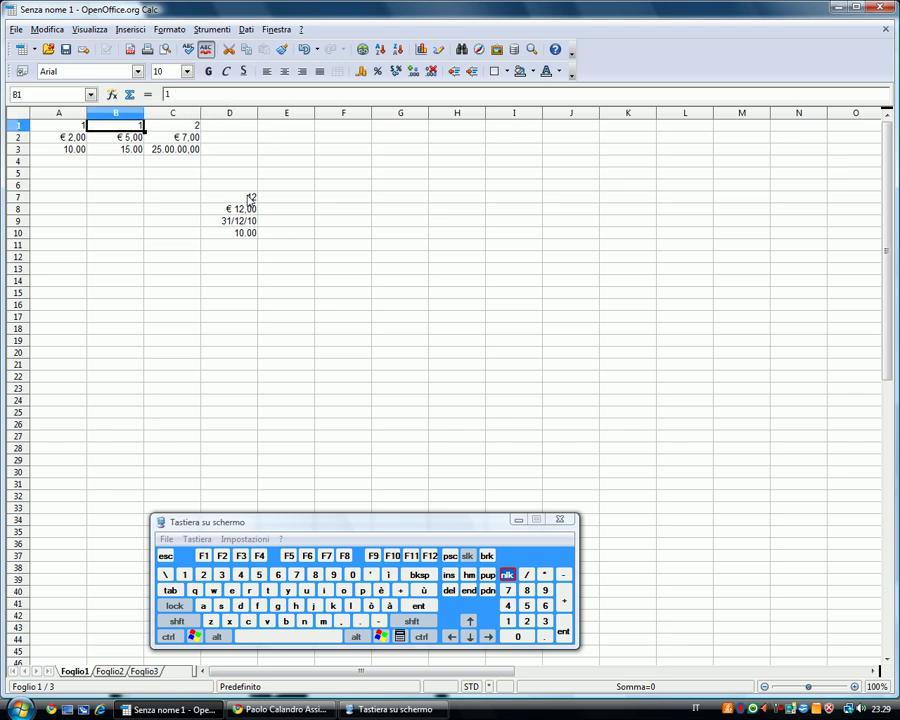
key("Left")
key("Down")
key("Down")
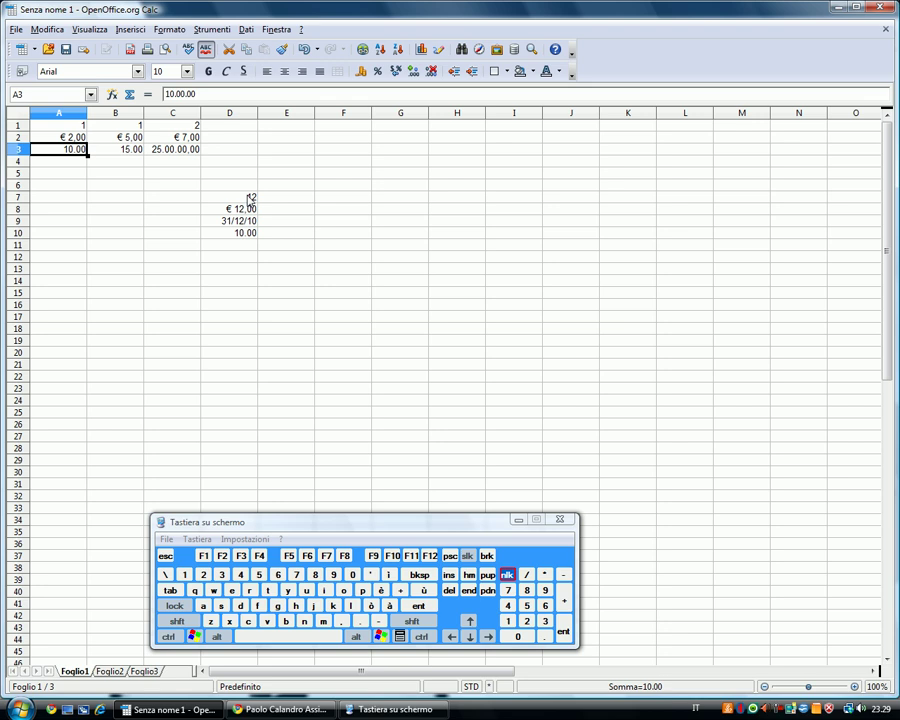
key("Right")
key("Right")
key("Right")
key("Left")
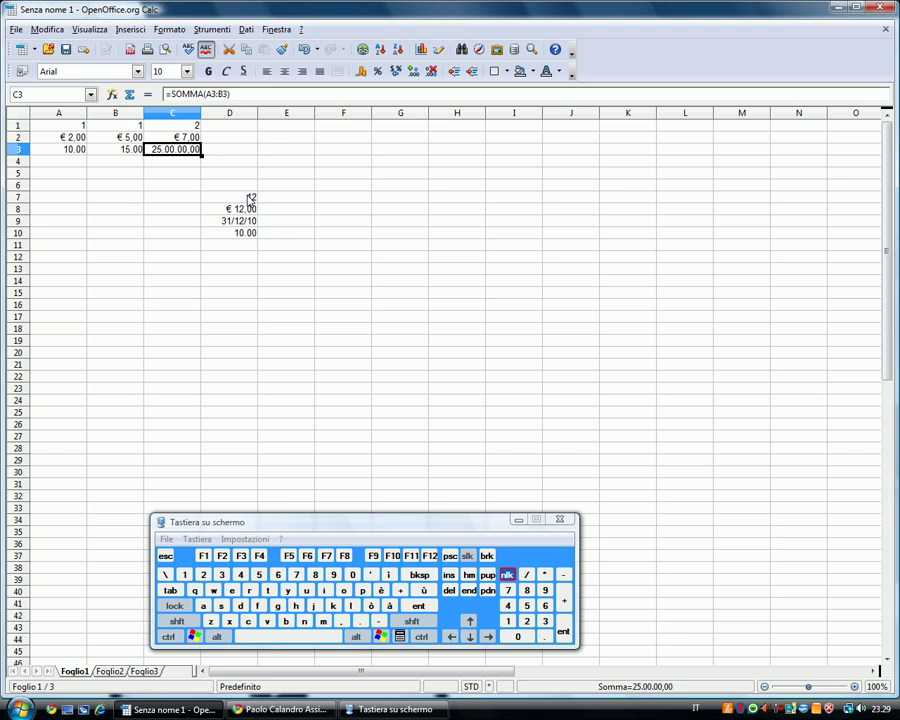
left_click(128, 152)
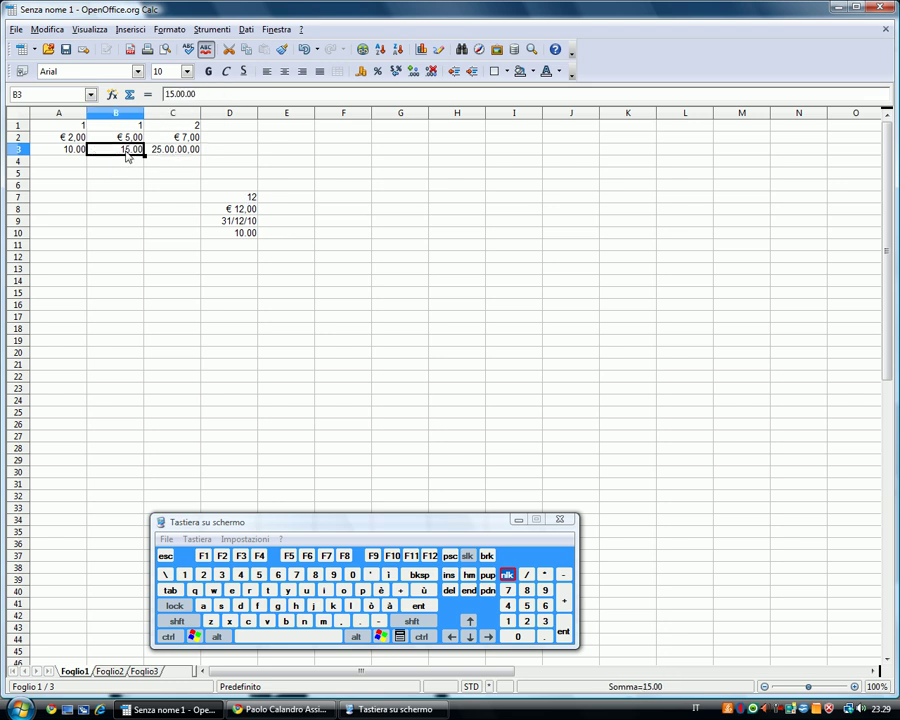
left_click(76, 154)
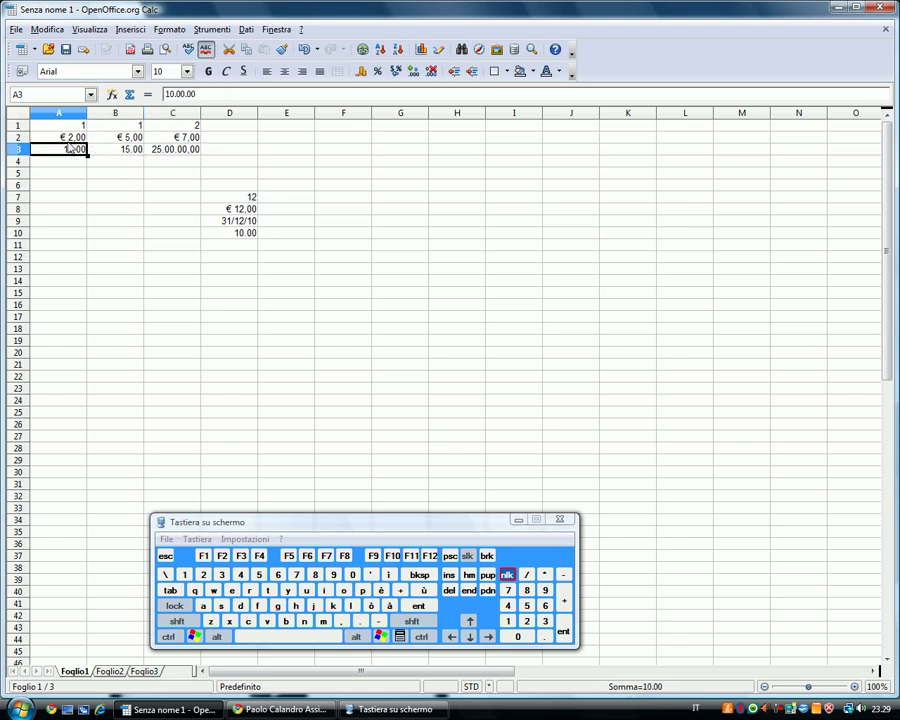
left_click(115, 153)
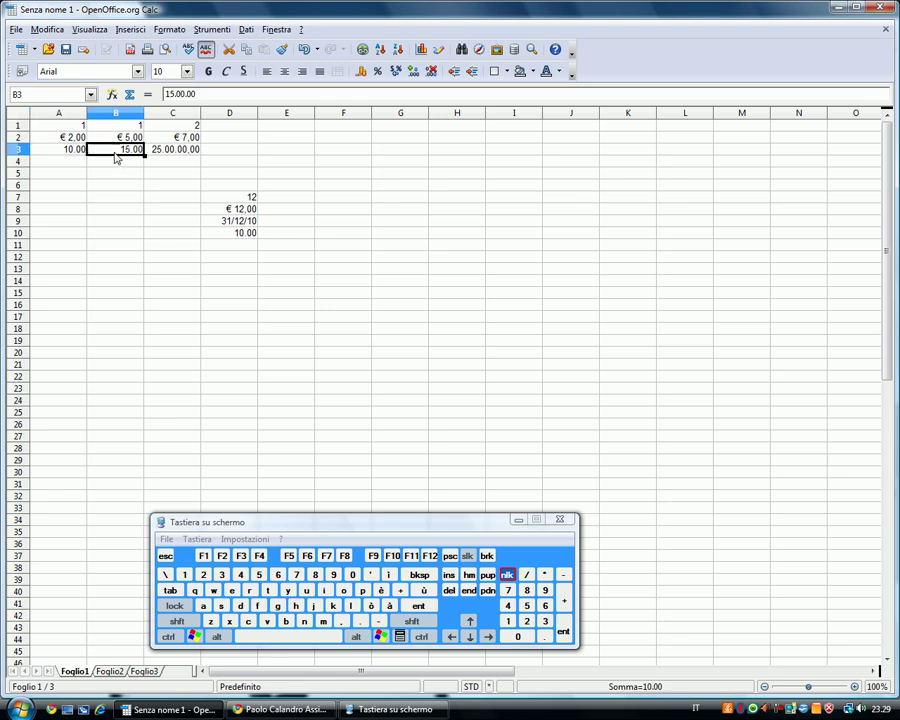
- Examine the euro amounts in row 2 and the plain numbers in row 1 together with their sums in column C
left_click(177, 141)
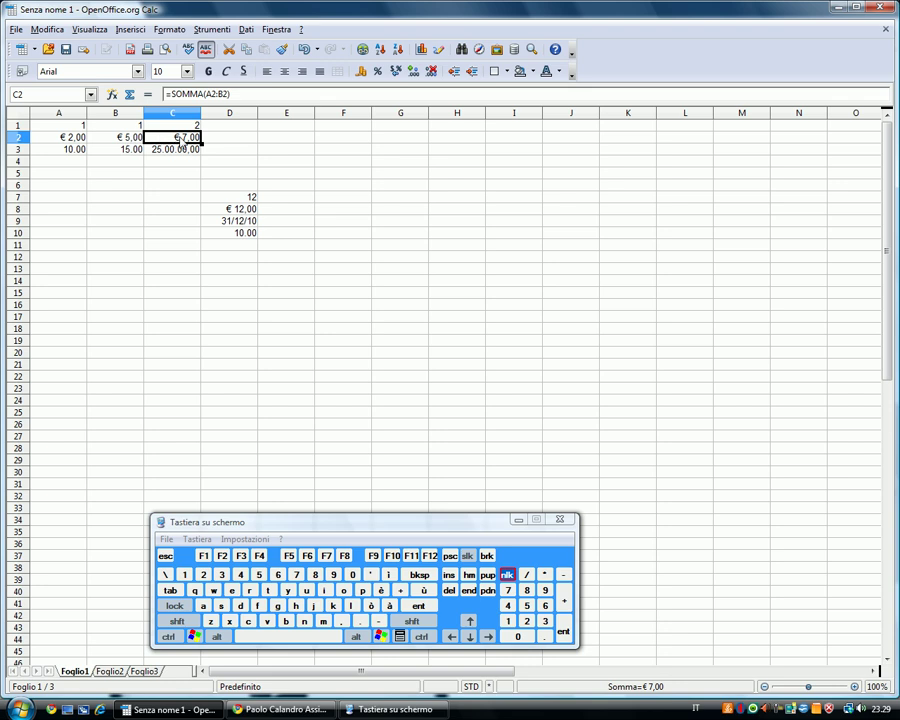
left_click(74, 138)
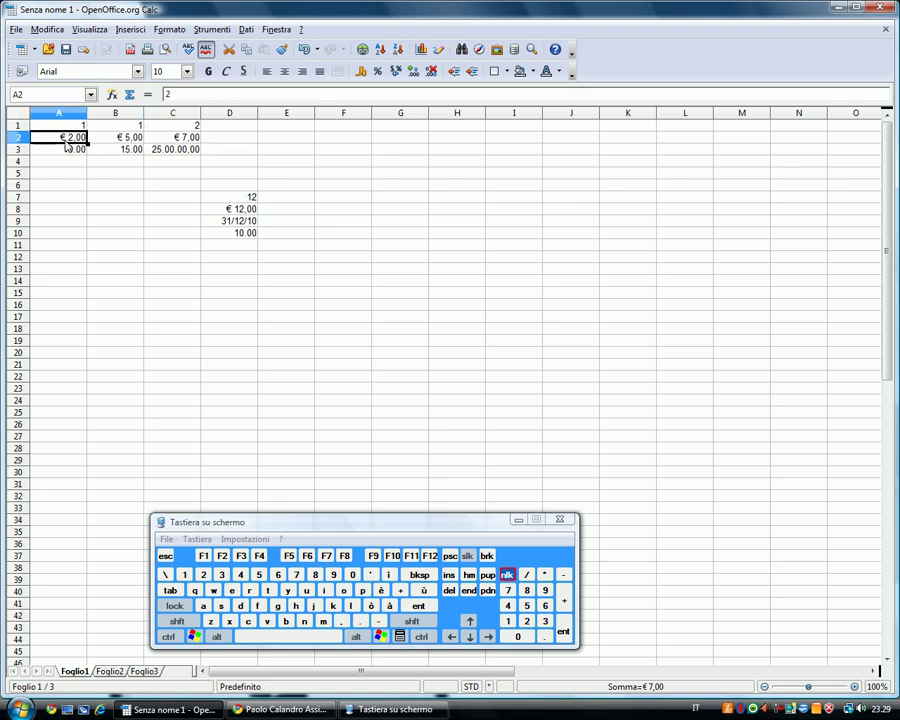
left_click(129, 140)
key("Up")
key("Left")
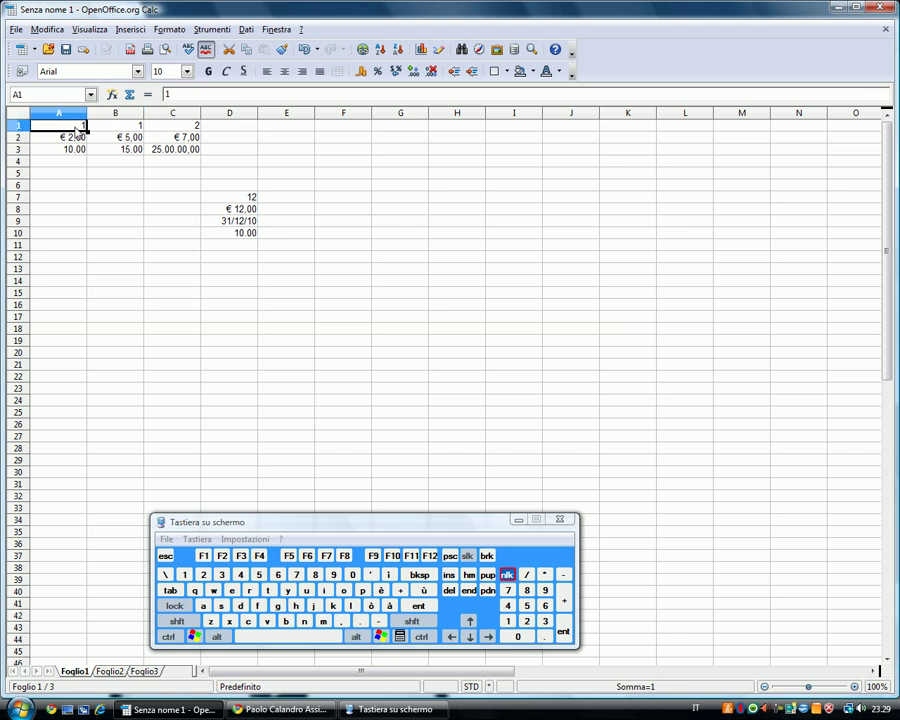
key("Right")
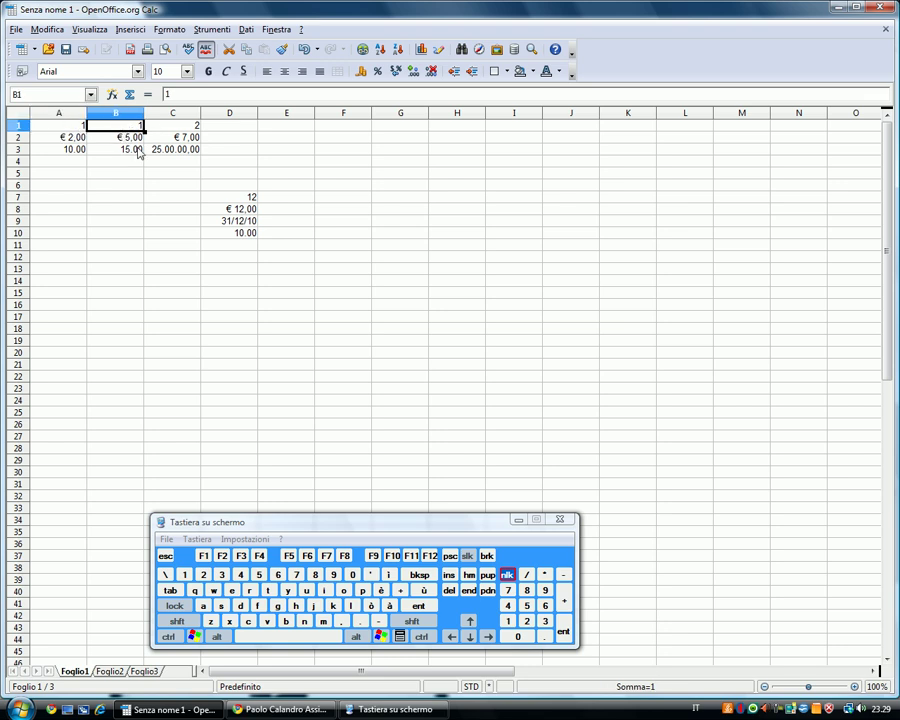
key("Right")
key("Down")
key("Down")
key("Up")
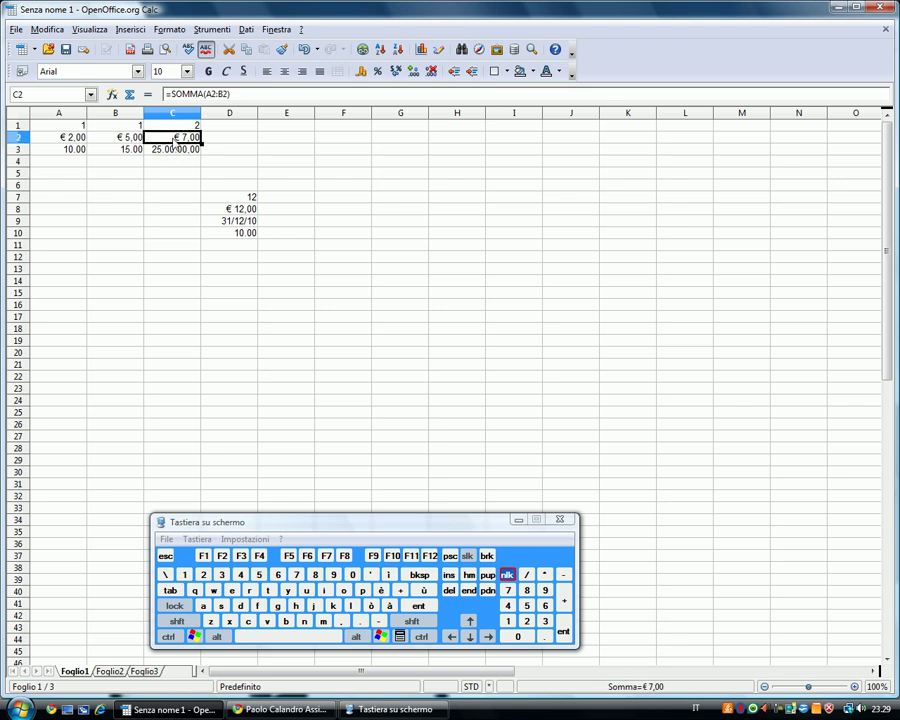
key("Left")
key("Left")
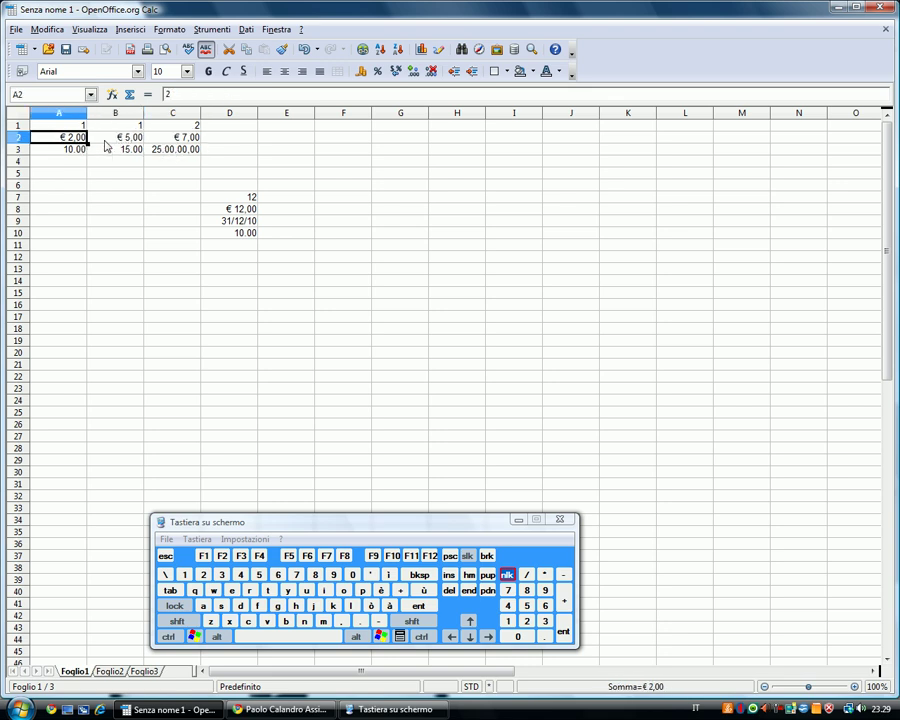
- Sum the number, euro and time results of column C in C4 with =SOMMA(C1:C3)
left_click(158, 129)
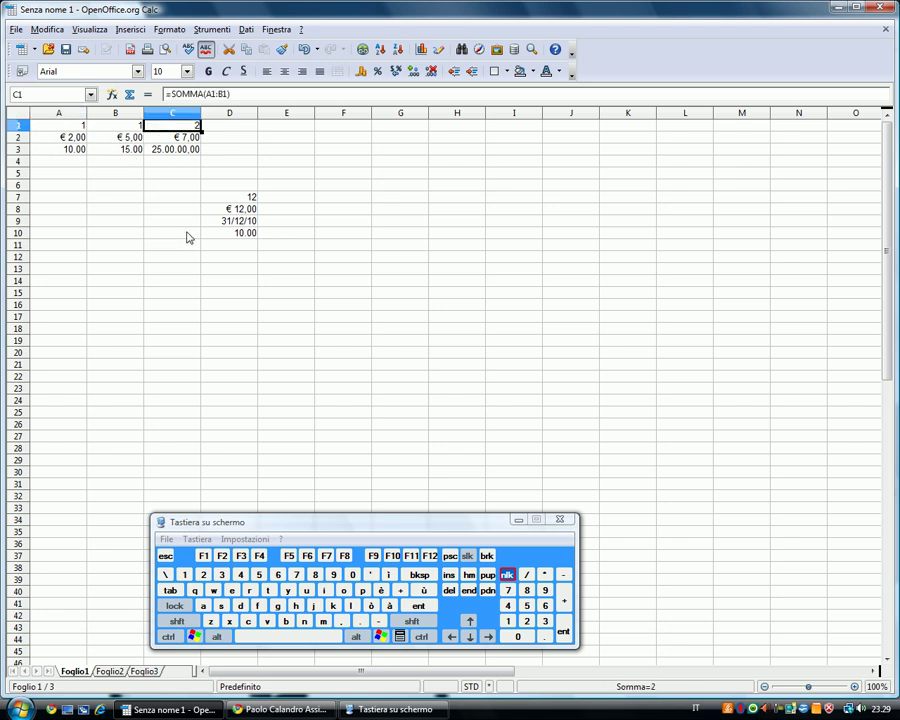
key("Down")
key("Down")
key("Down")
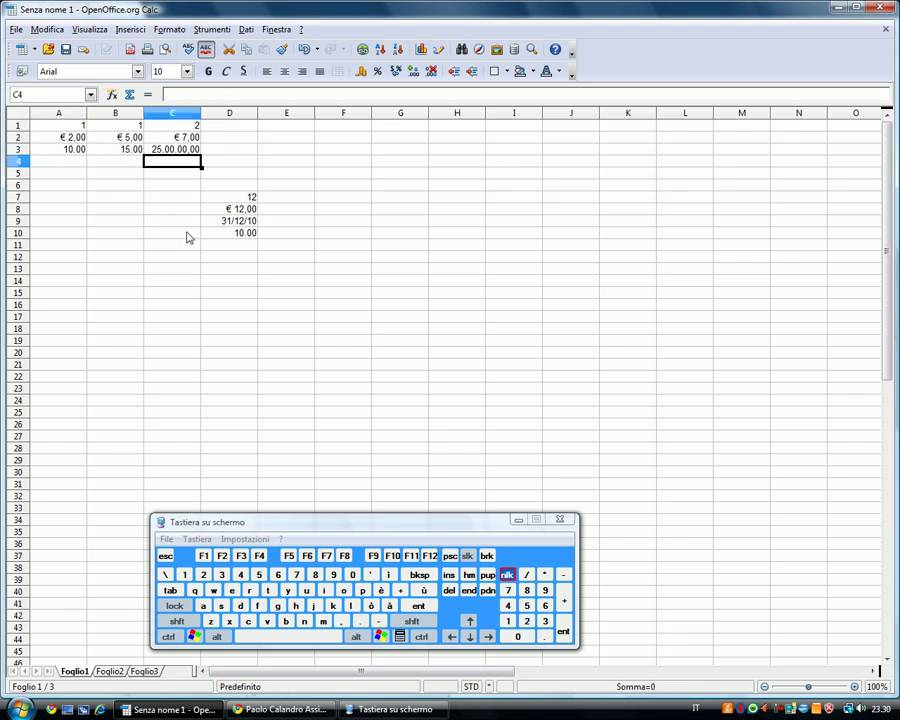
left_click(214, 151)
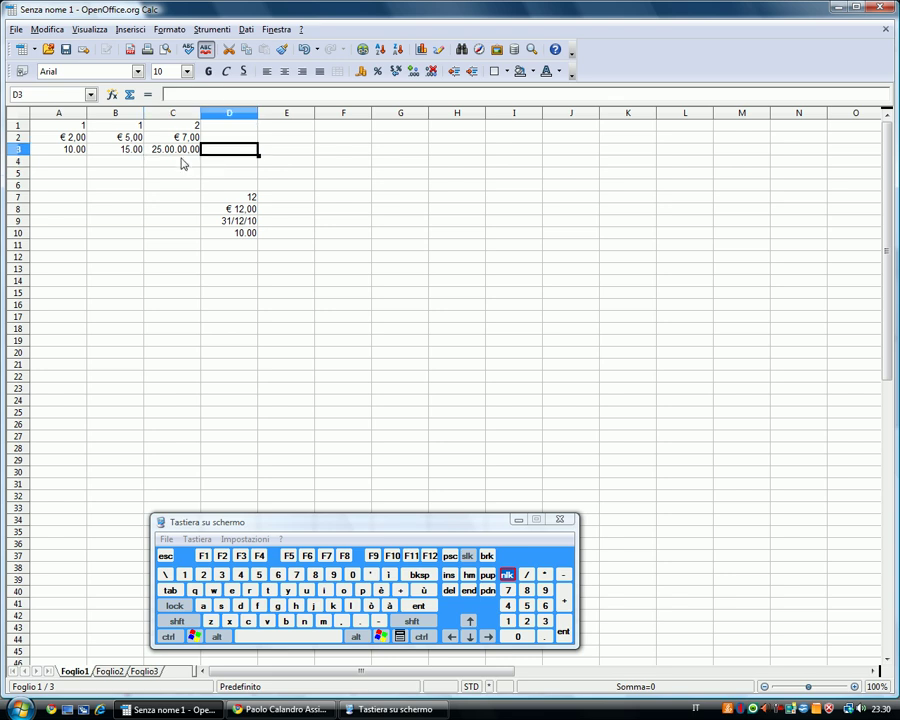
left_click(183, 161)
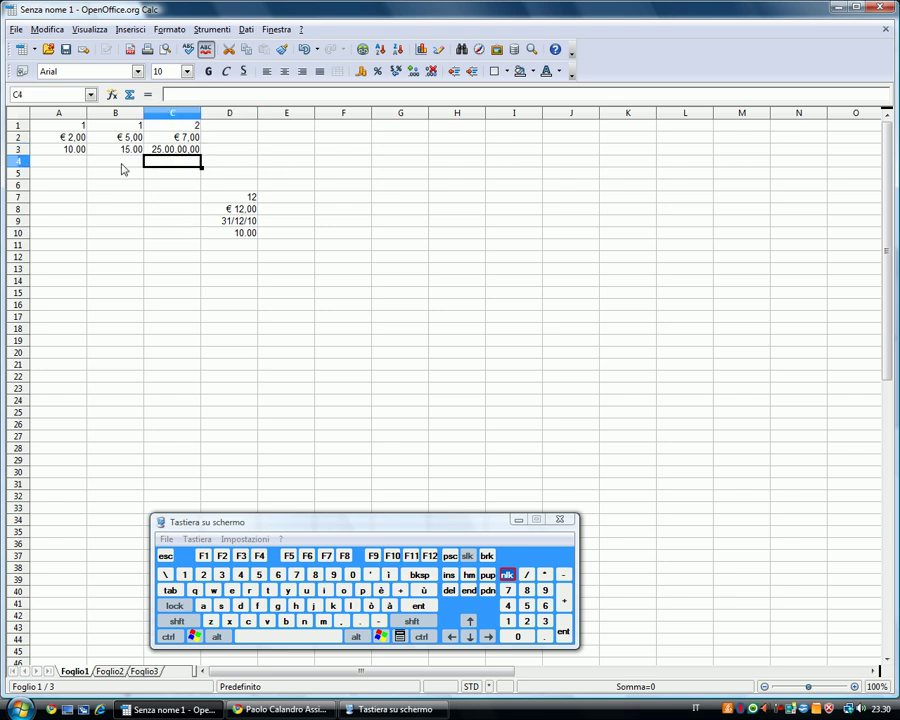
left_click(129, 94)
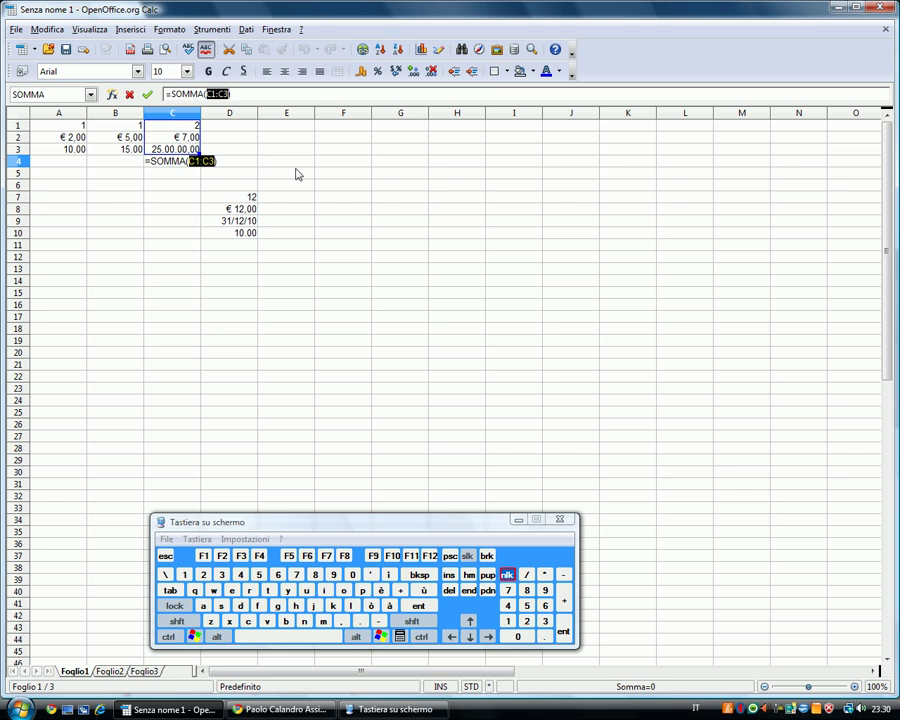
key("Return")
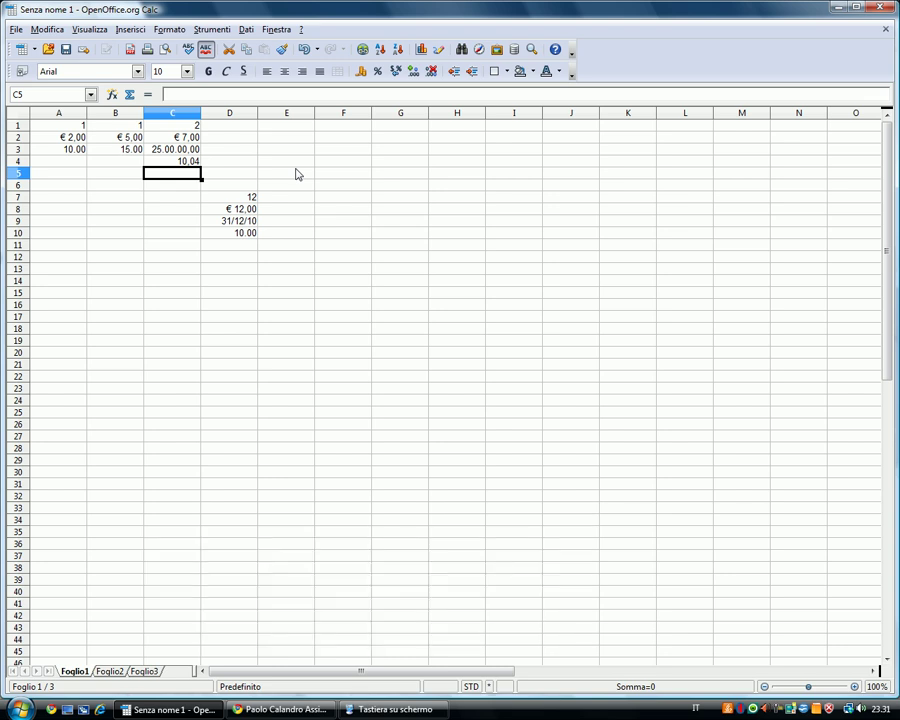
- Switch to Chrome to read the lesson page's sections on assigning data types and adding cells, then return to Calc
left_click(275, 707)
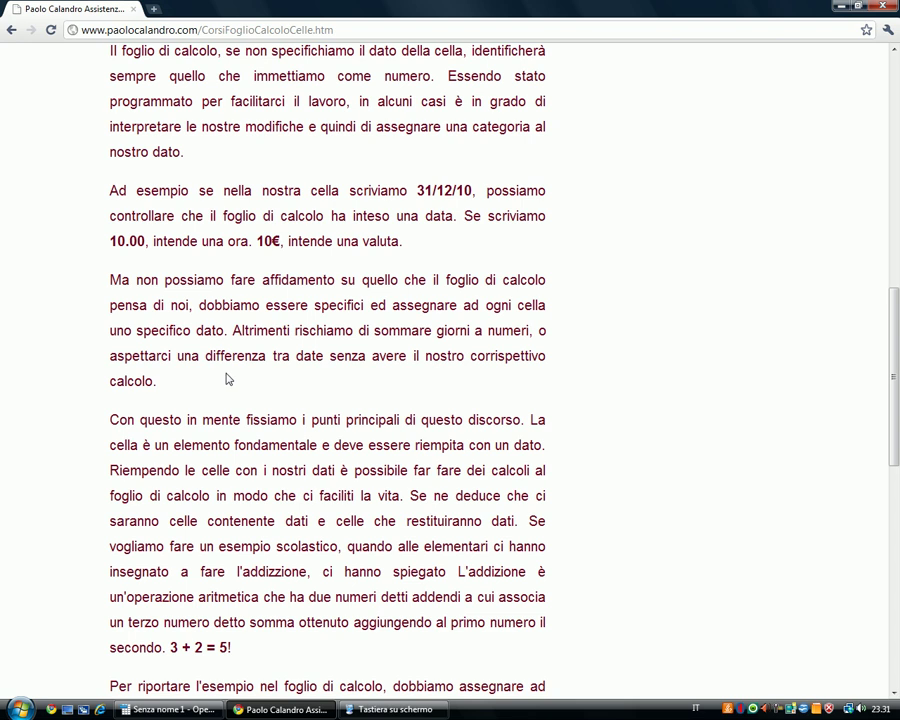
scroll(227, 378, "down", 3)
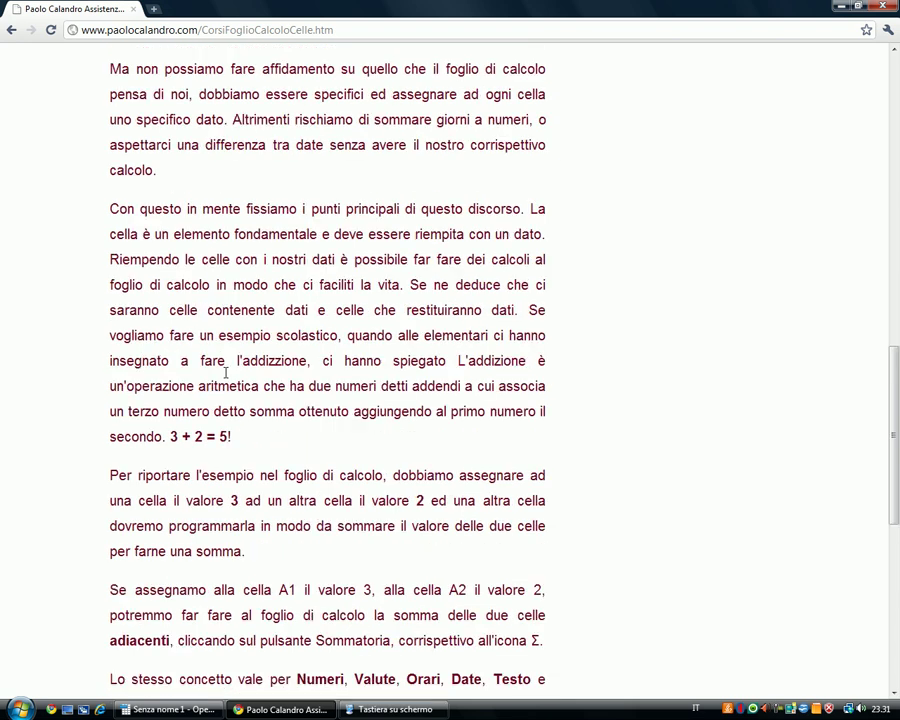
scroll(227, 372, "down", 2)
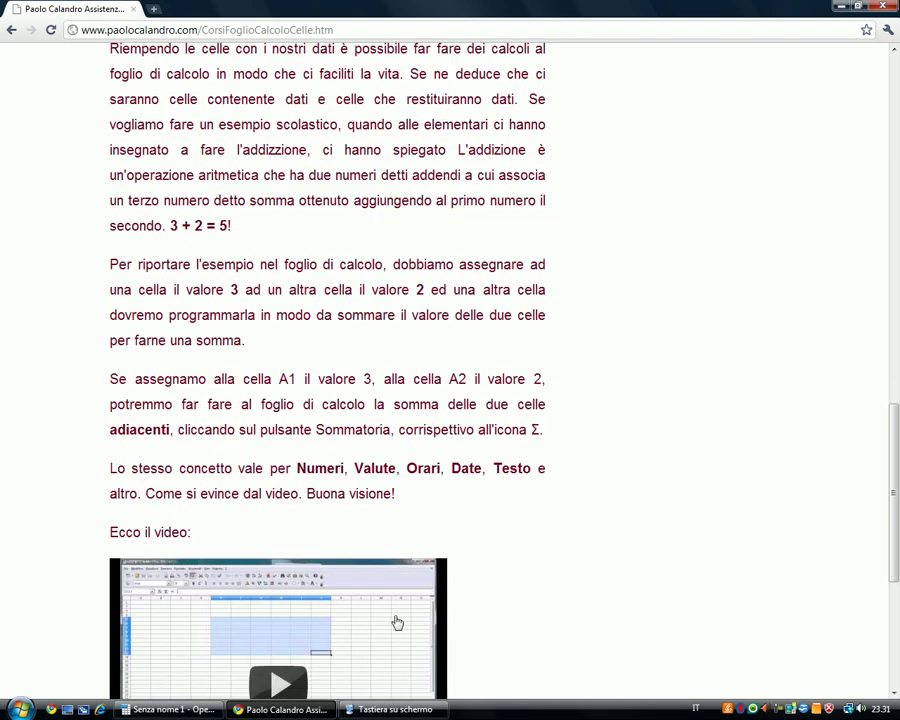
left_click(157, 712)
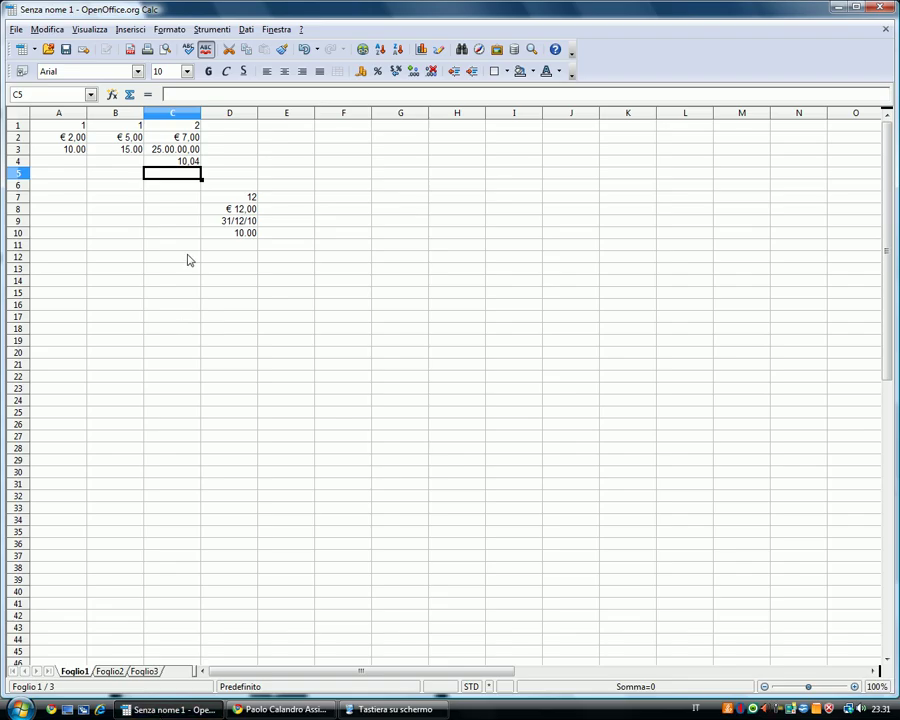
- Select the time addends in B3 and A3 to review them and locate the Somma function
left_click(229, 150)
left_click(110, 152)
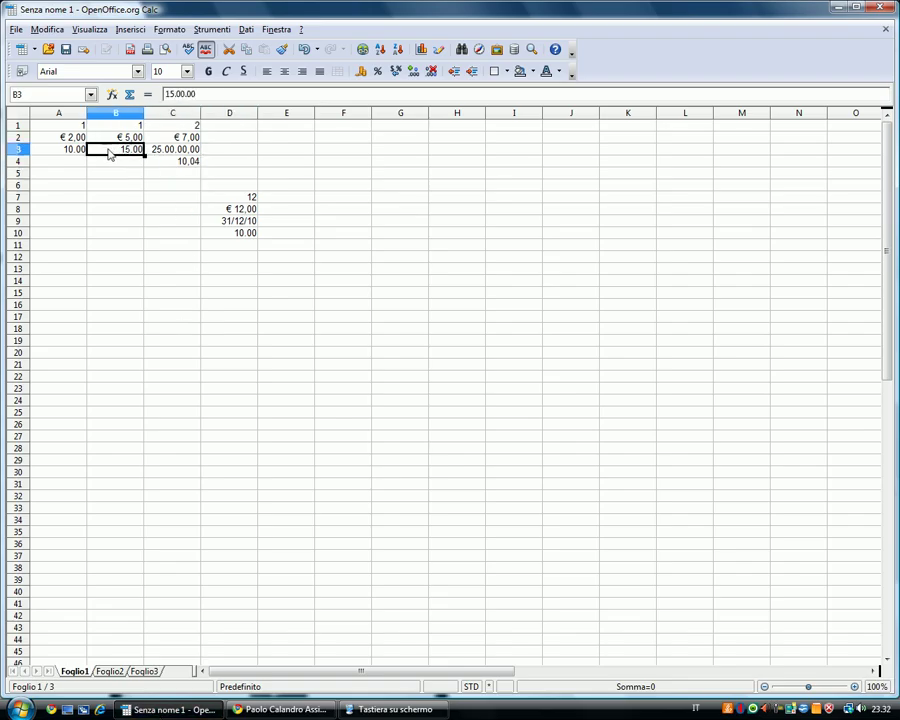
left_click(72, 149)
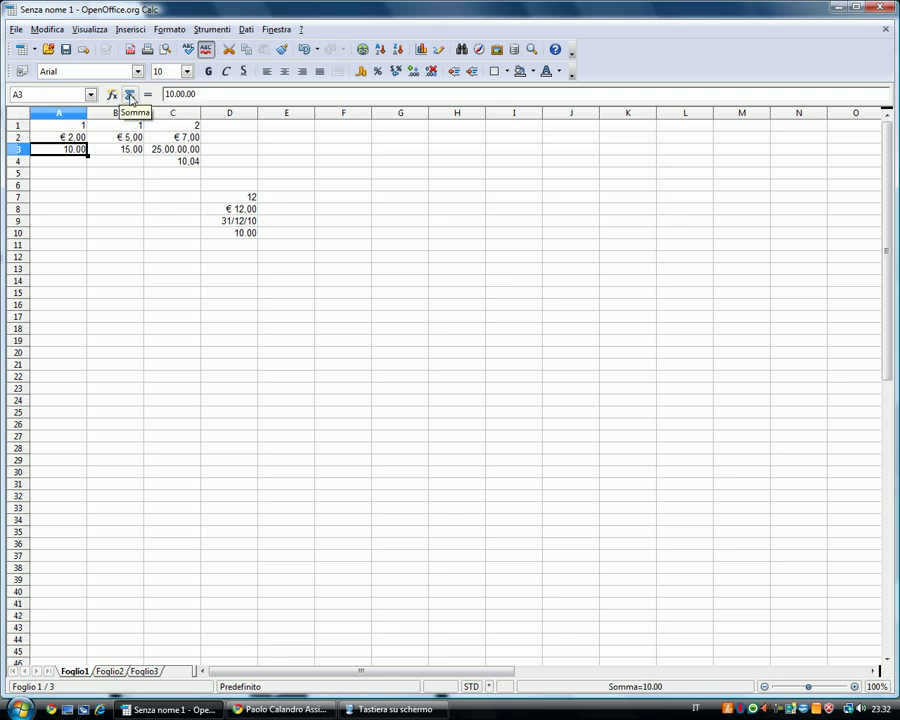
- Enter 33 in cells H11 and I11, then move back and forth between the two adjacent cells
left_click(434, 247)
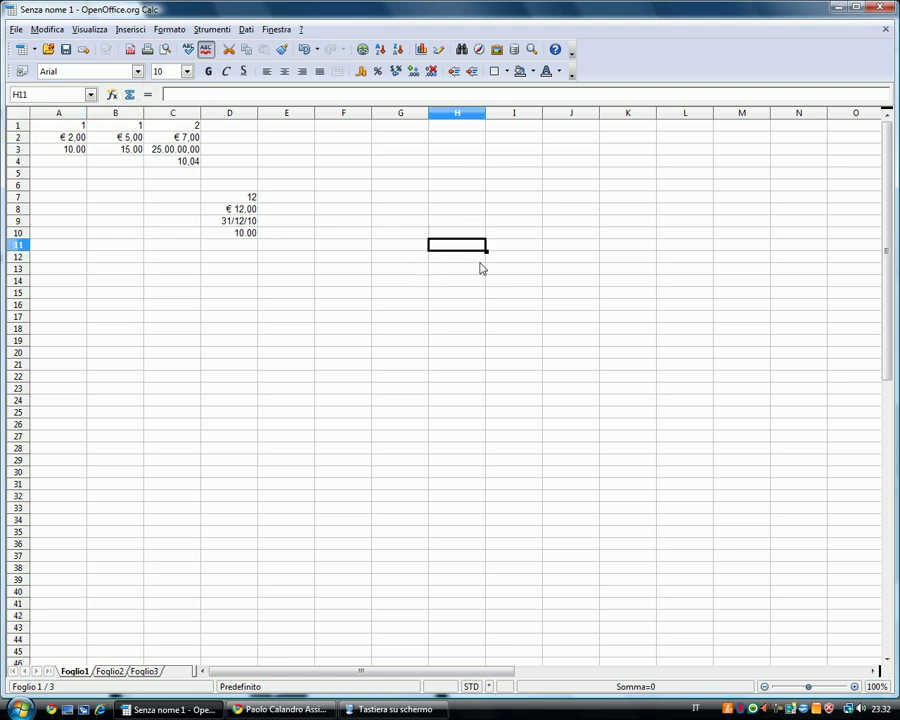
type("33")
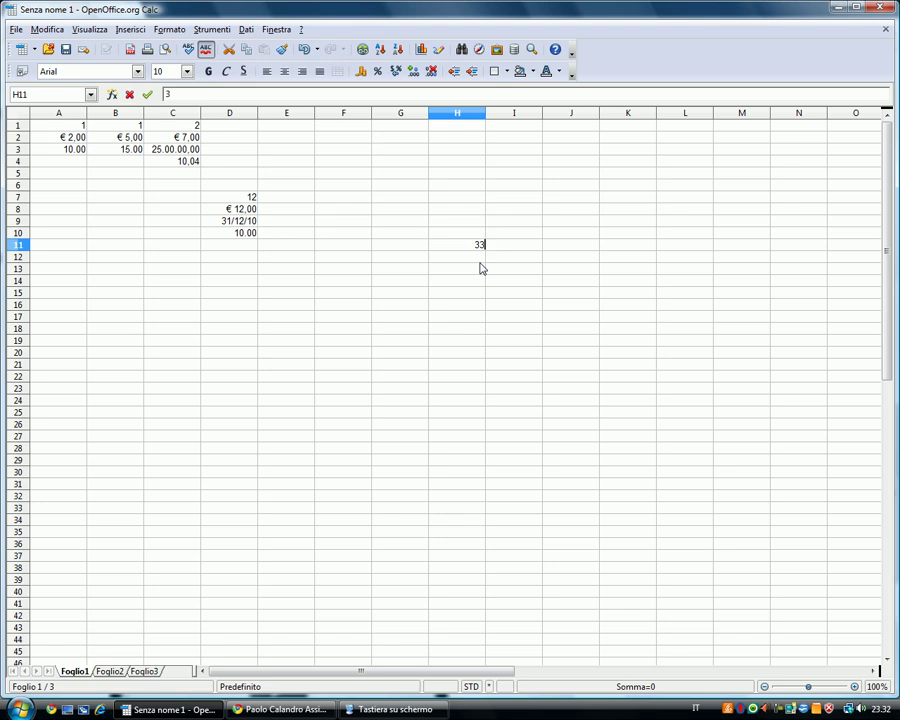
key("Tab")
type("33")
key("shift+Tab")
key("Tab")
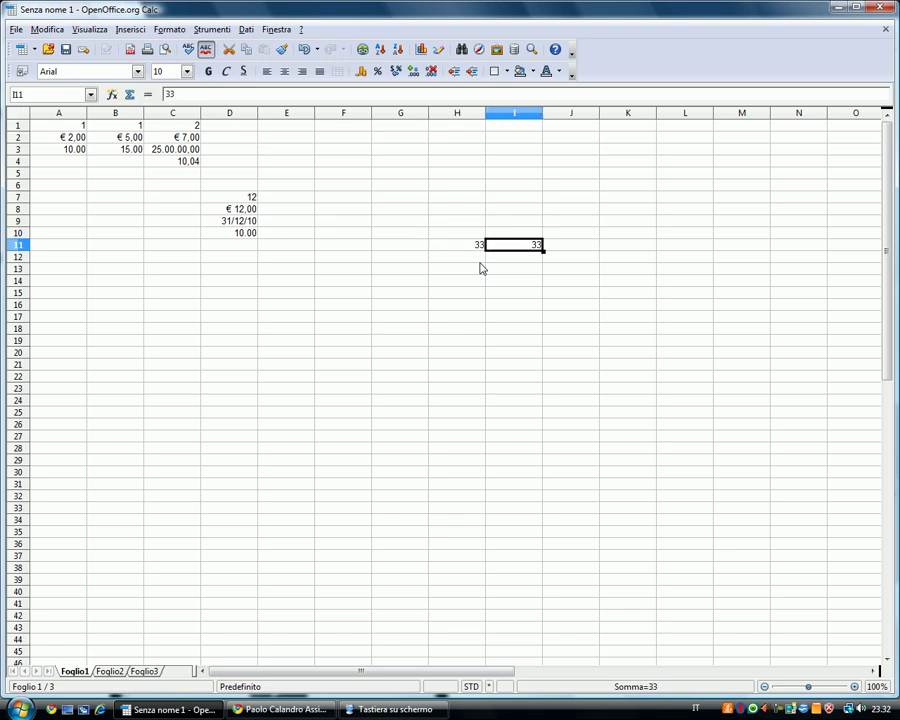
key("shift+Tab")
key("Tab")
key("shift+Tab")
key("Tab")
- Enter 12 in cell J15
key("Tab")
key("Down")
key("Down")
key("Down")
key("Down")
type("12")
key("Return")
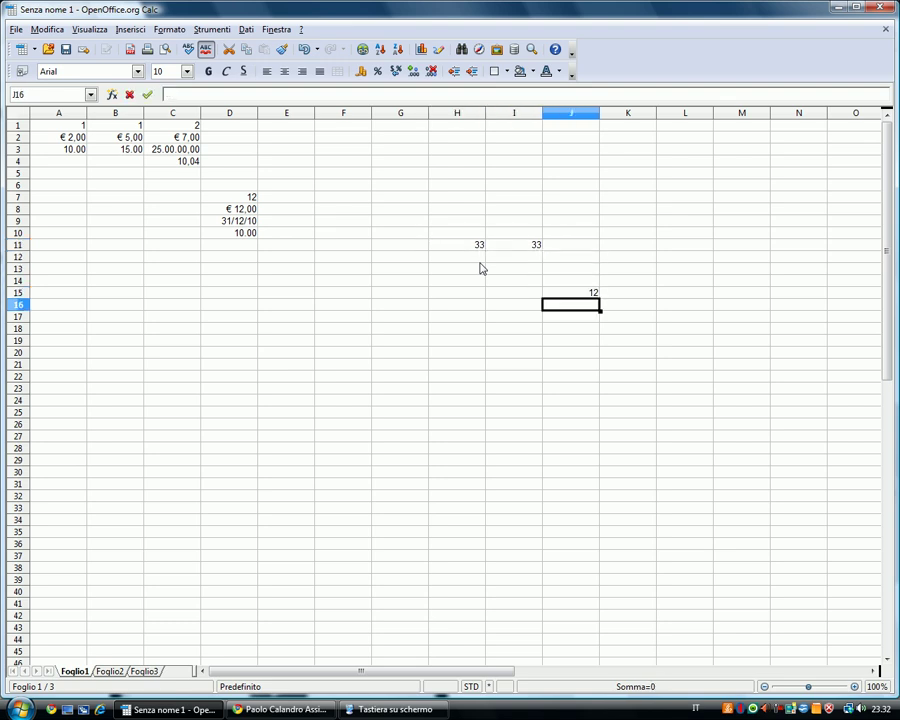
- Enter 12 in cell J16, then move up column J to the empty cell J11
type("12")
key("Return")
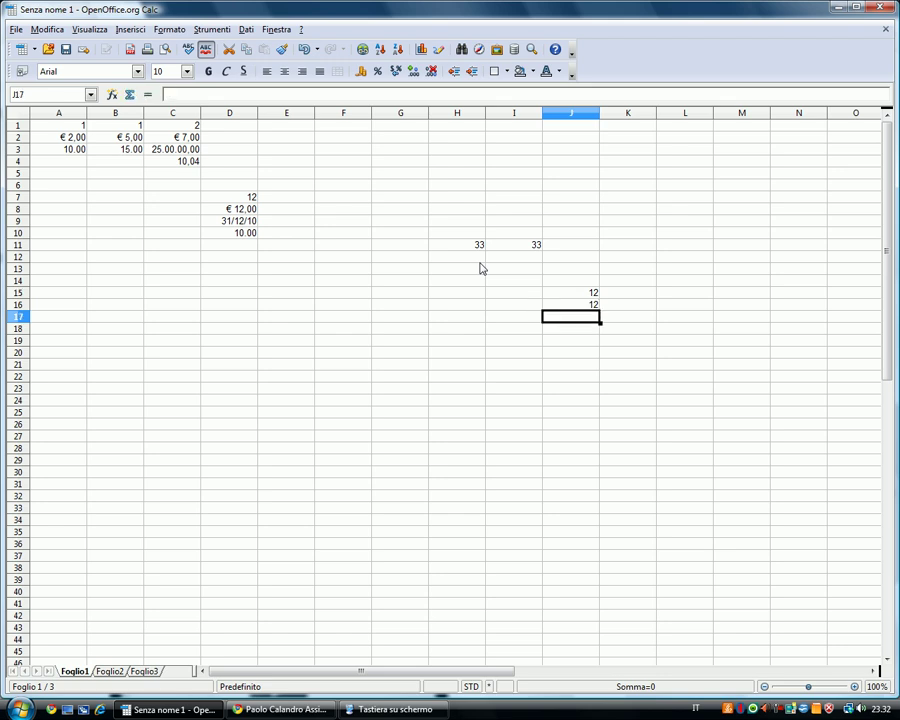
key("Up")
key("Up")
key("Up")
key("Up")
key("Up")
key("Up")
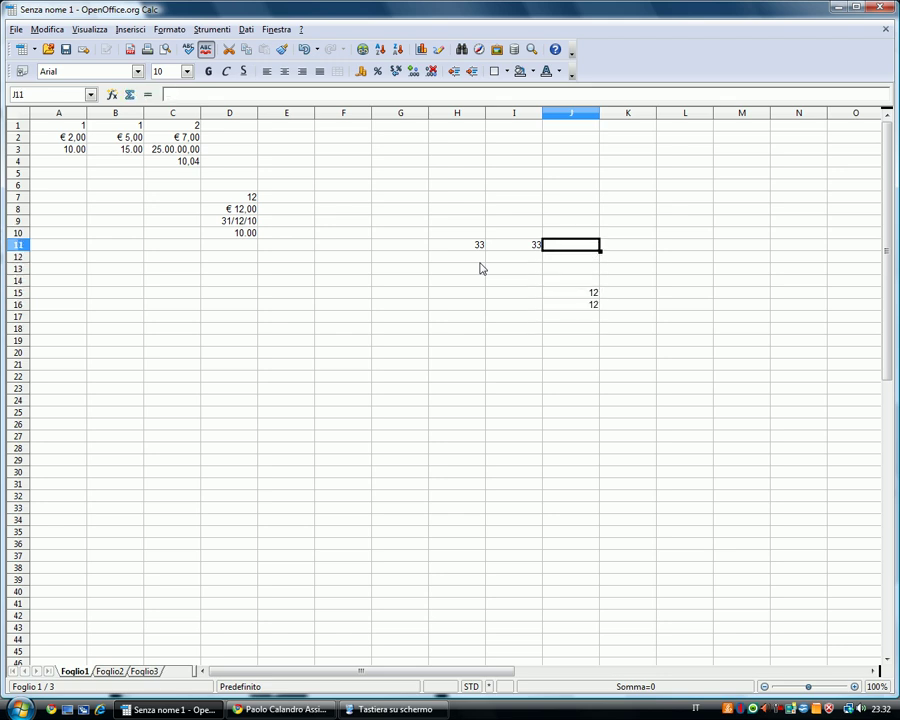
- Sum the two adjacent cells H11:I11 in cell J11 with the SOMMA function
key("Down")
key("Down")
key("Left")
key("Left")
key("Down")
key("Up")
type("12")
key("Up")
left_click(129, 94)
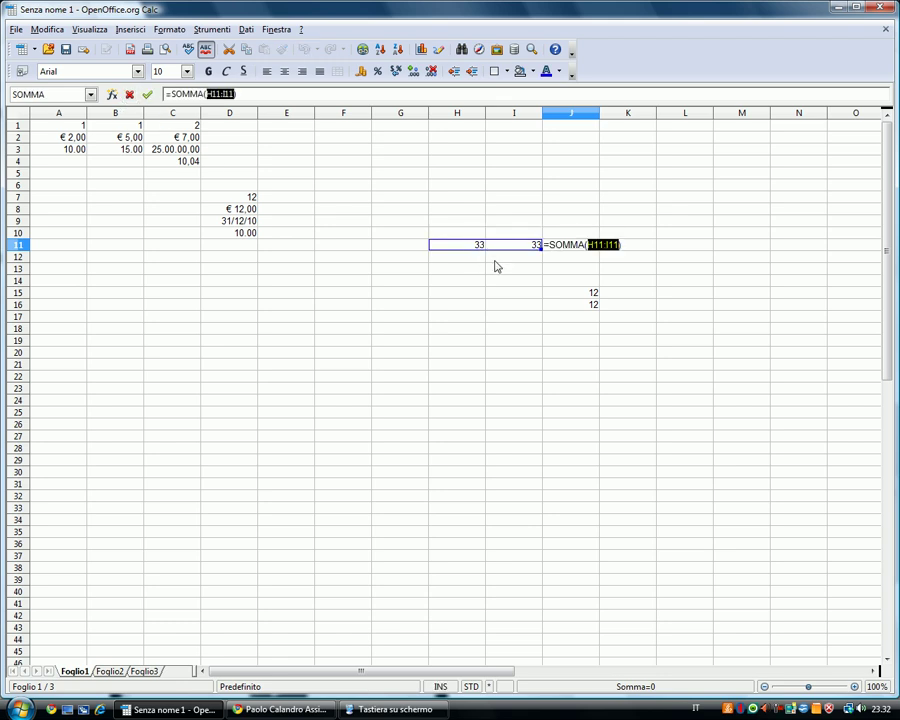
key("Return")
- Add up the vertical range J15:J16 in cell J17 with the SOMMA function
left_click(588, 296)
left_click_drag(598, 297, 586, 306)
left_click(586, 316)
left_click(129, 94)
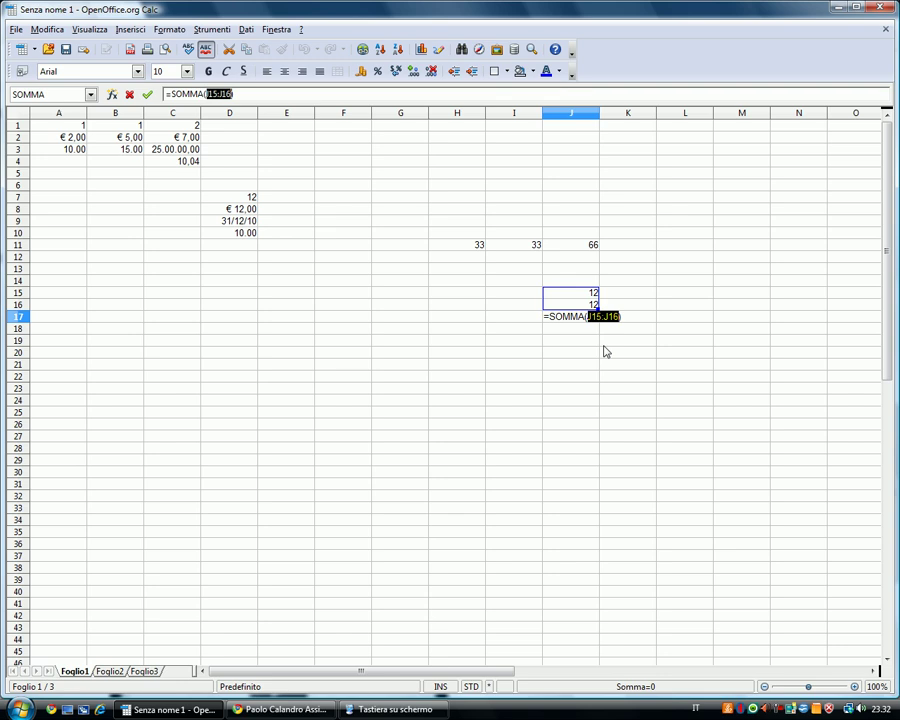
key("Return")
- Review the column addends and their total, and open the formula in J17 to examine its cell range
left_click(588, 317)
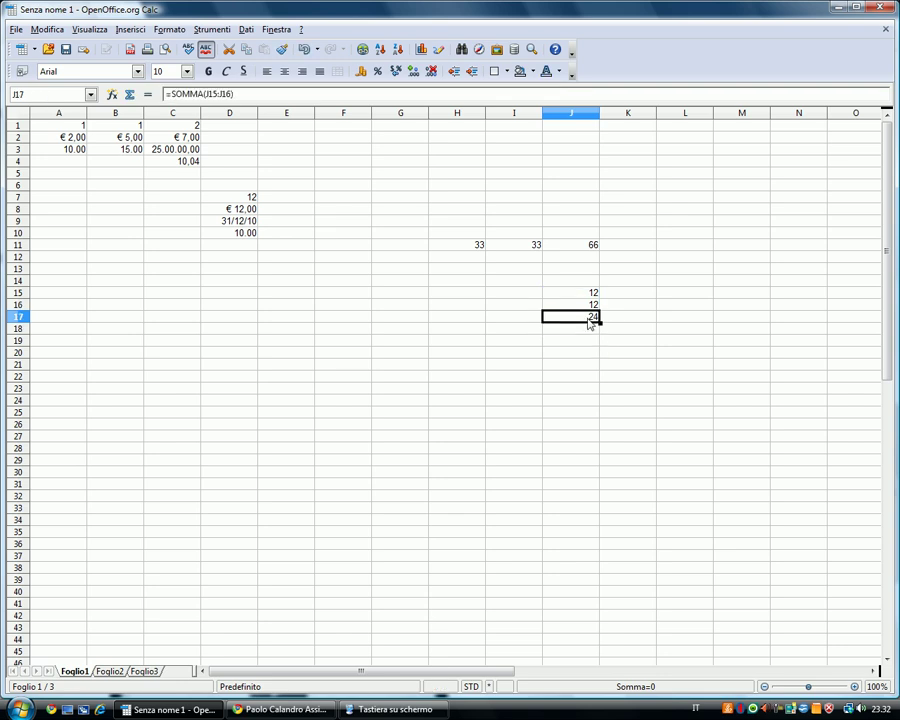
left_click(400, 297)
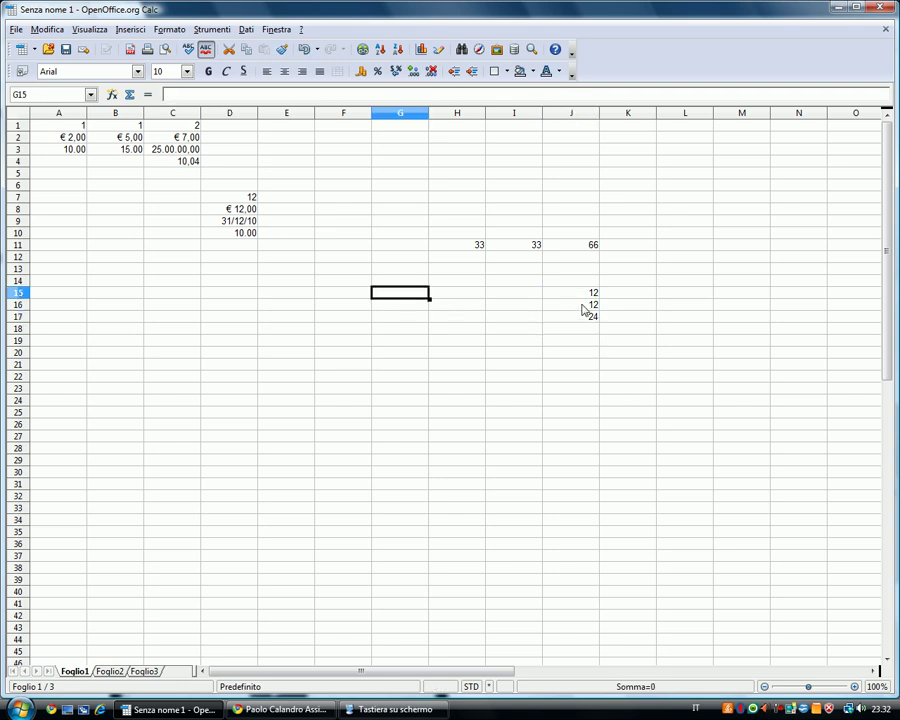
left_click(591, 294)
left_click(595, 318)
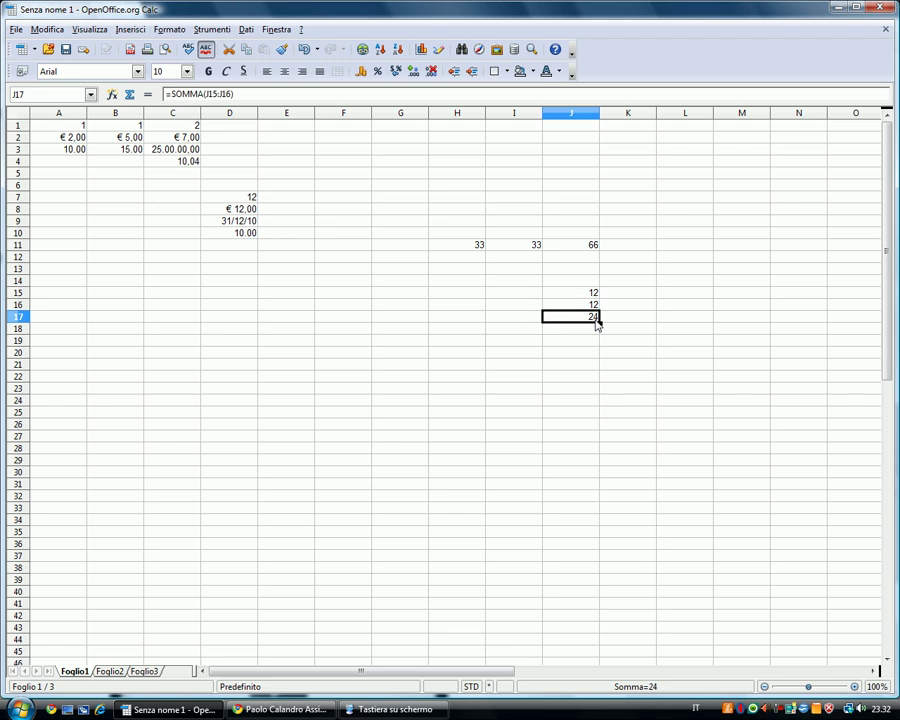
double_click(595, 318)
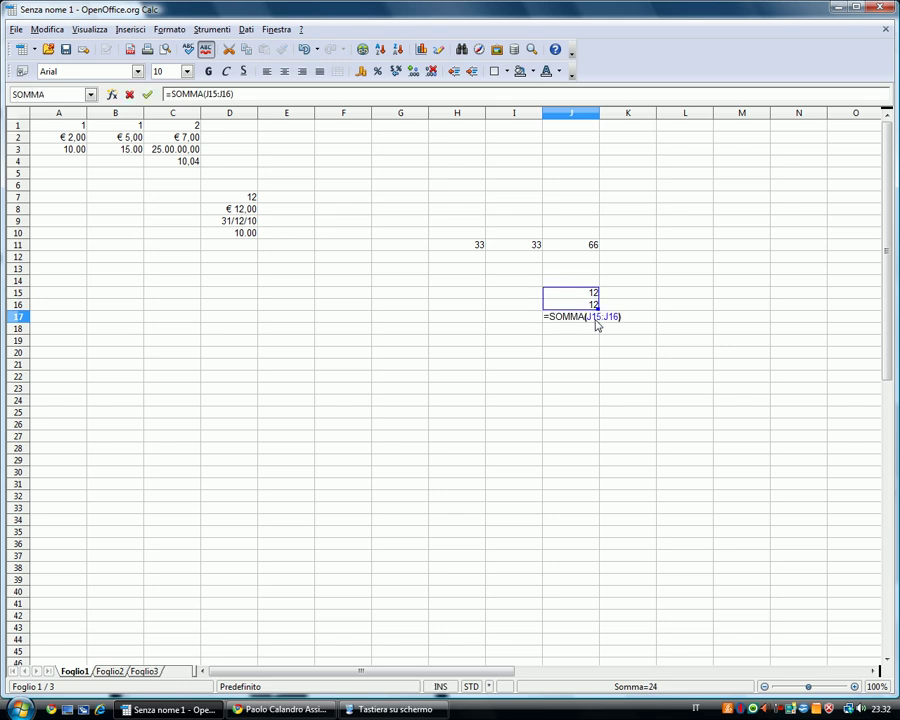